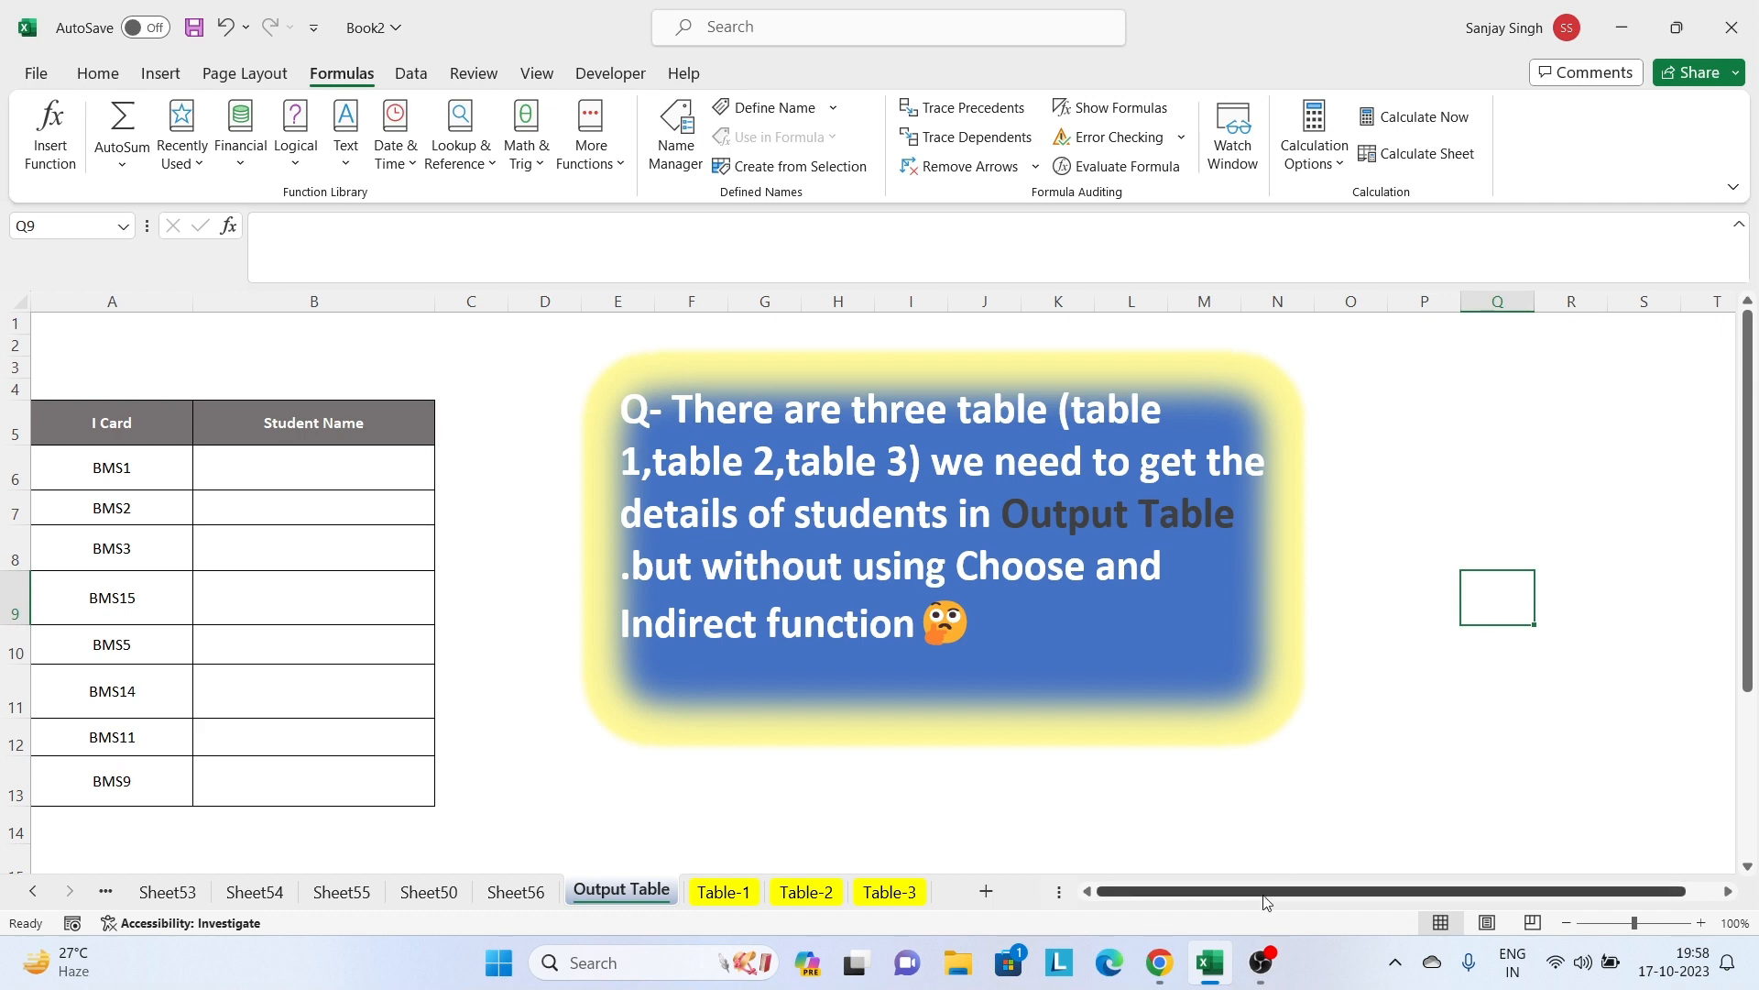
- Review the student lists on the Table-1, Table-2 and Table-3 sheets and return to the Output Table sheet
click(730, 893)
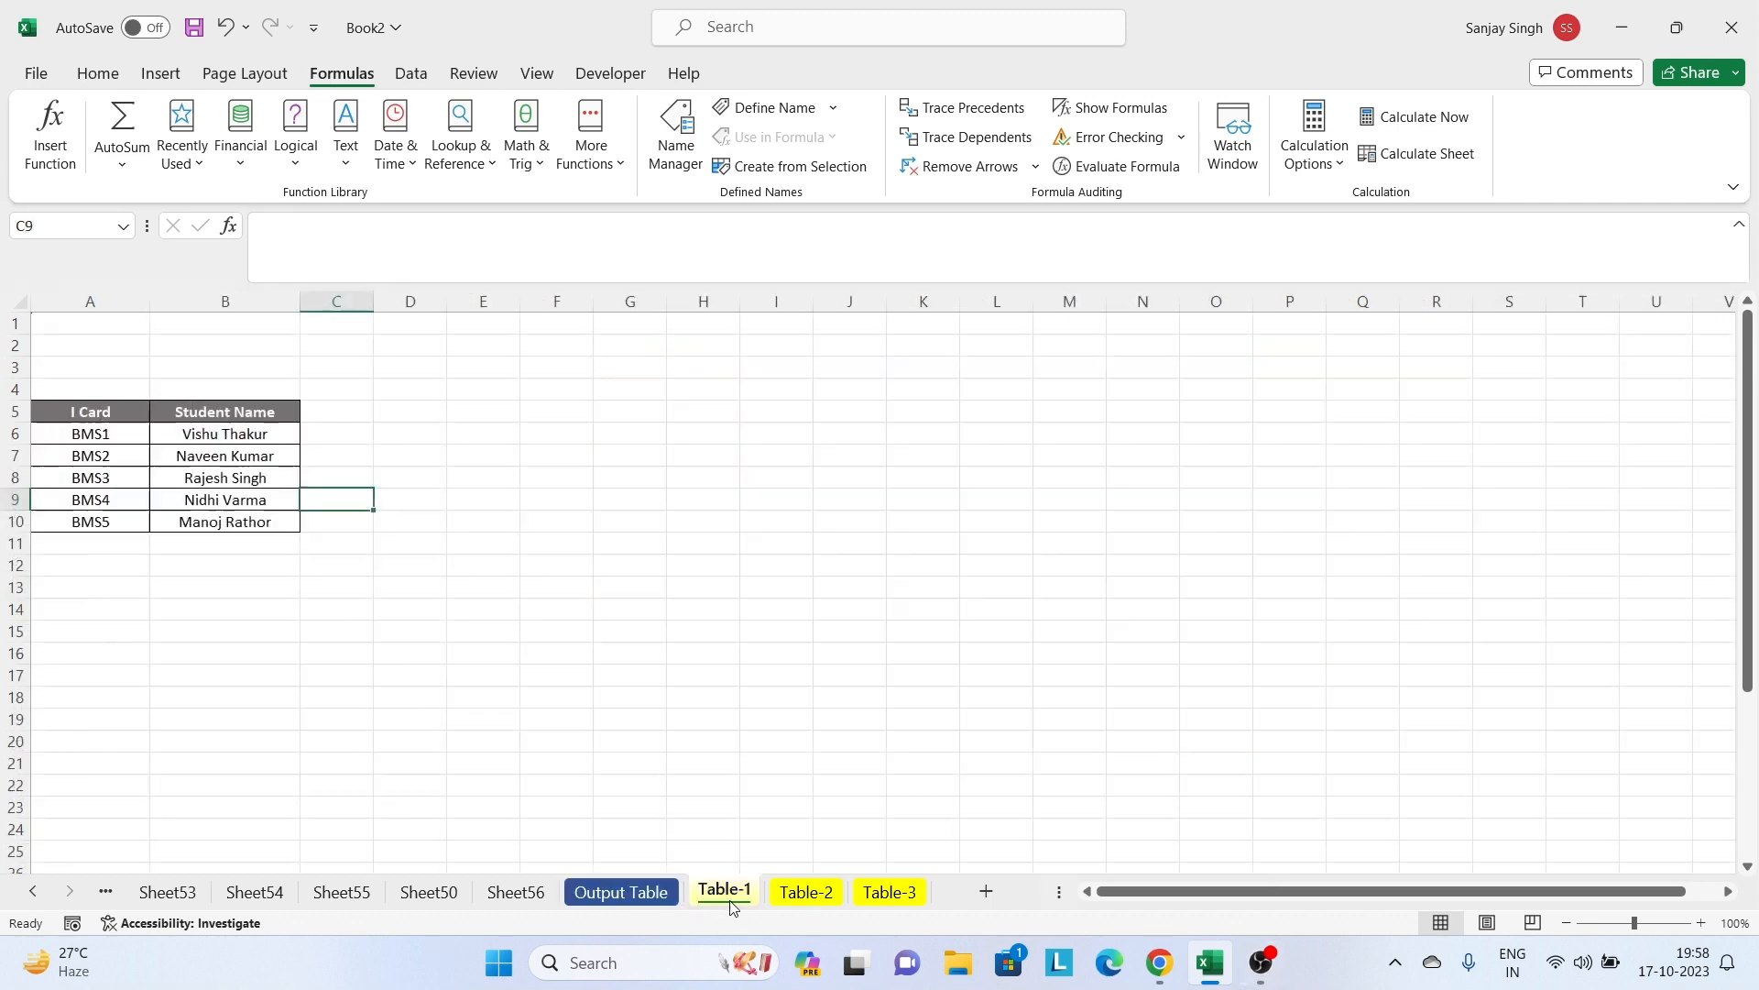
click(806, 894)
click(887, 894)
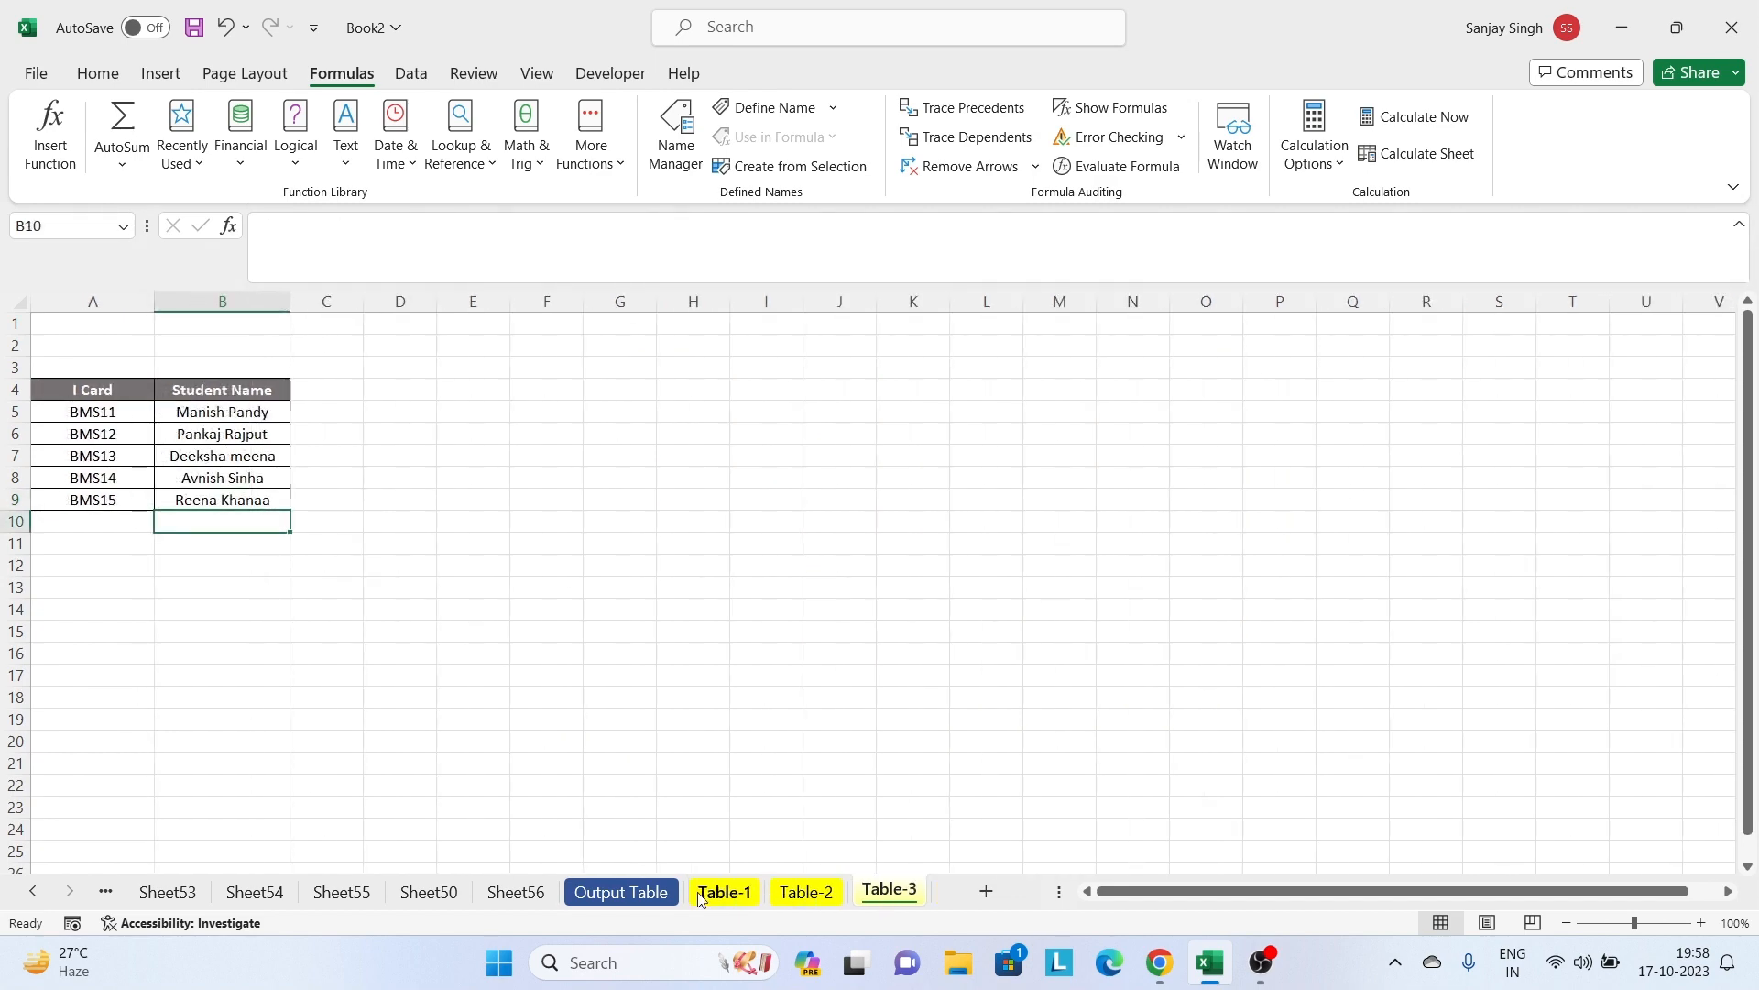
click(656, 893)
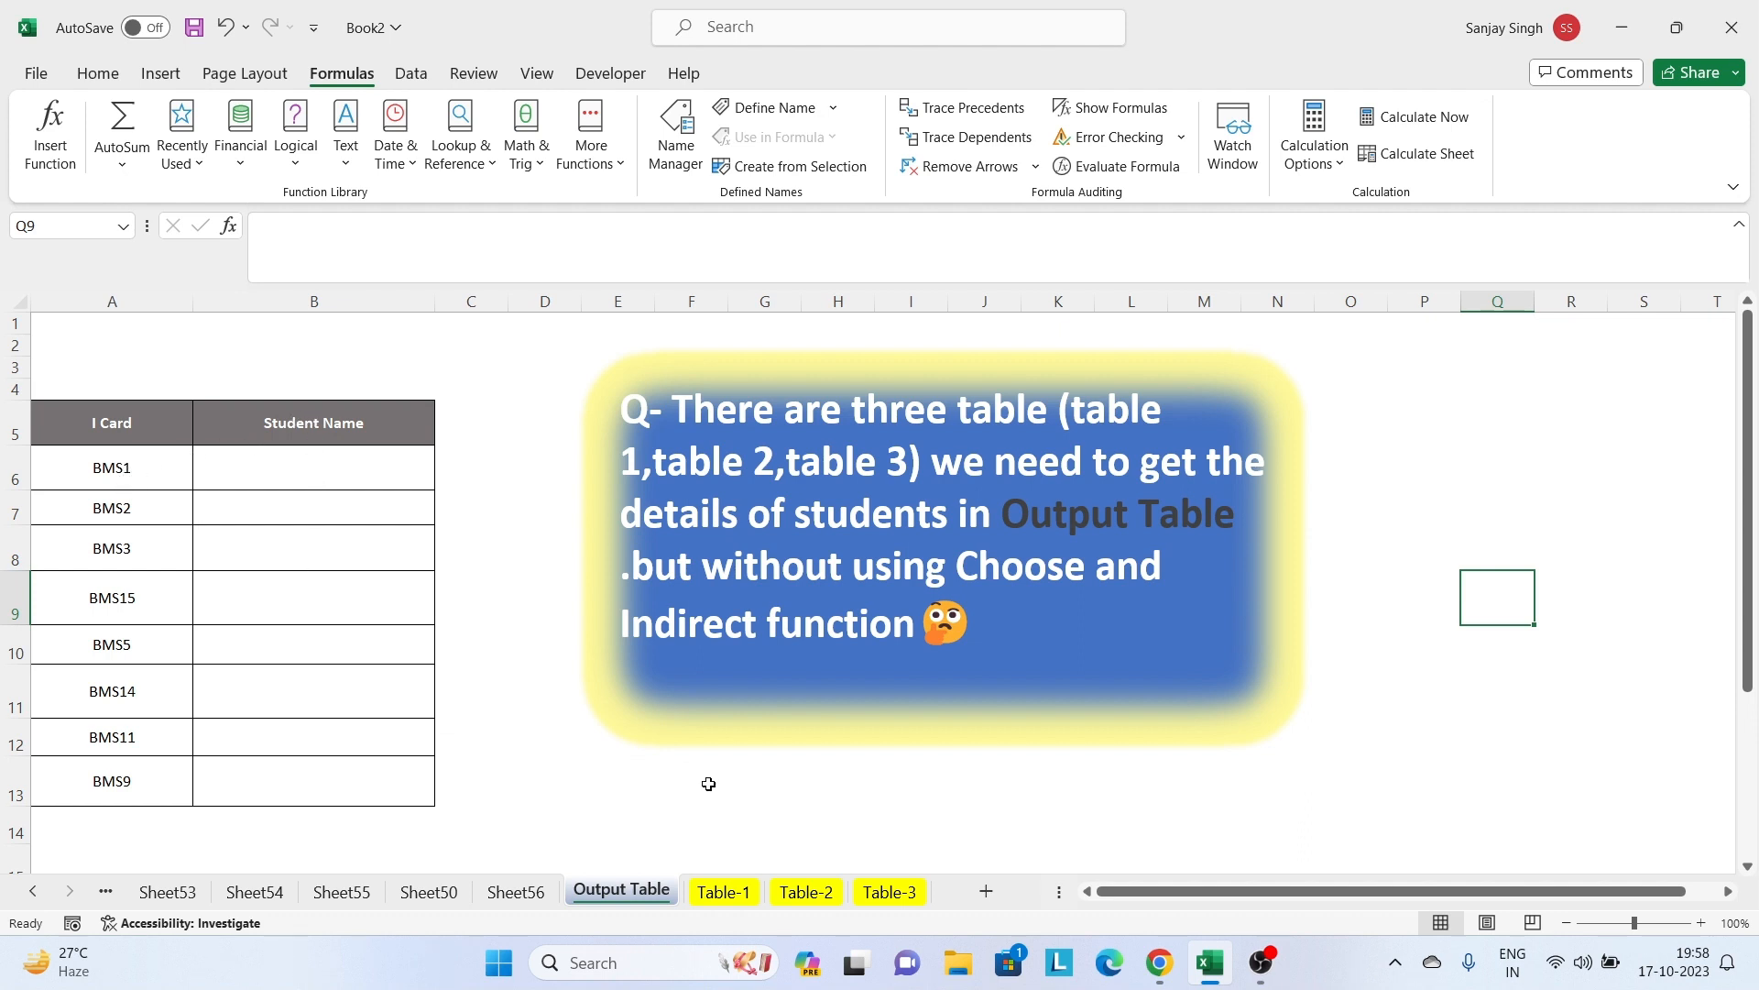
click(738, 903)
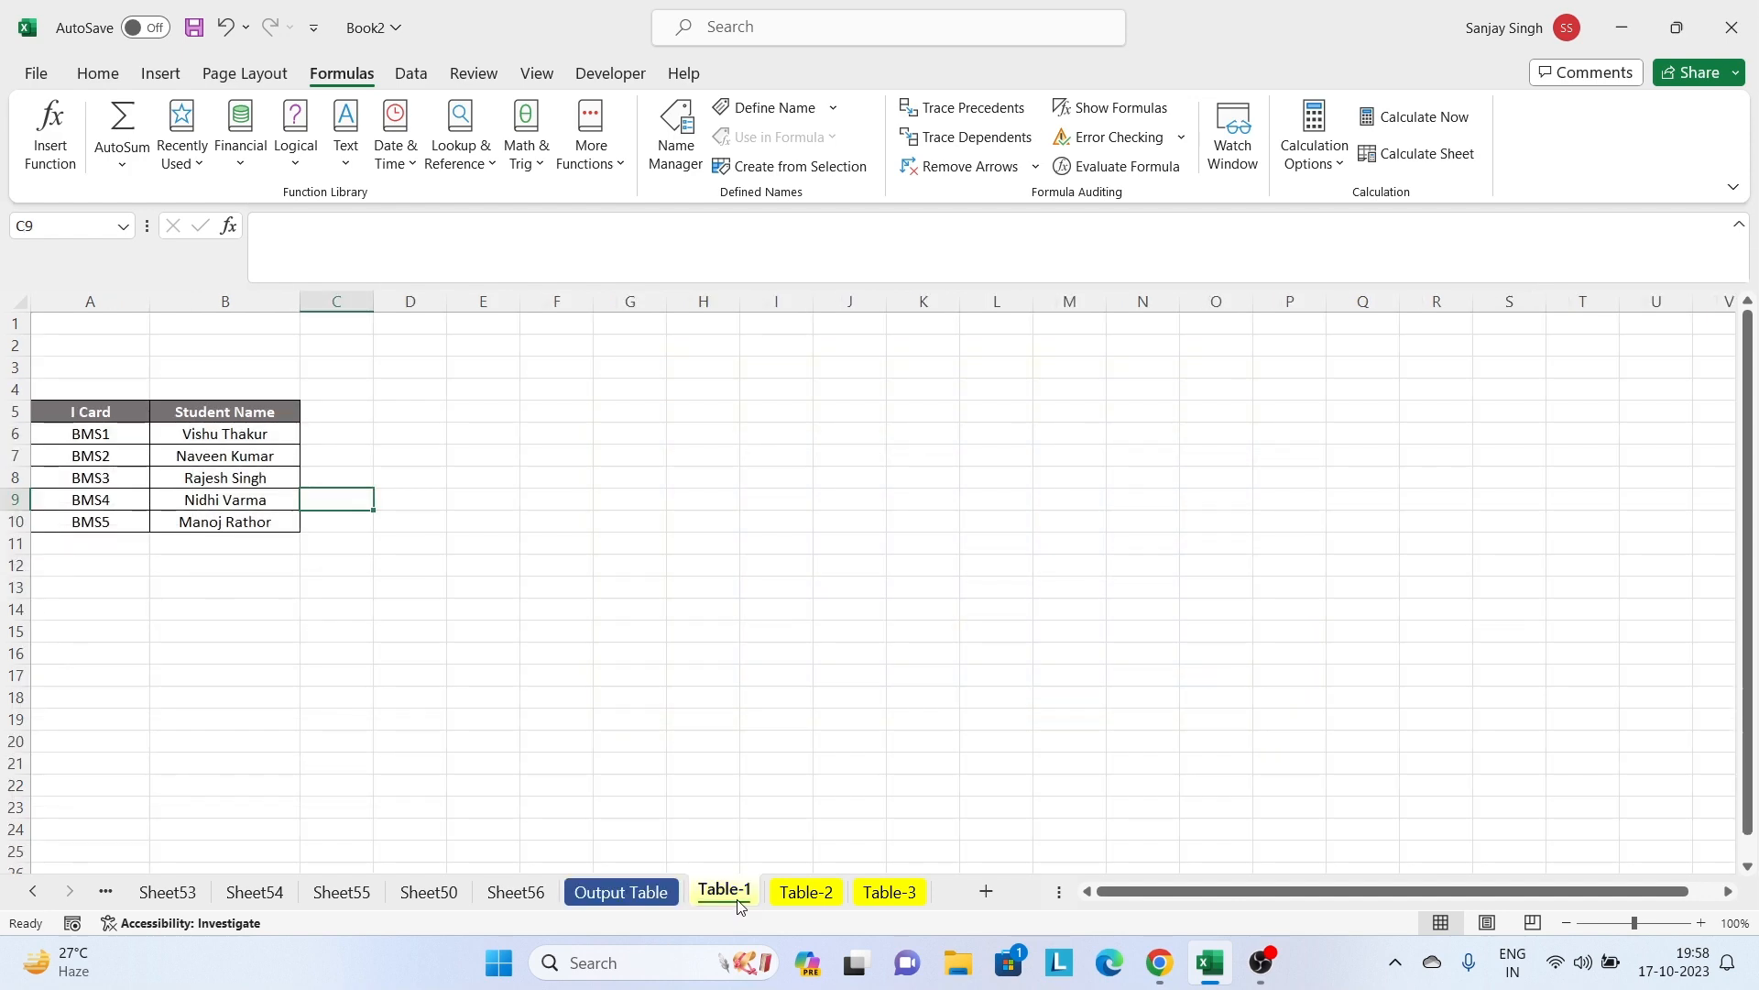
click(819, 893)
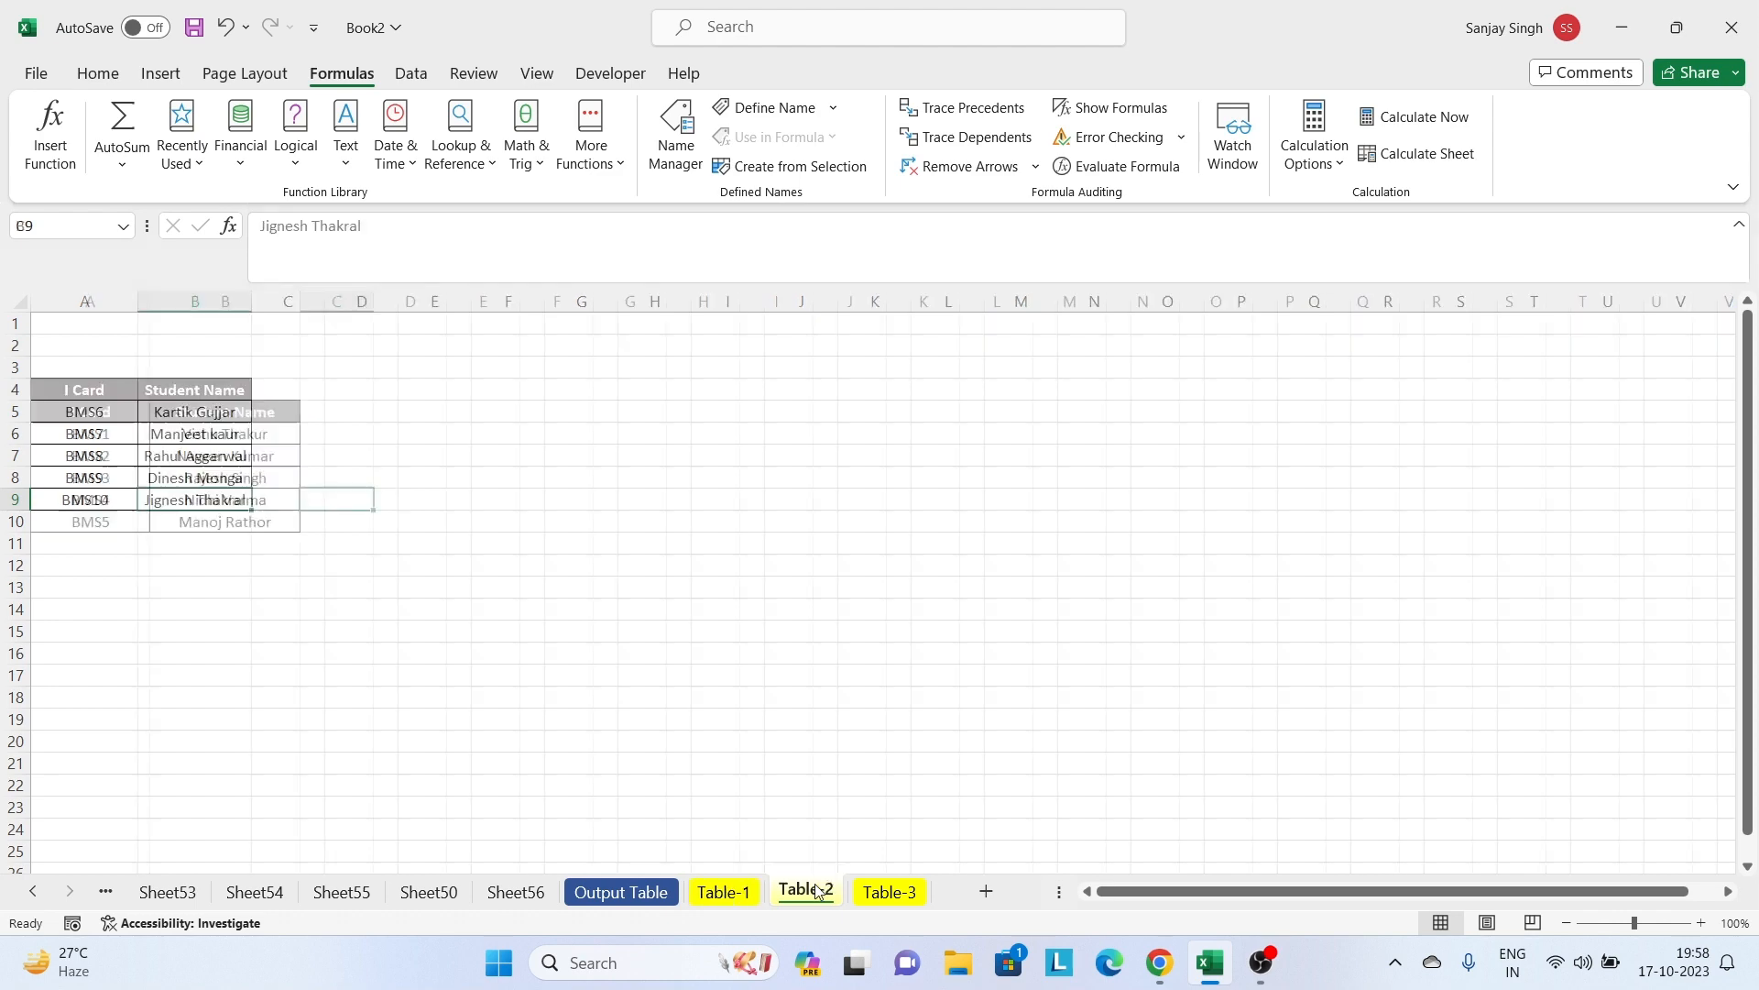
click(891, 894)
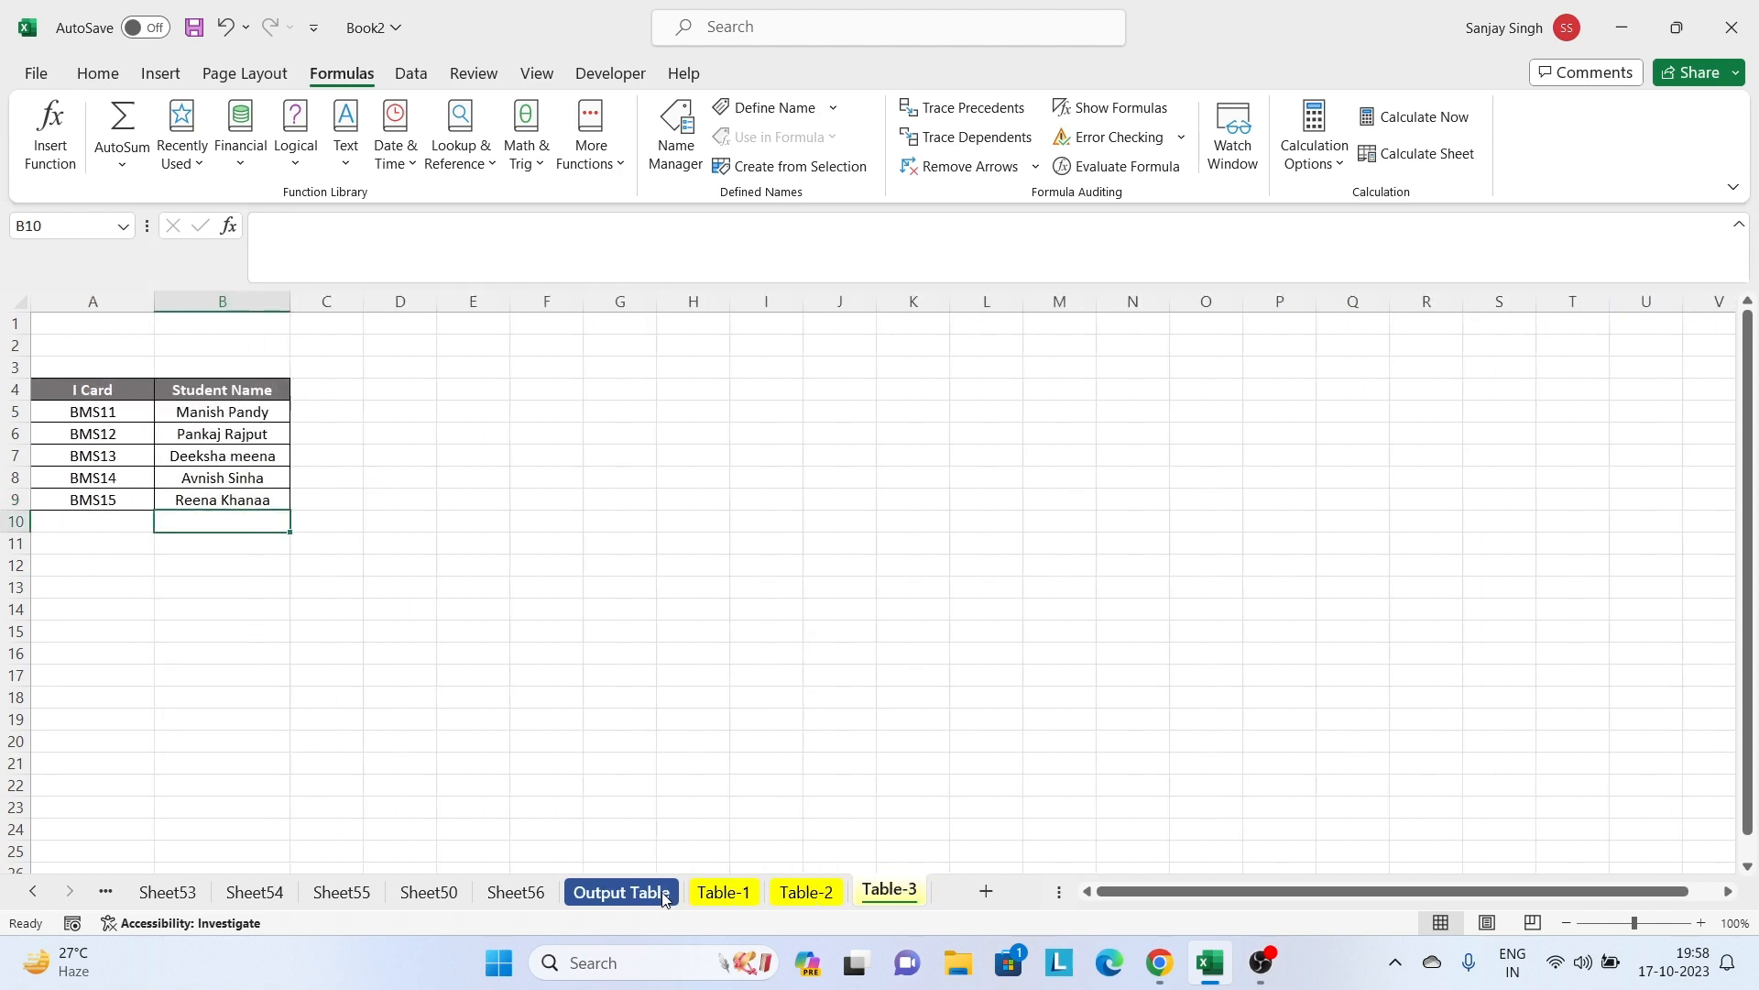
click(633, 892)
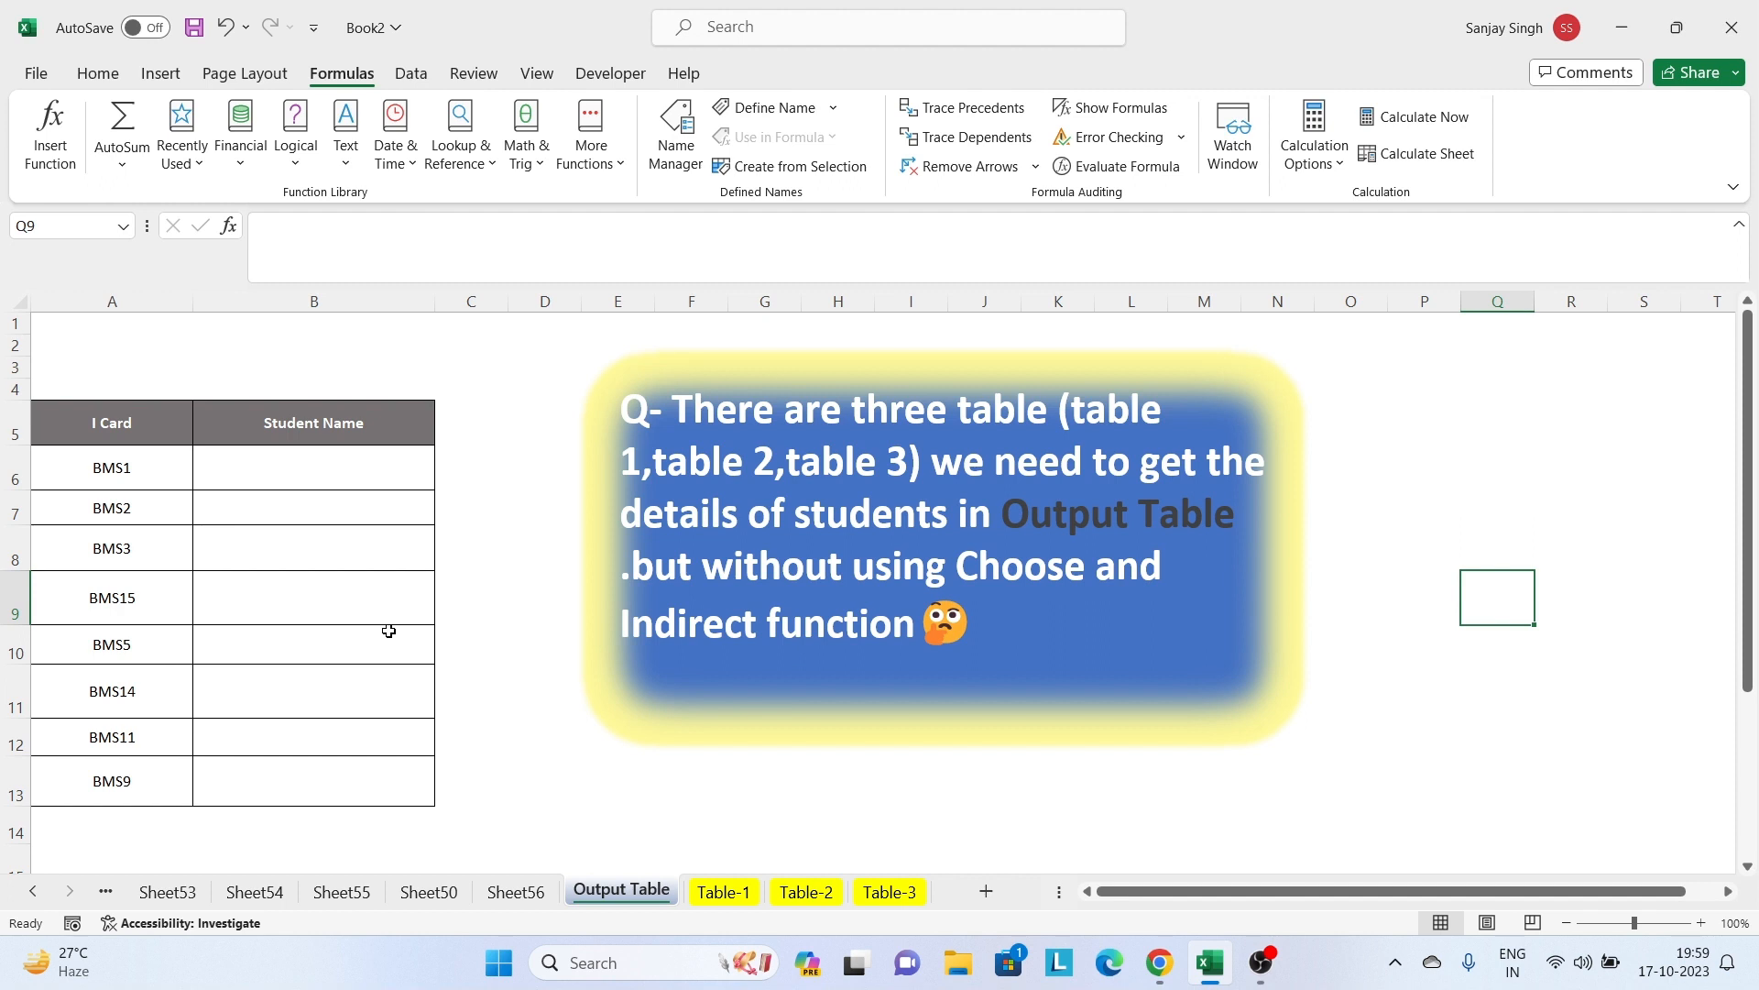
- In cell B6 of Output Table, enter a VLOOKUP of A6 in Table-1 range A6:B10, returning column 2 with exact match 0
click(280, 483)
text(=vl)
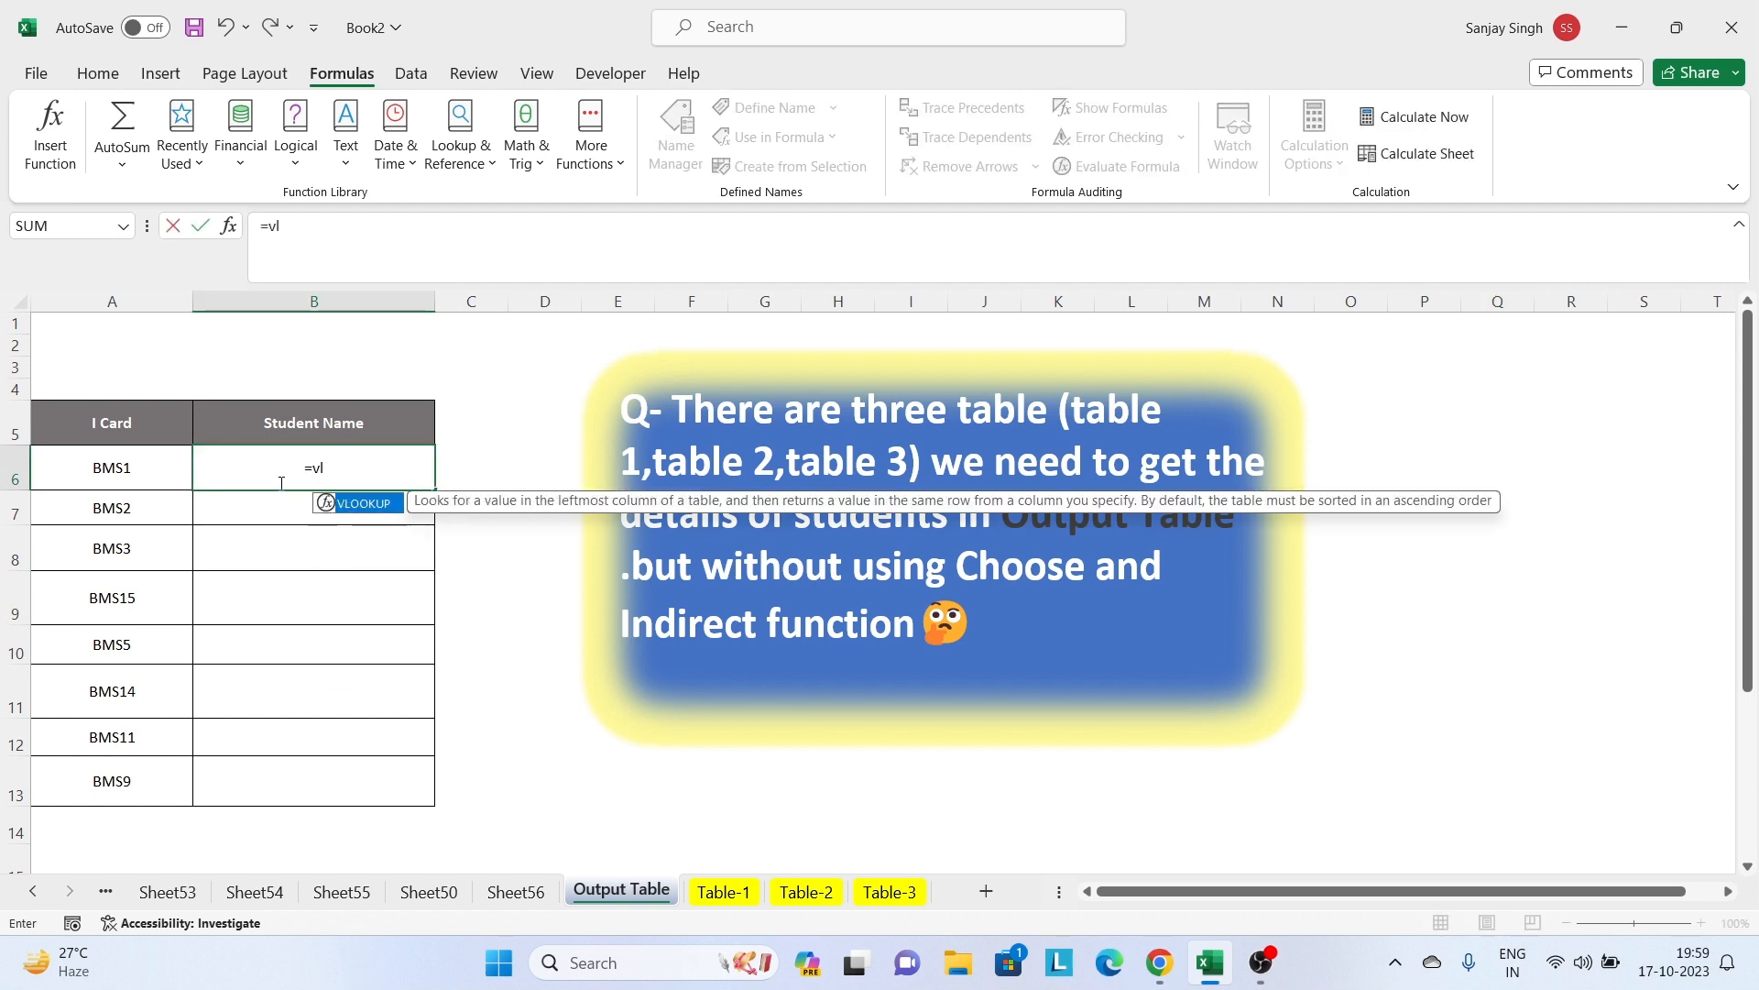
key(Tab)
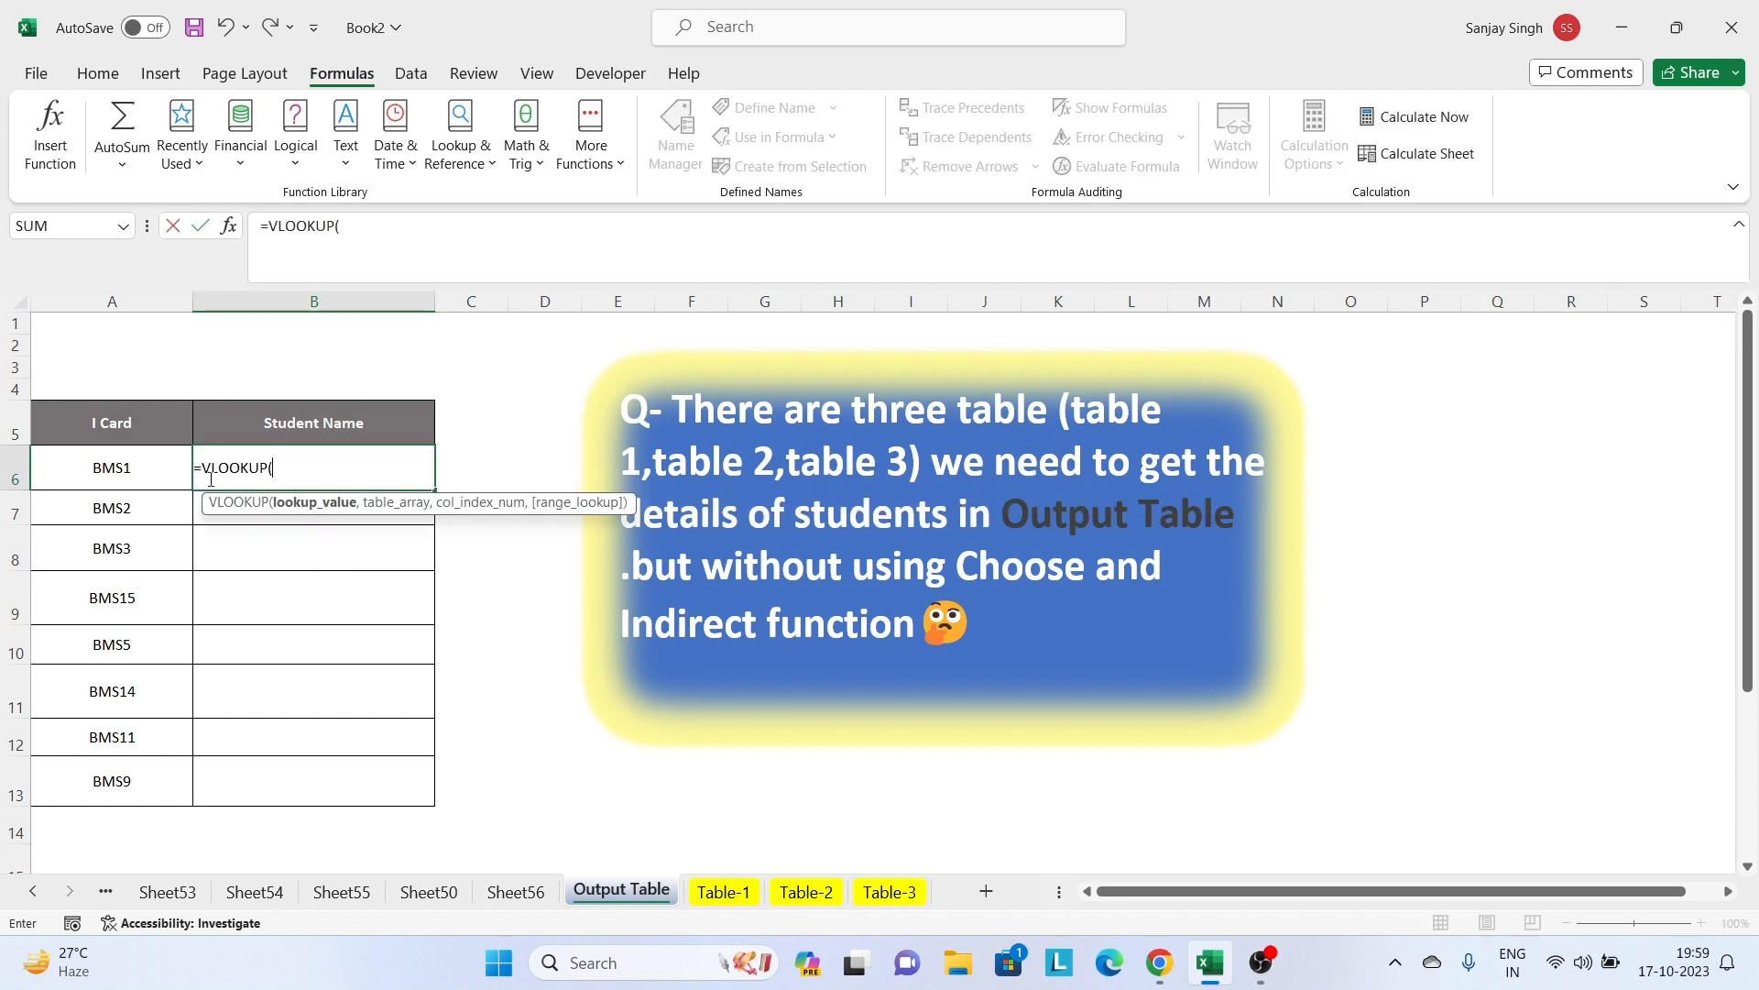
click(162, 480)
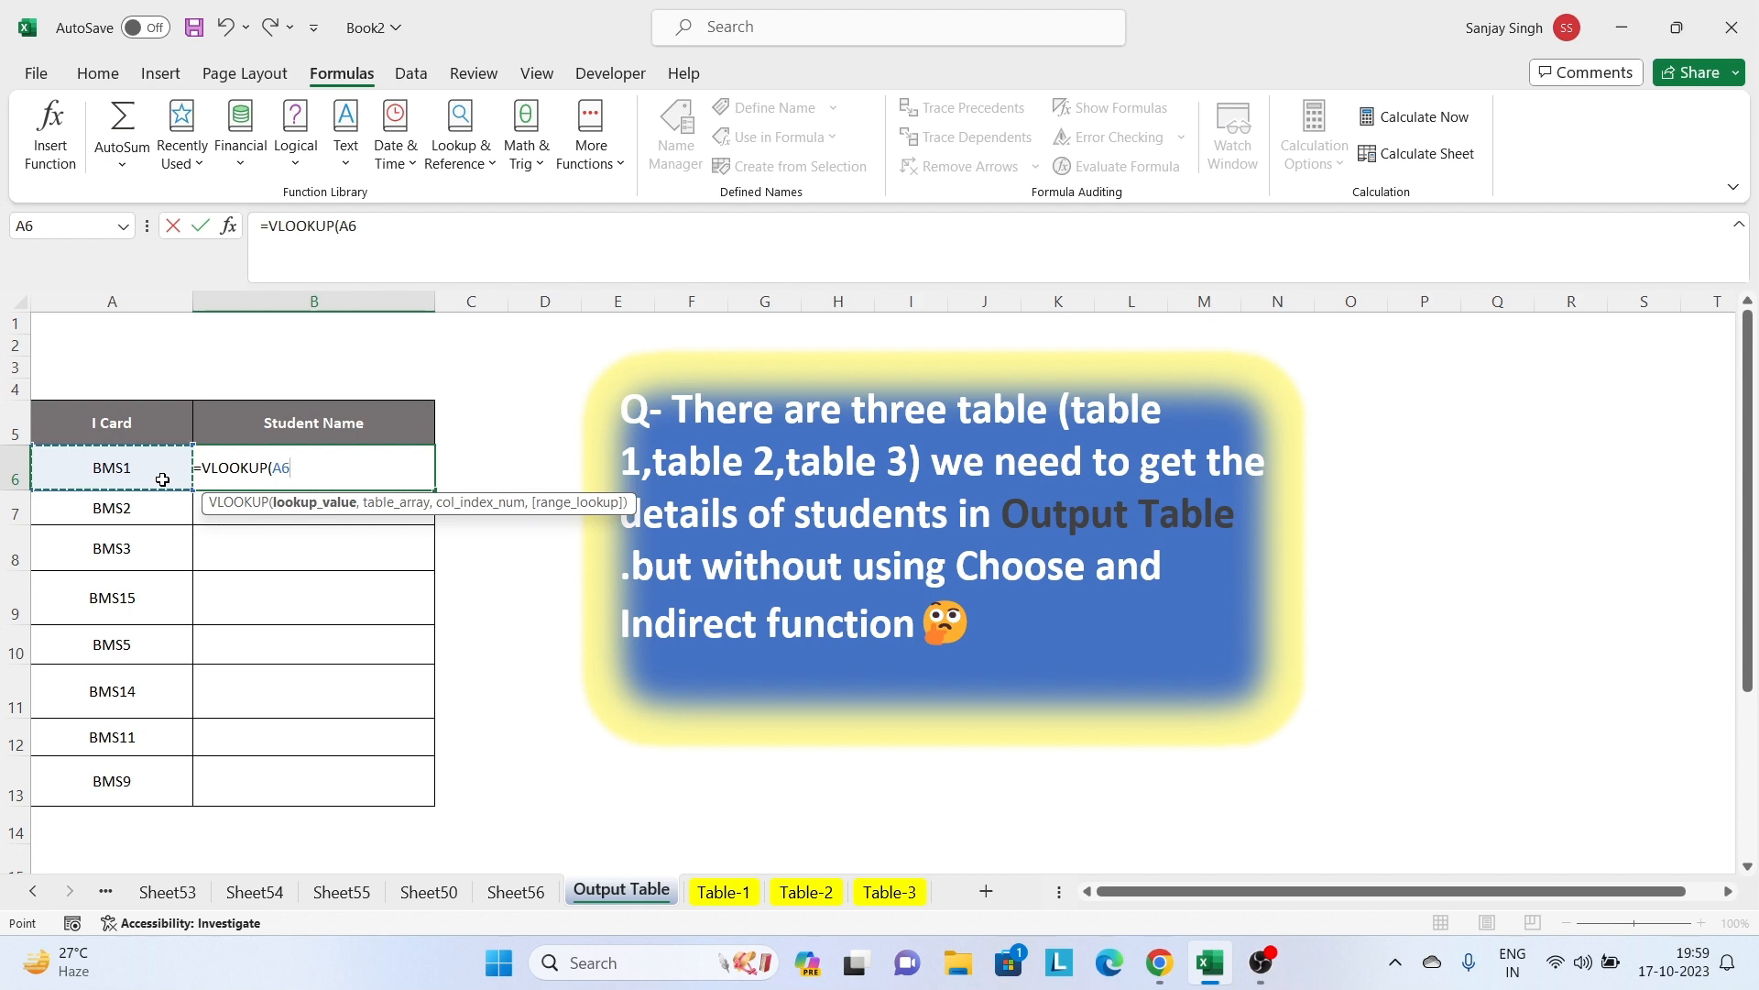
text(,)
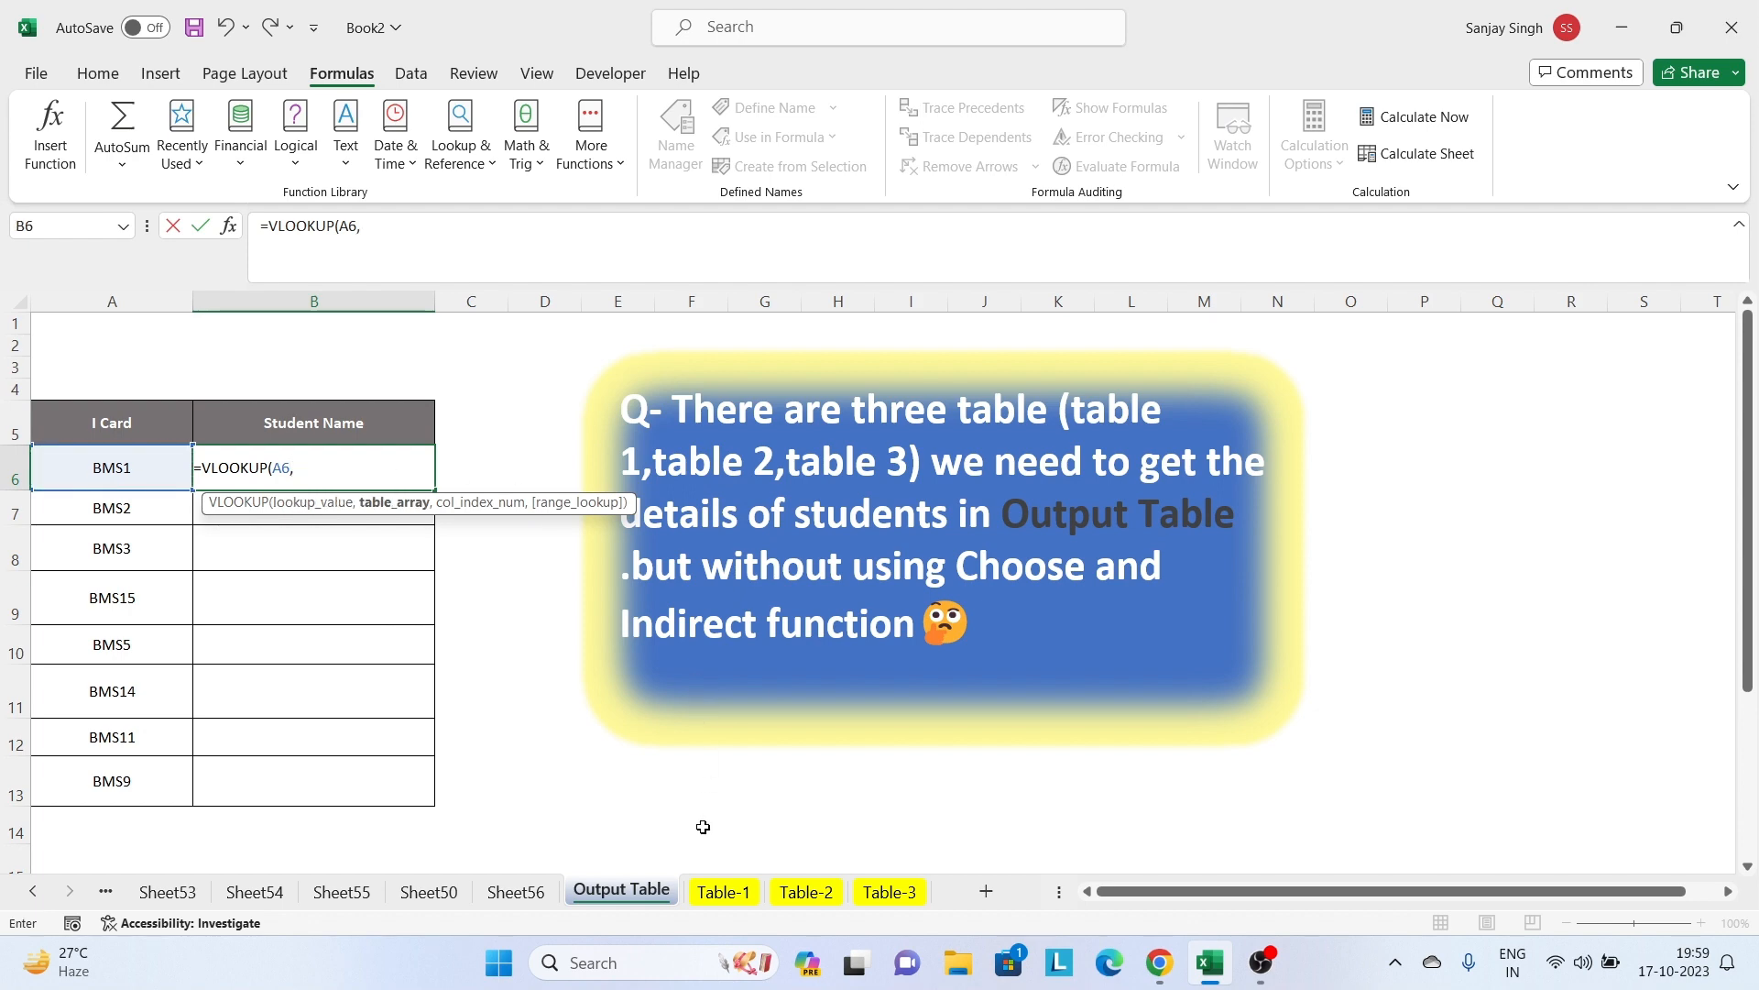
click(724, 892)
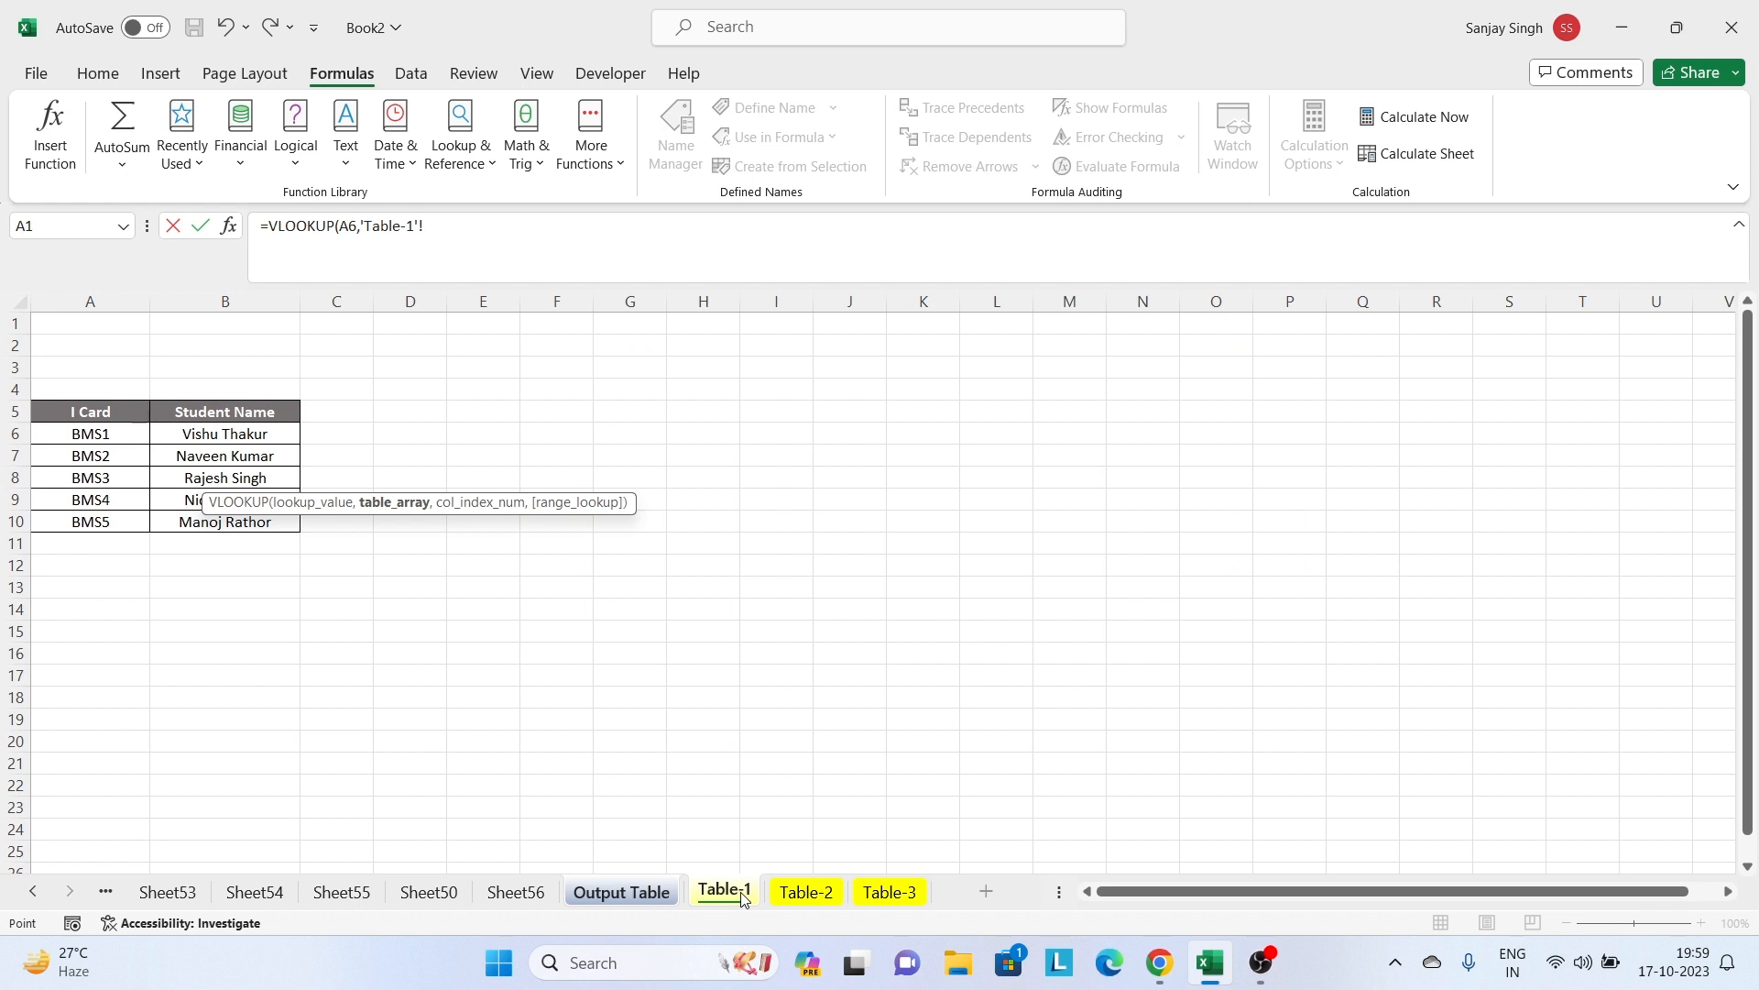
drag(64, 436, 230, 524)
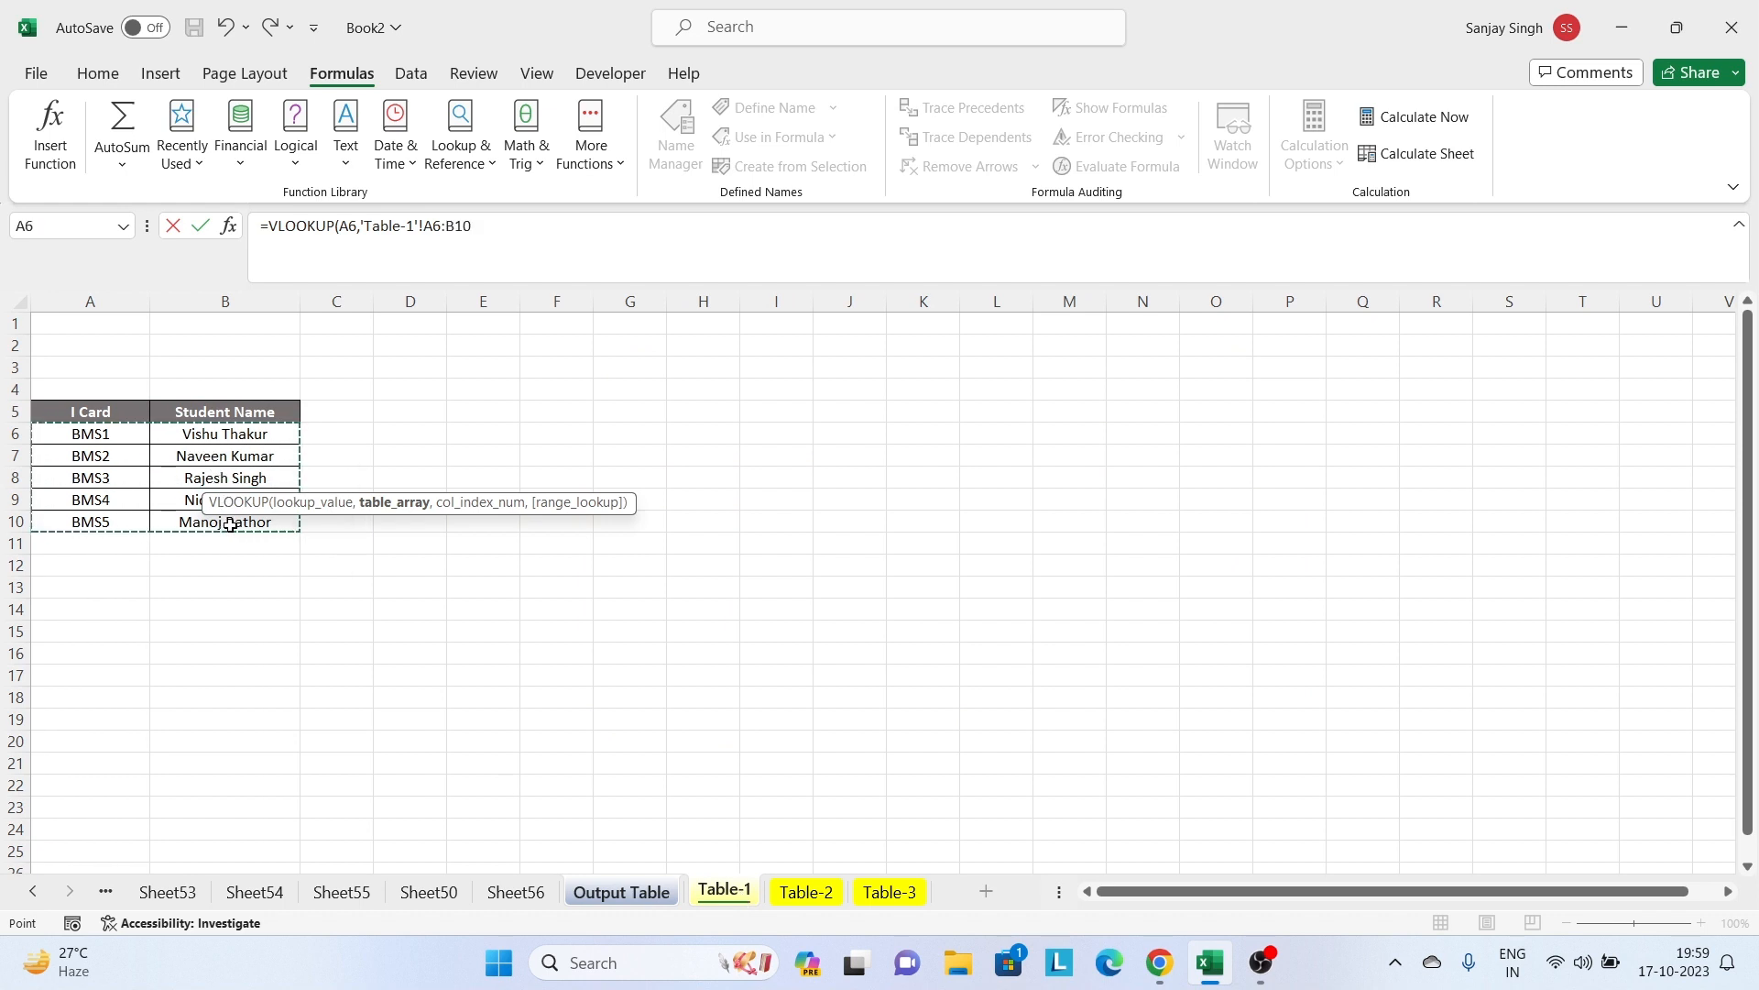
text(,)
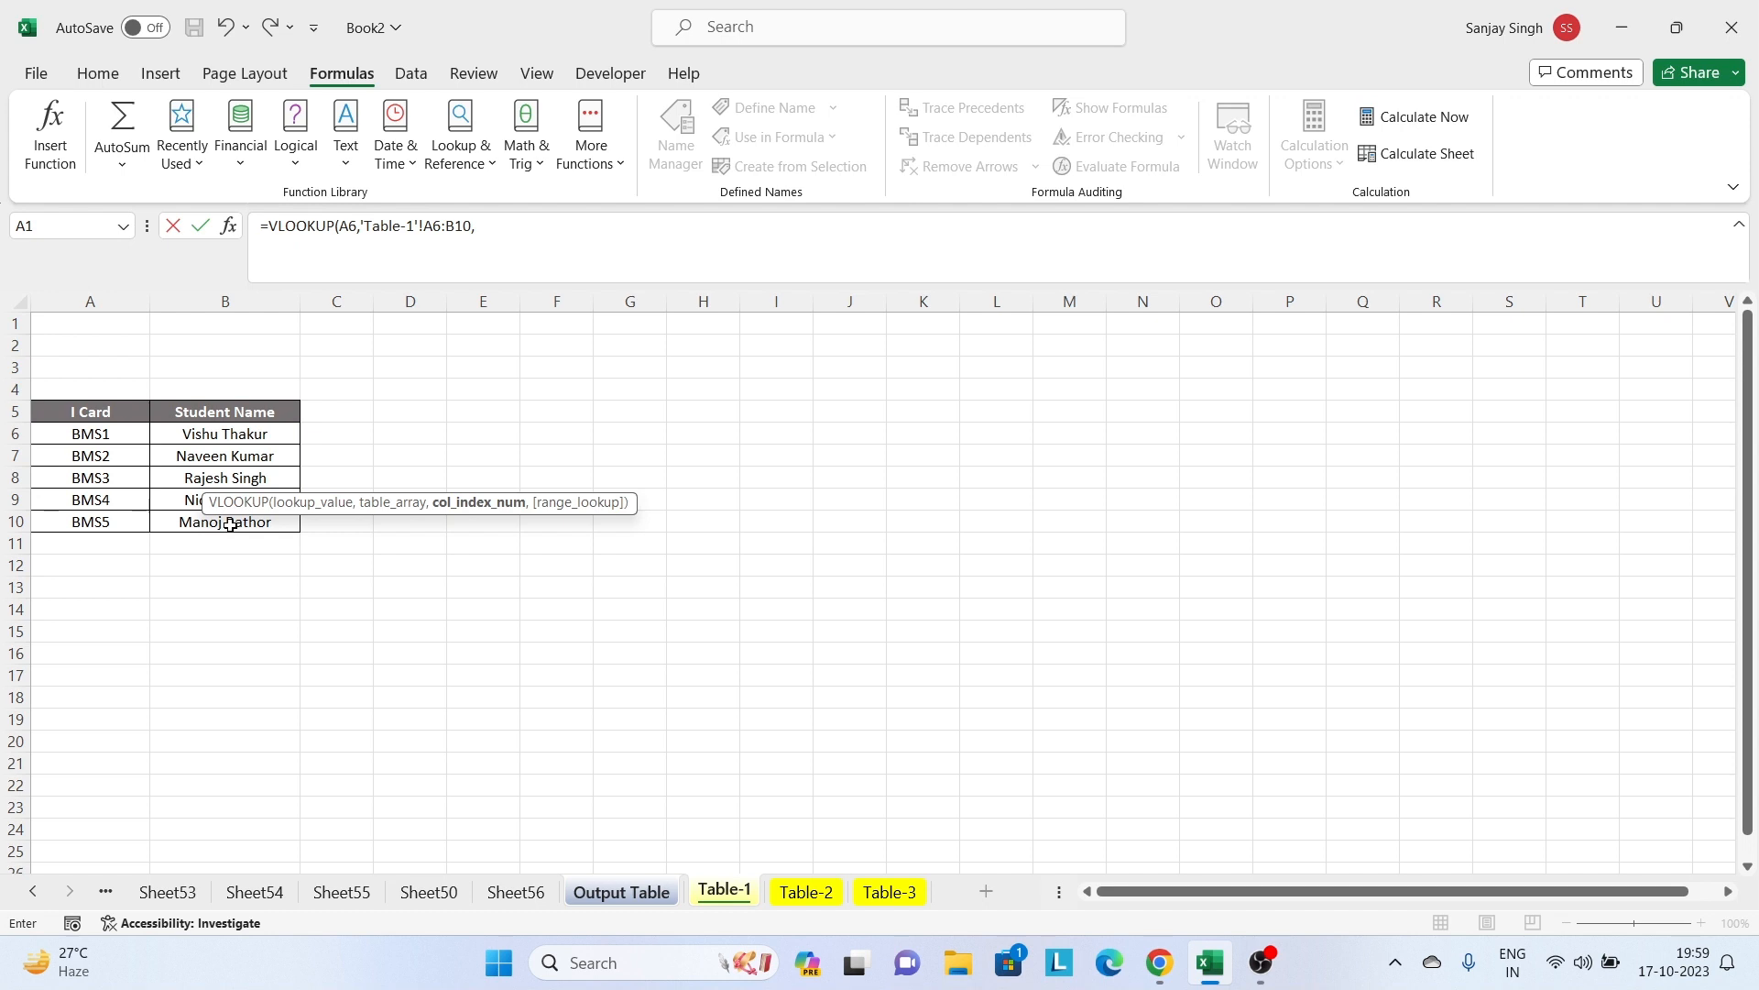
text(2,)
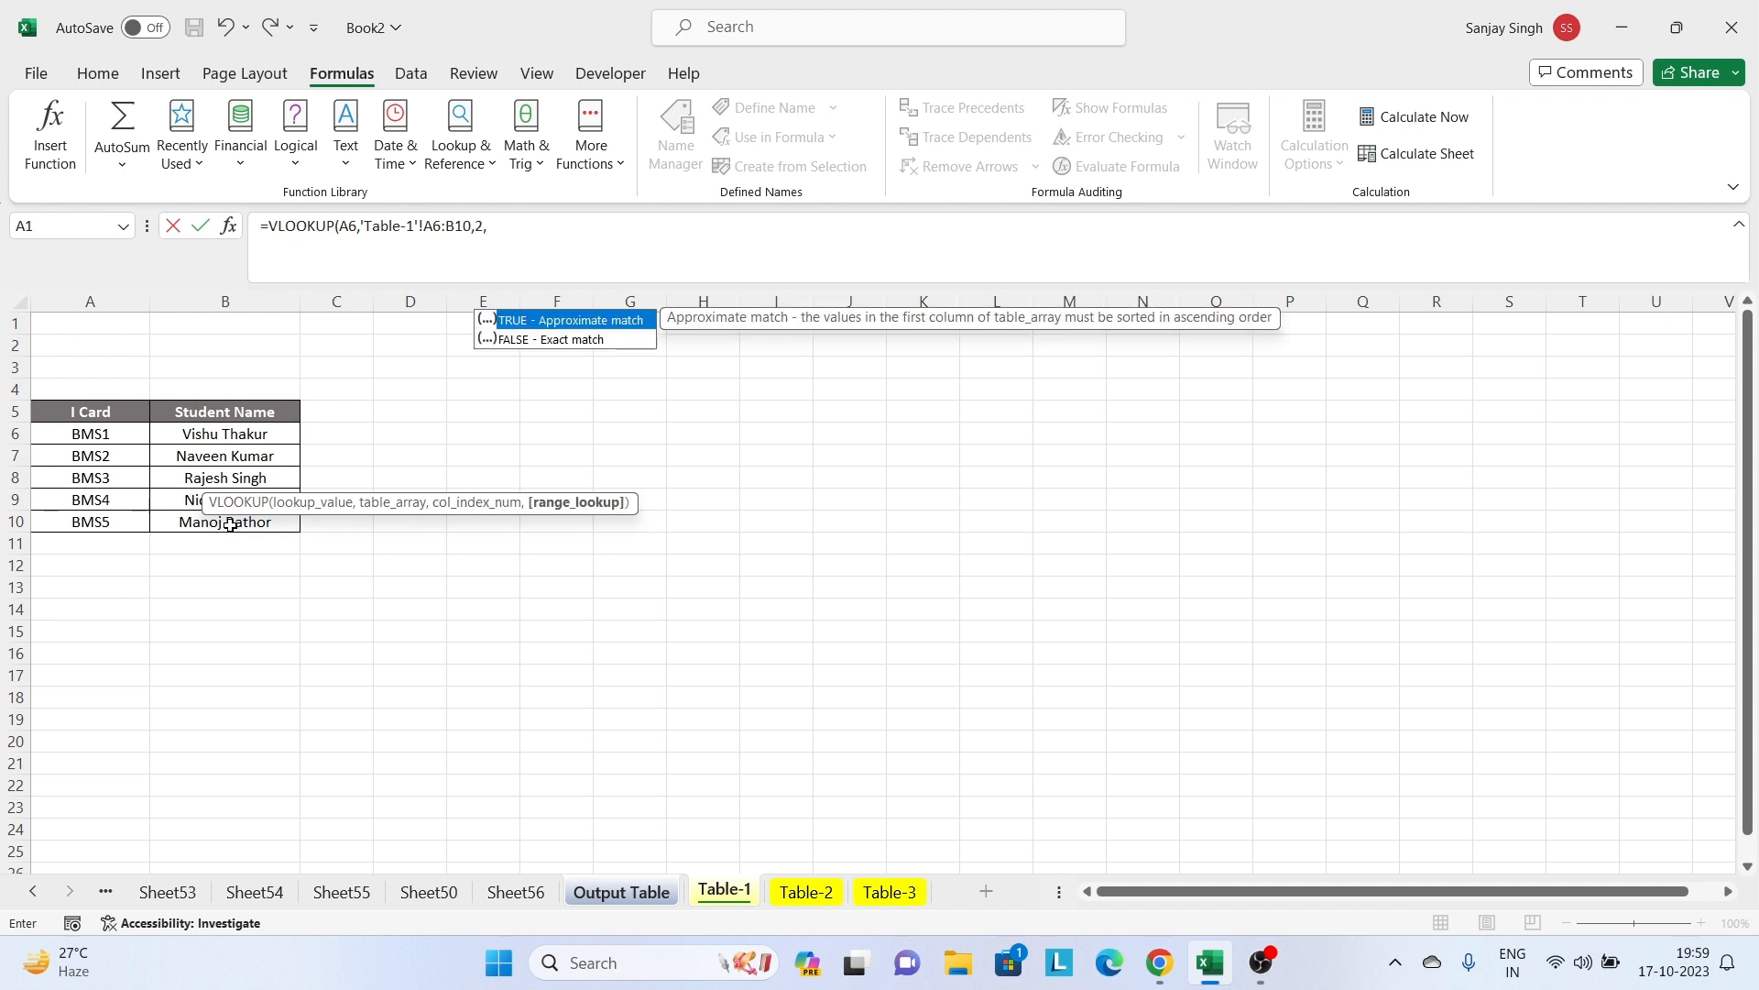
text(0))
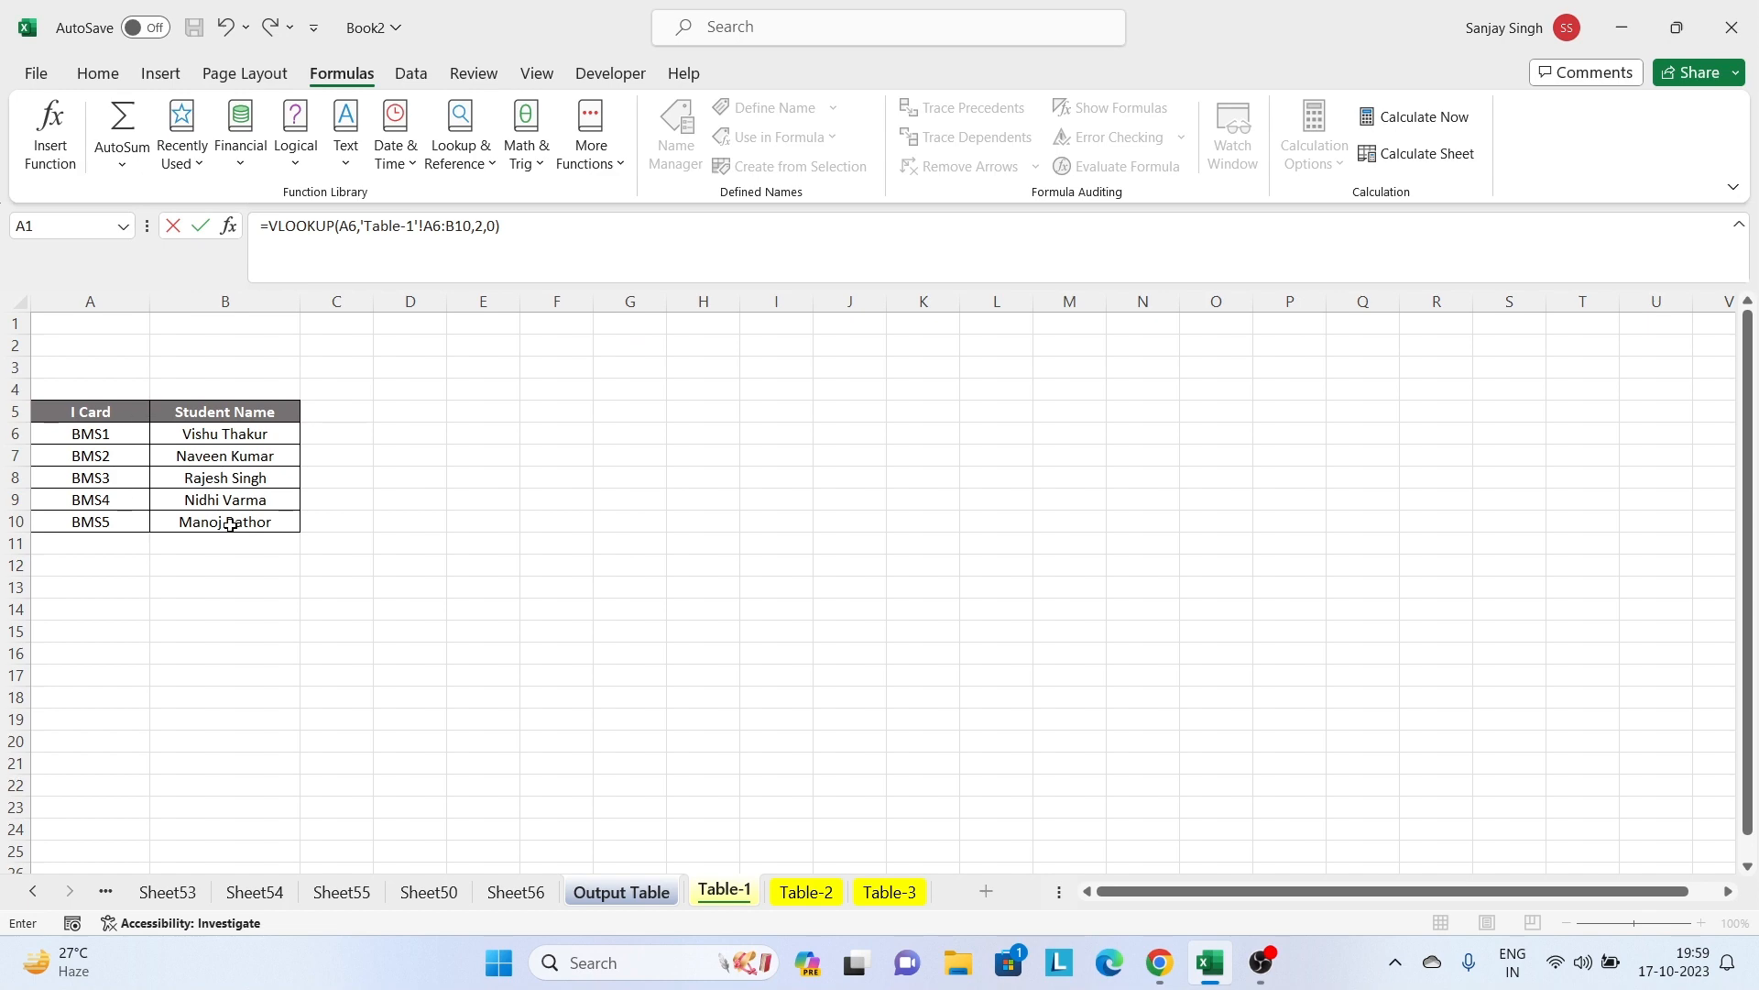
key(Return)
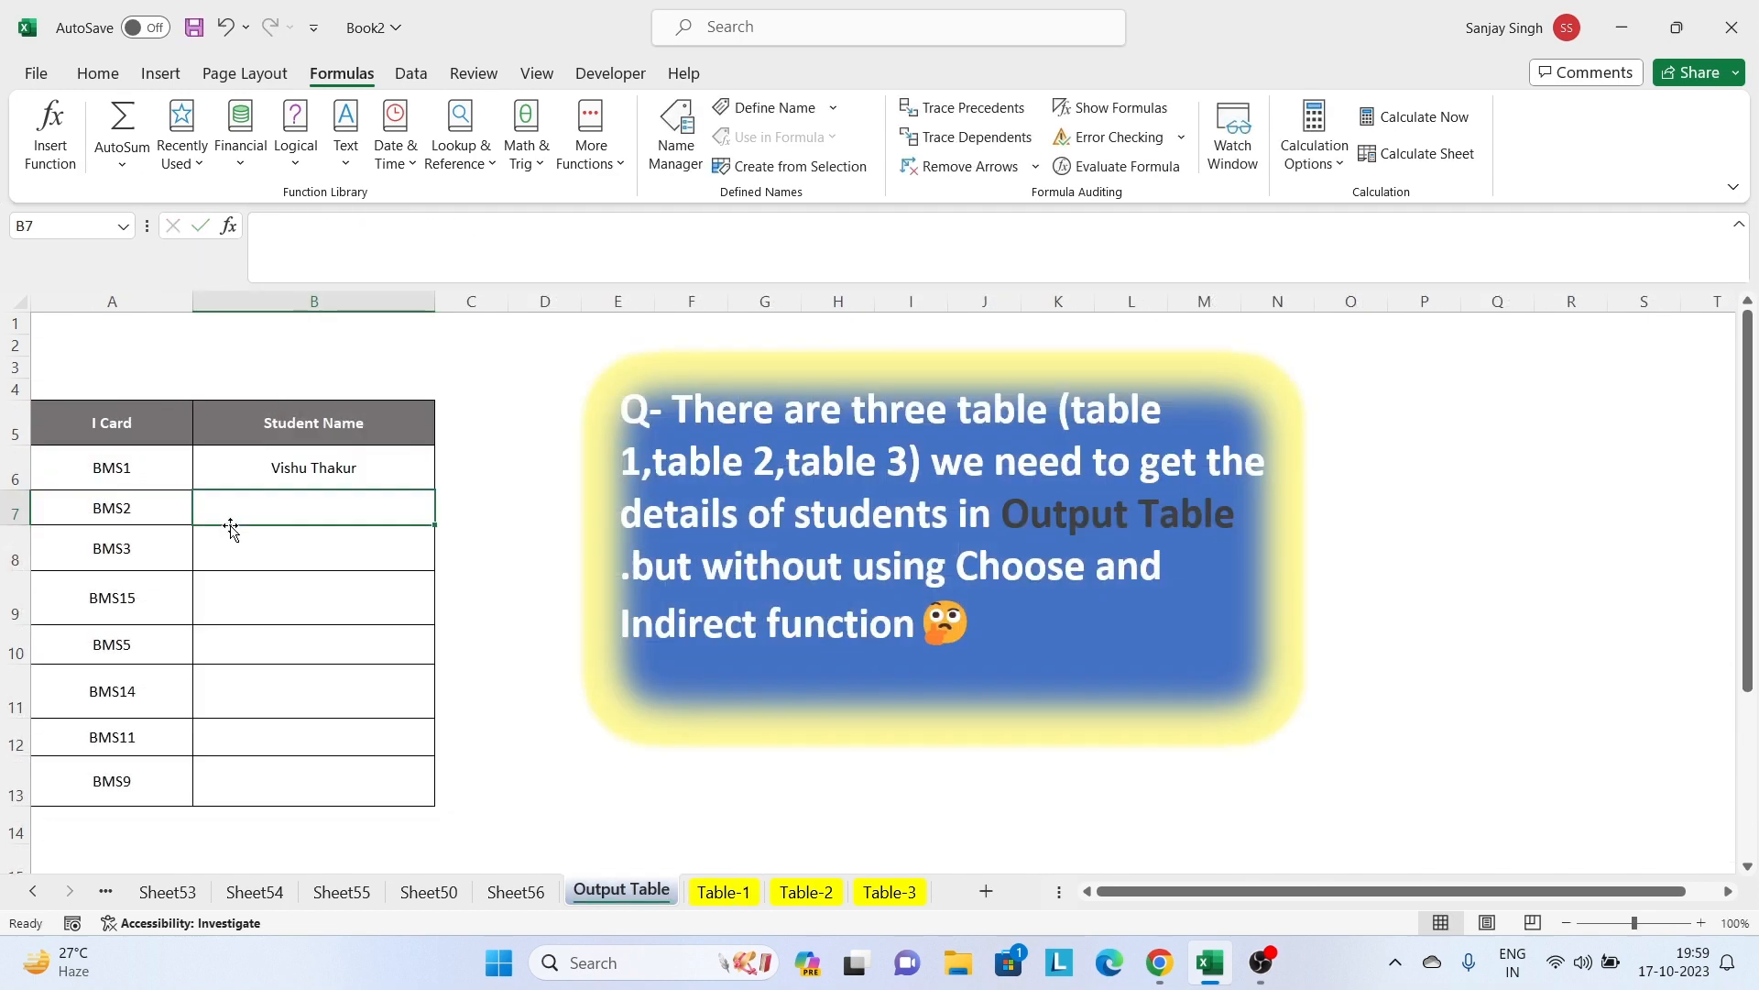
- Make the Table-1 range in B6's VLOOKUP formula absolute as $A$6:$B$10
click(366, 468)
double_click(366, 468)
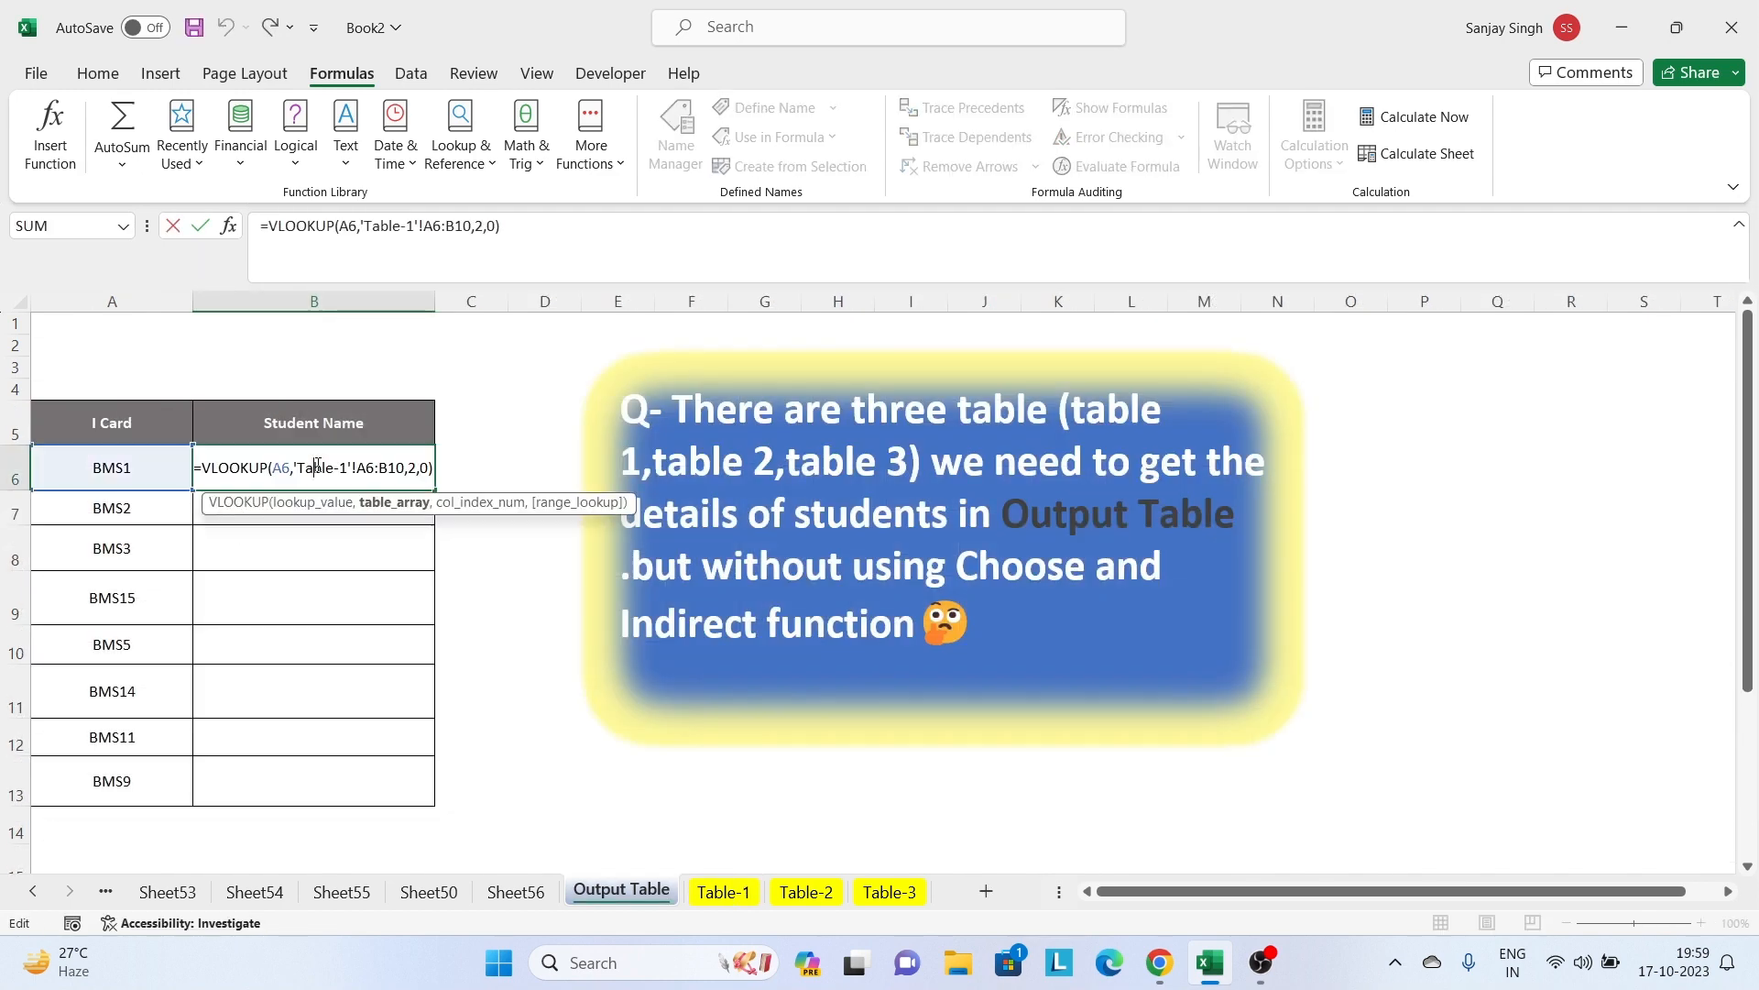
key(F4)
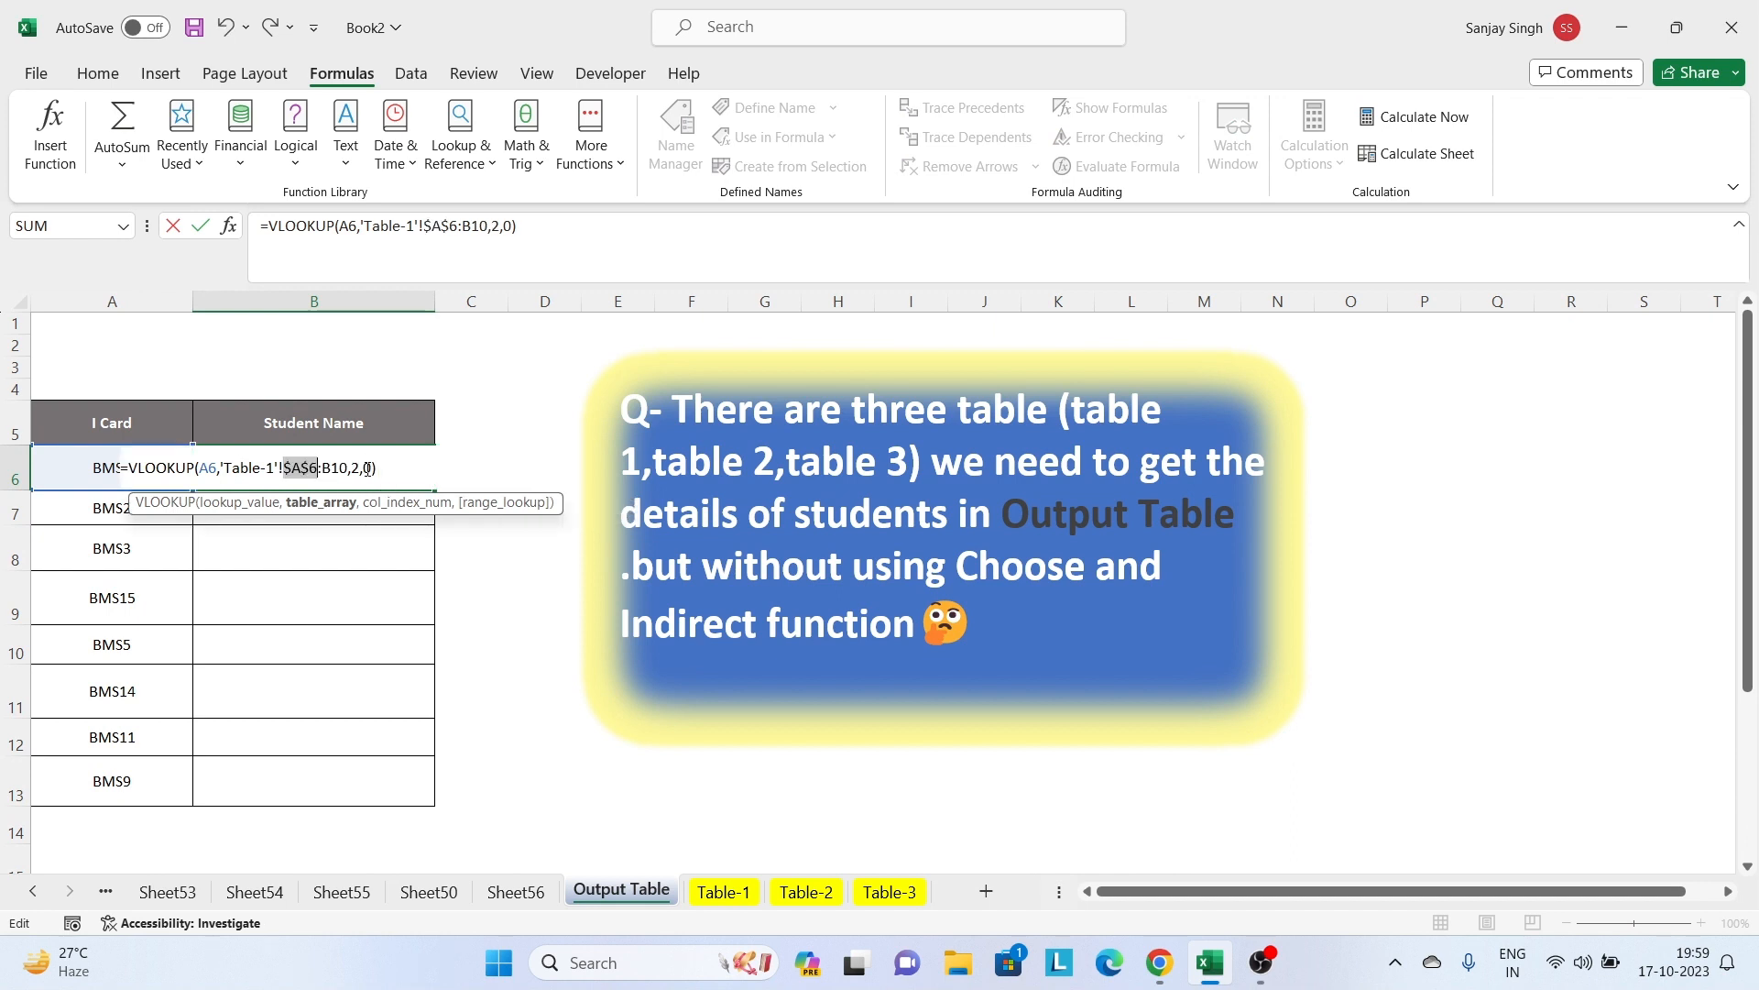
double_click(330, 469)
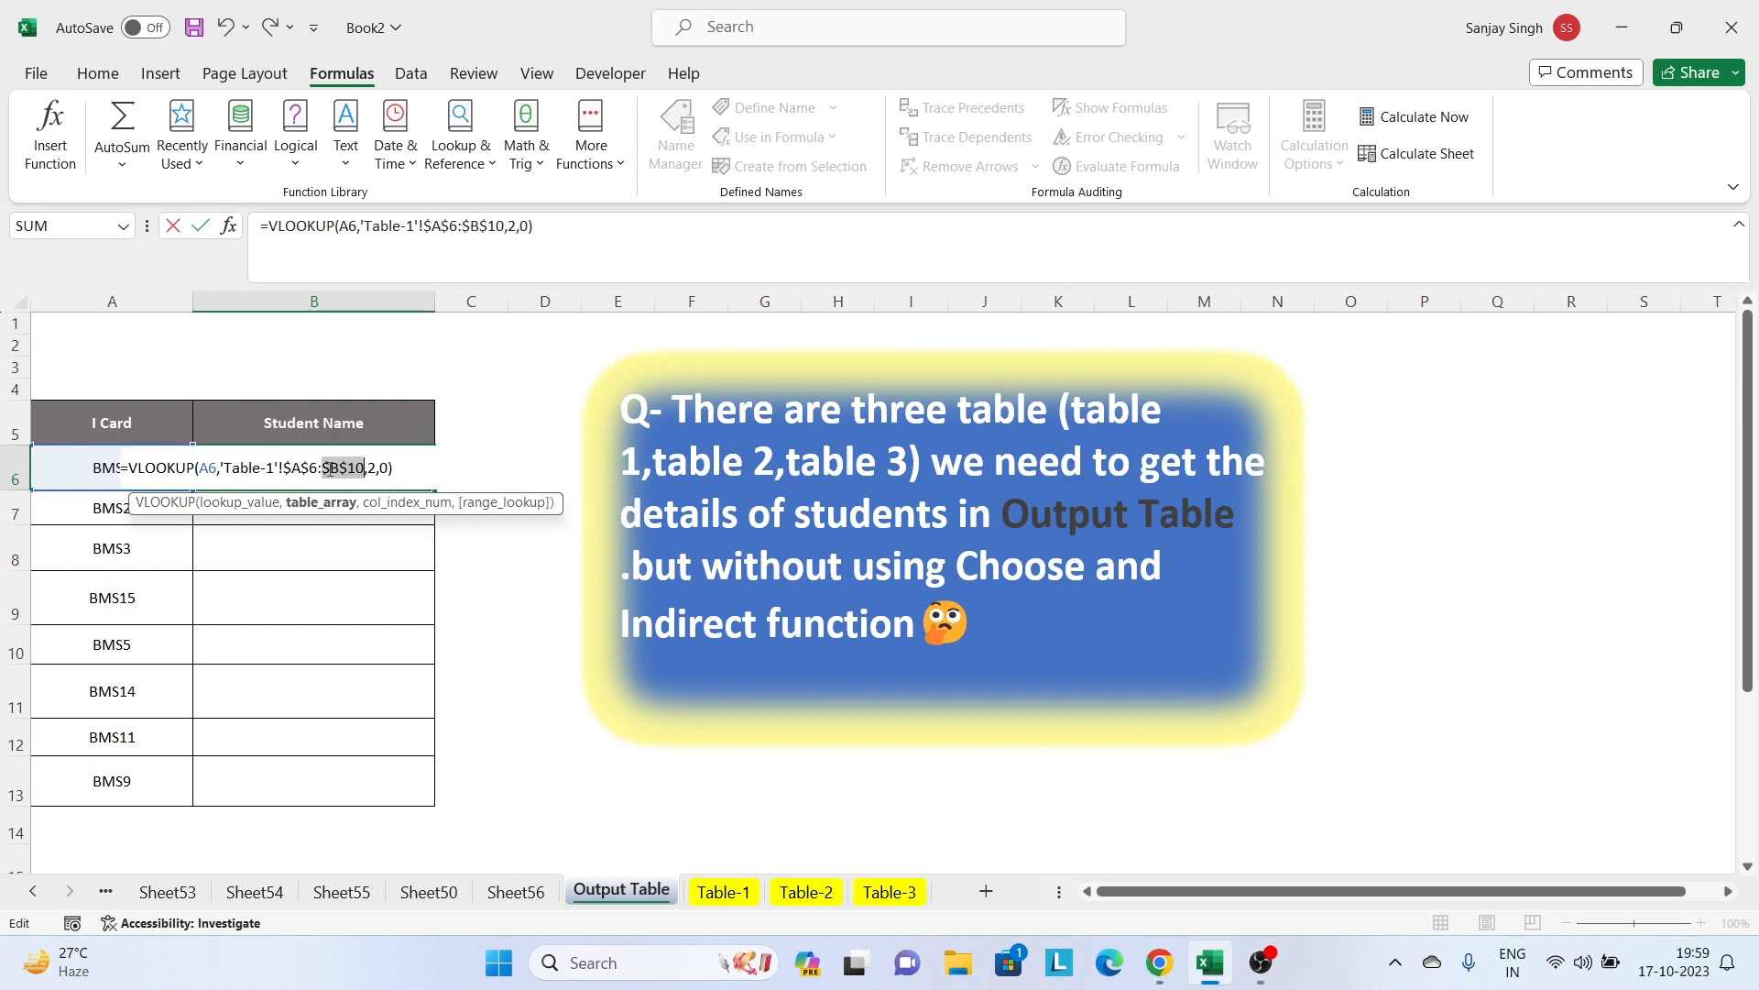
key(Return)
- Fill the VLOOKUP formula from B6 down through B13 in the Student Name column
click(328, 469)
key(shift+Down)
key(shift+Down)
key(shift+Down)
key(shift+Down)
key(shift+Down)
key(shift+Down)
key(shift+Down)
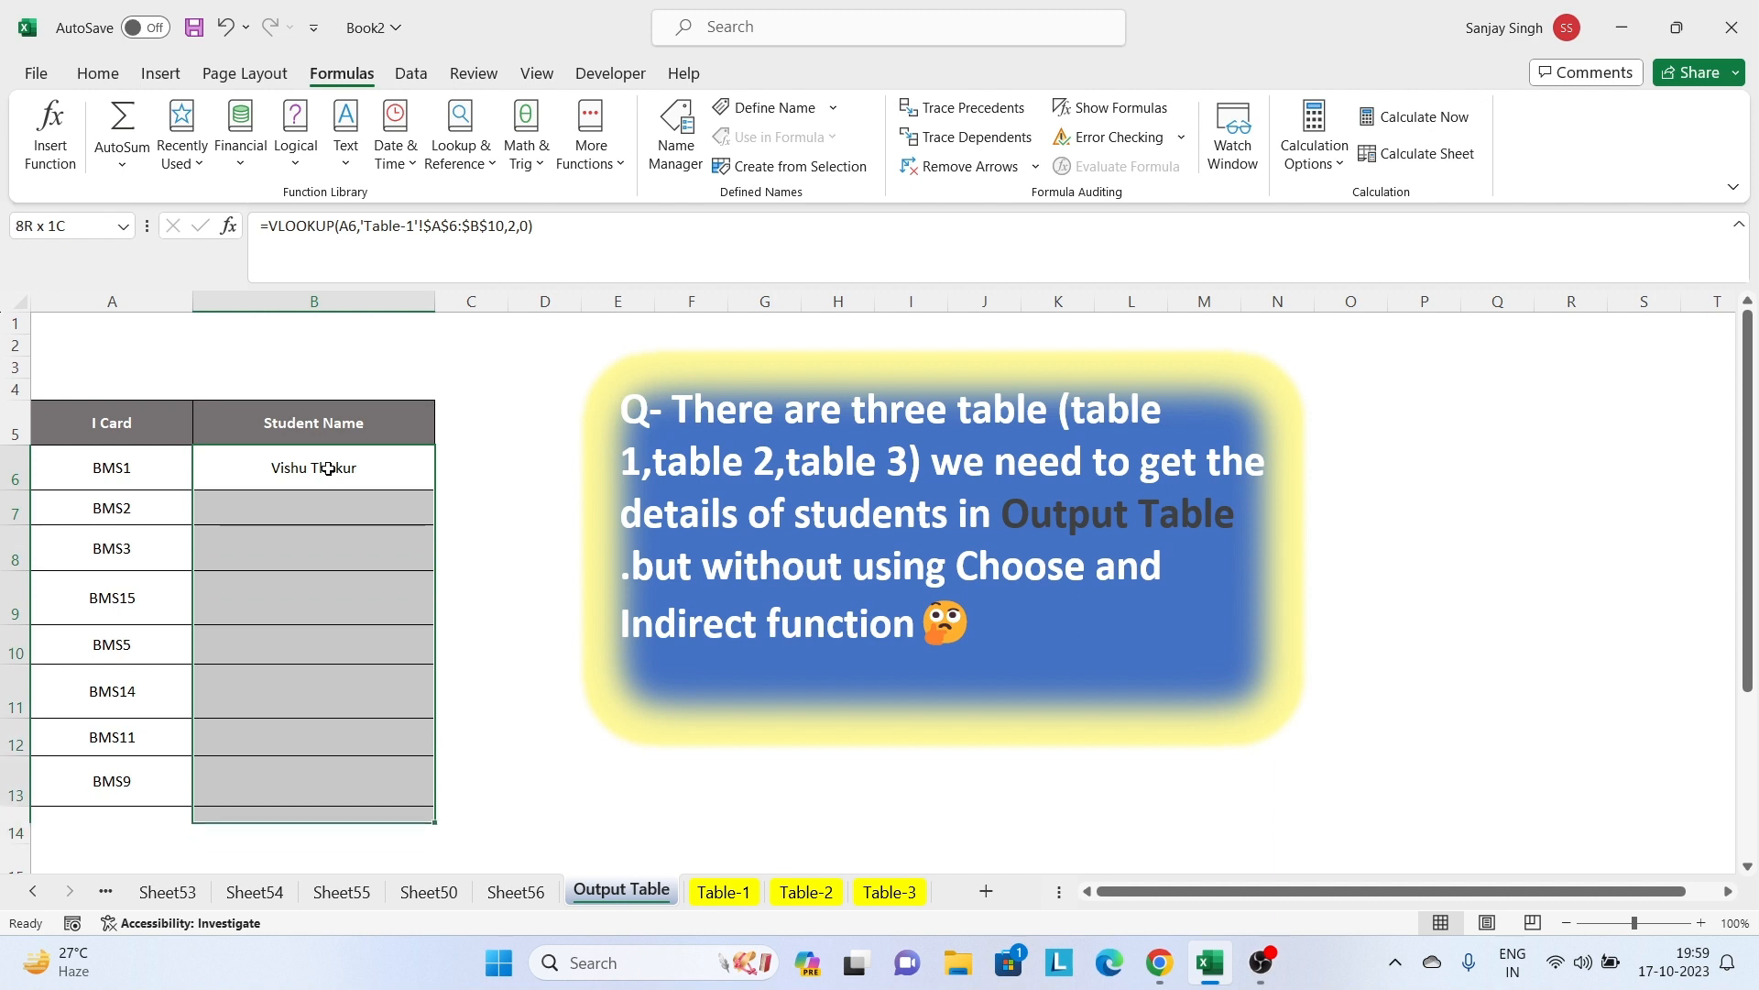
key(ctrl+d)
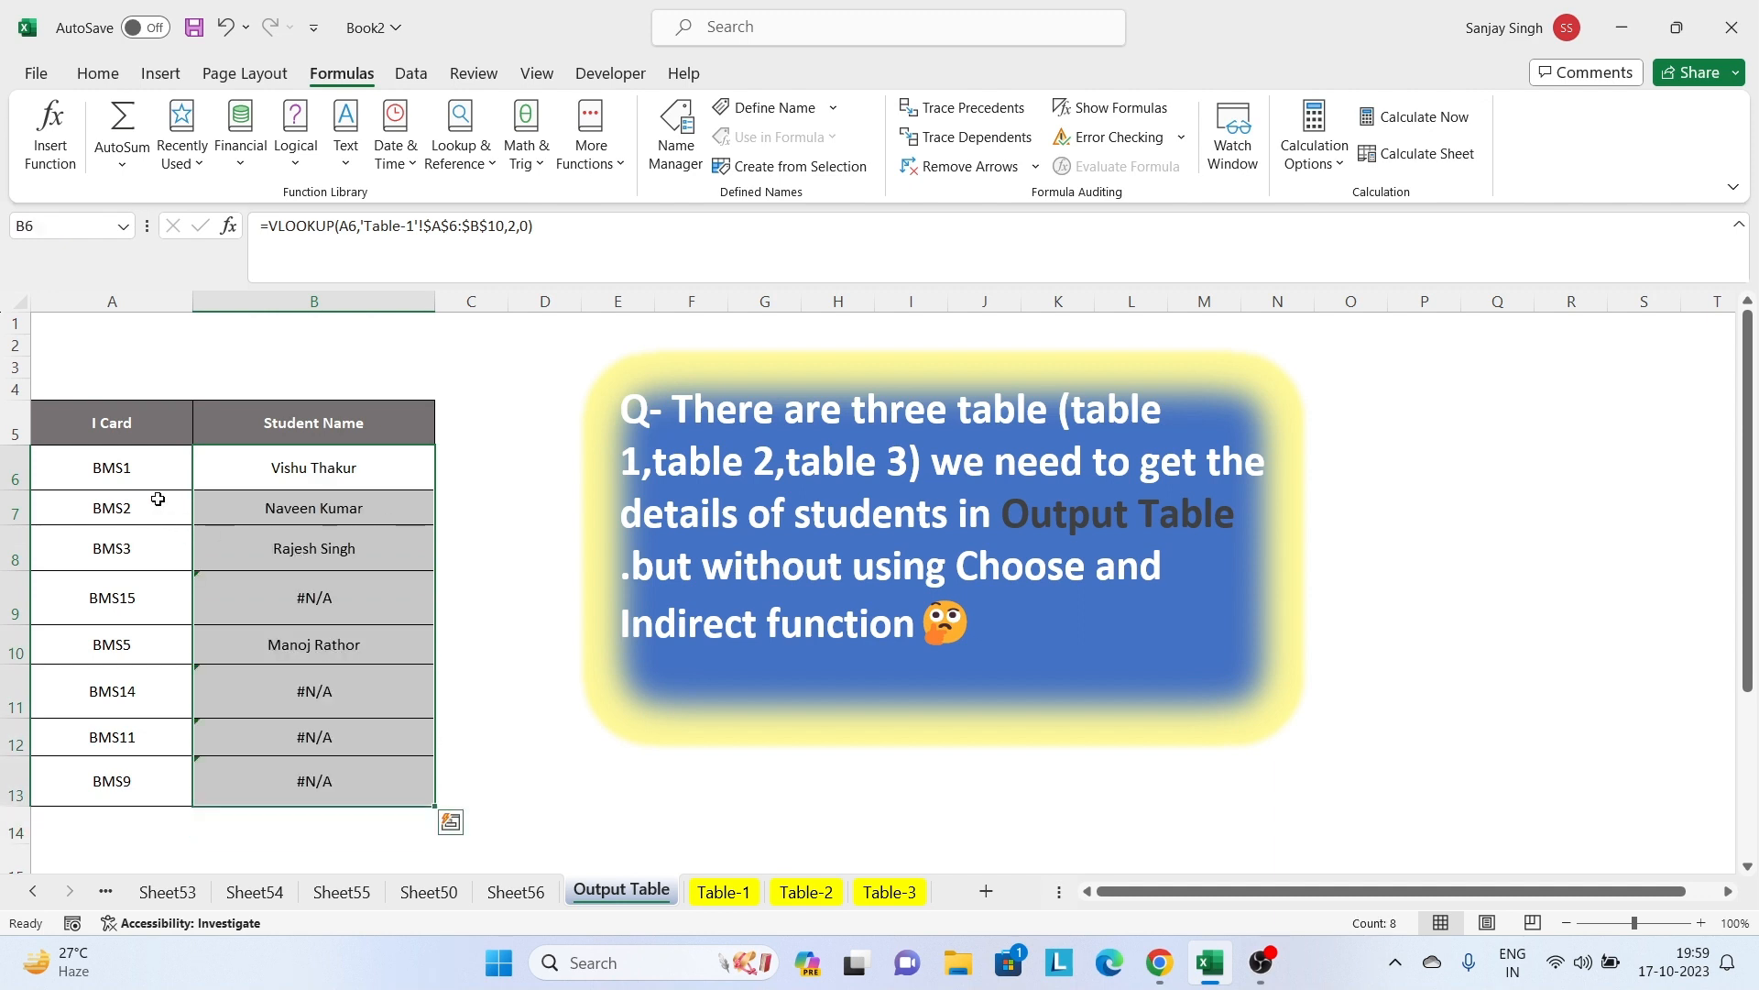
- Edit the formula in B6 to place the existing VLOOKUP inside an IFERROR function as its value argument
click(264, 471)
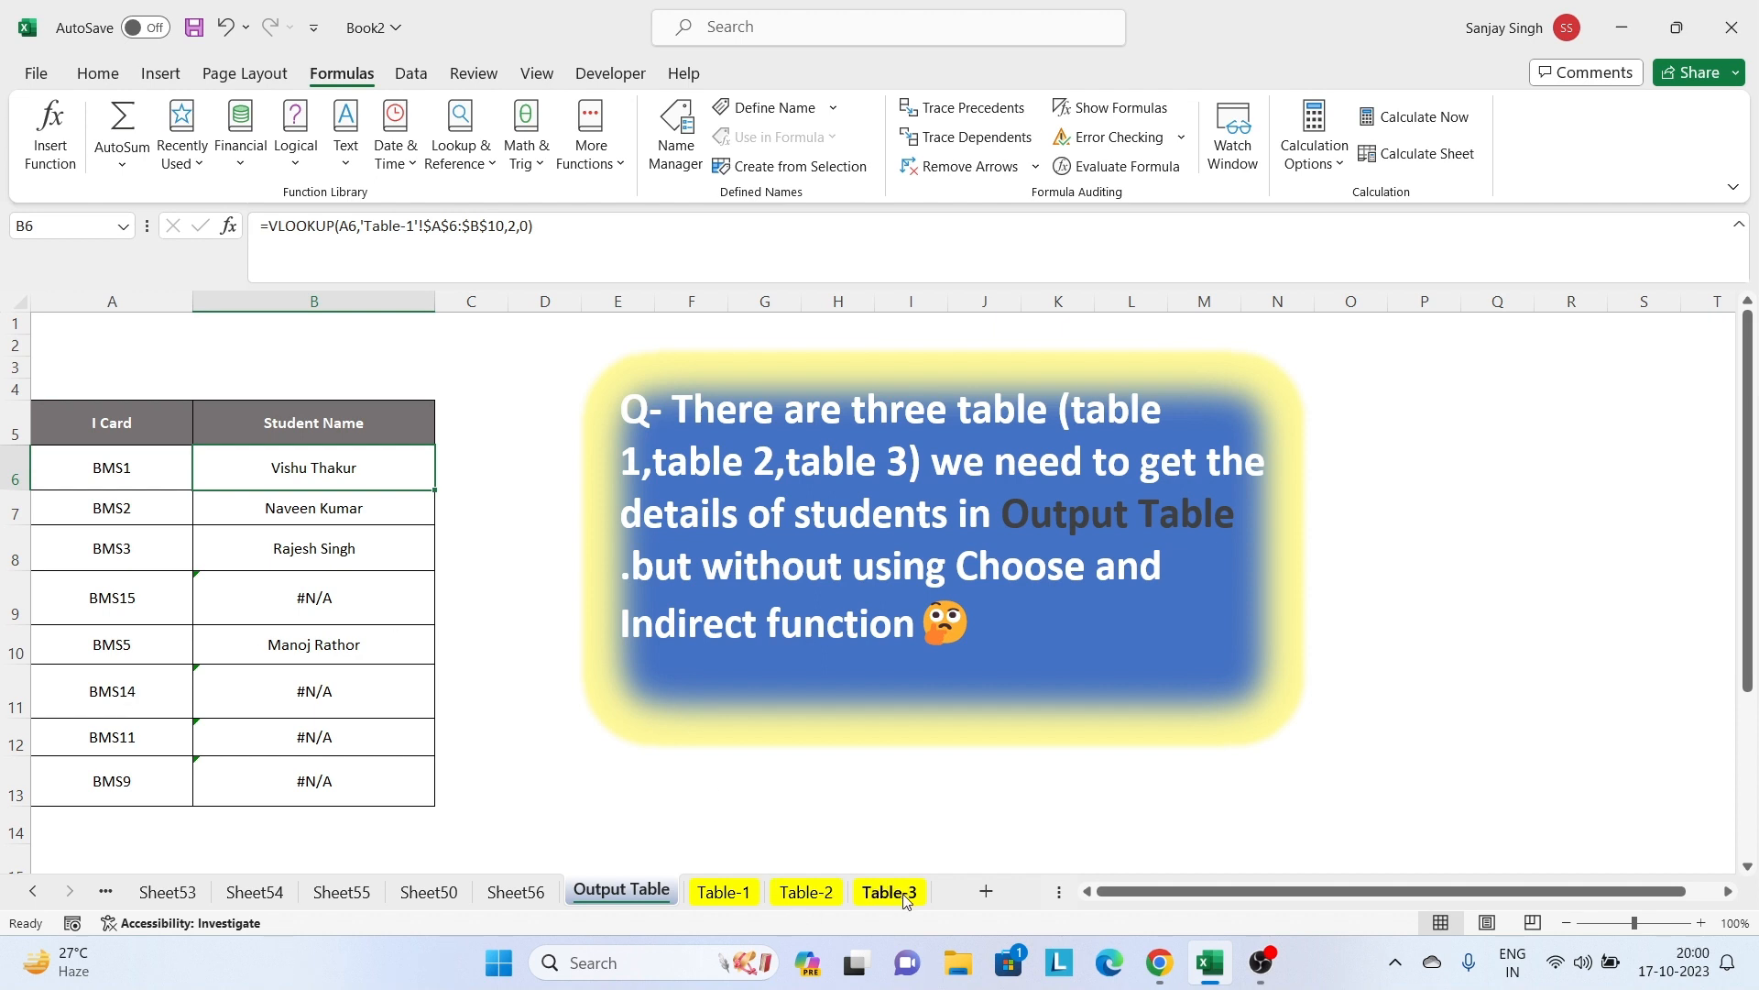
double_click(370, 473)
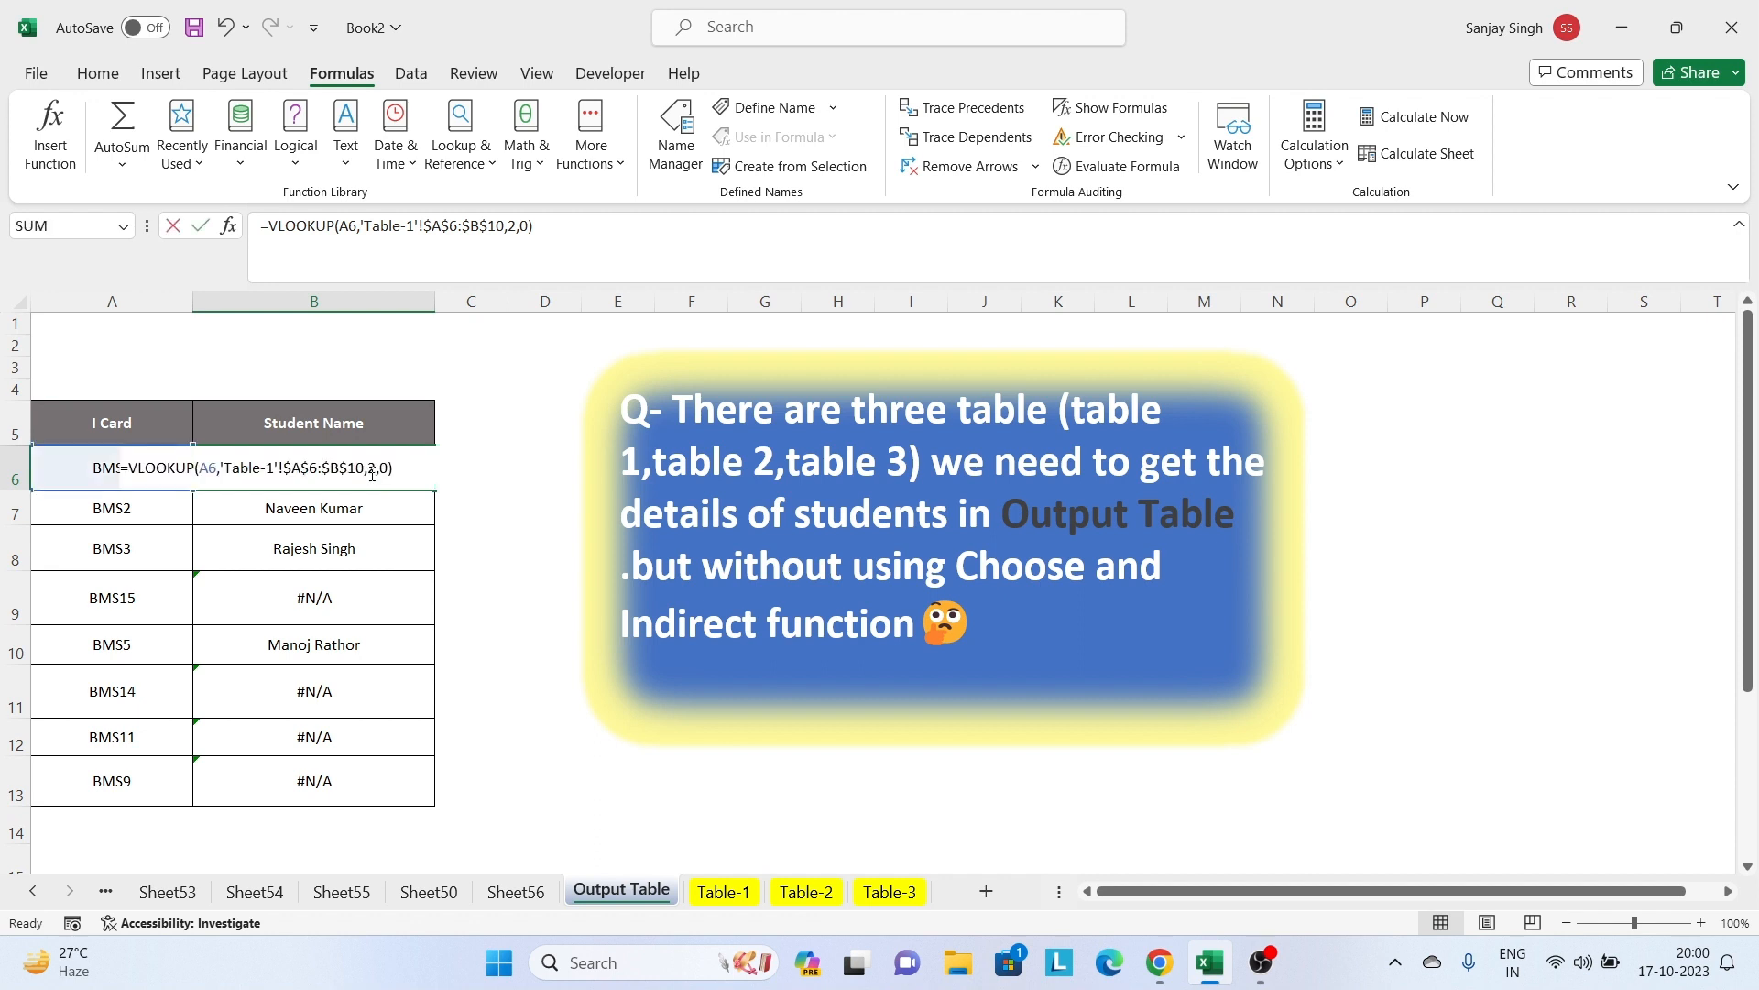
click(128, 468)
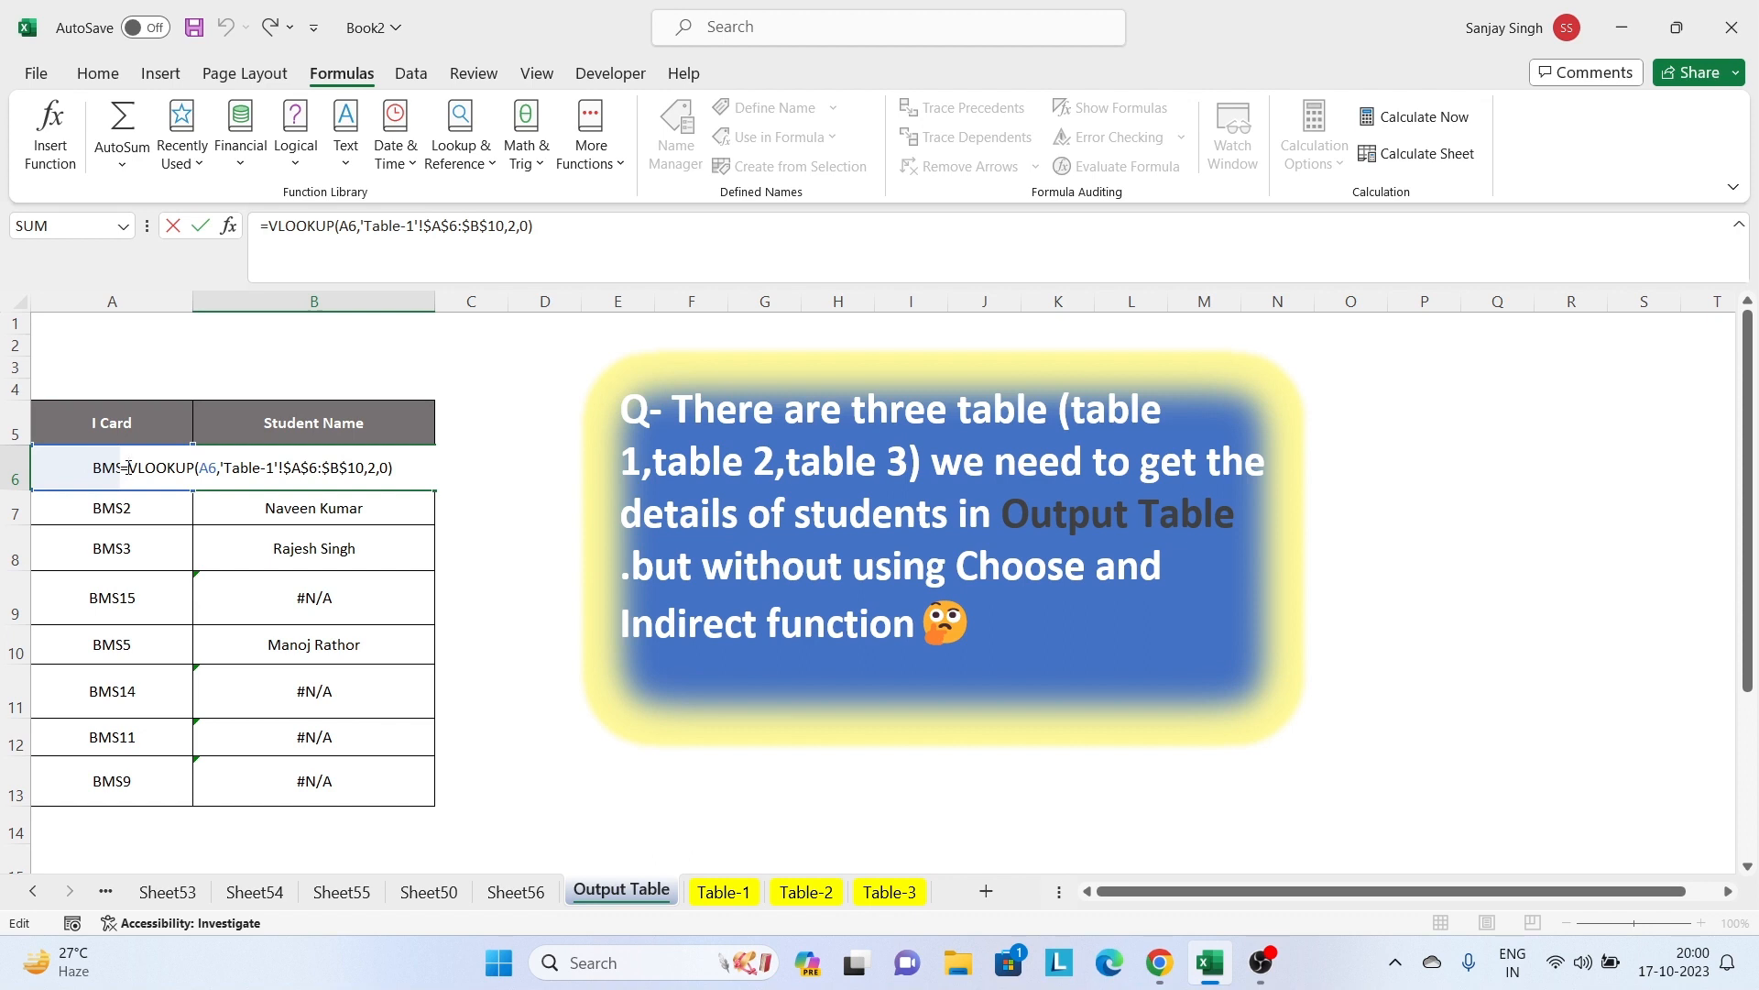
text(ifer)
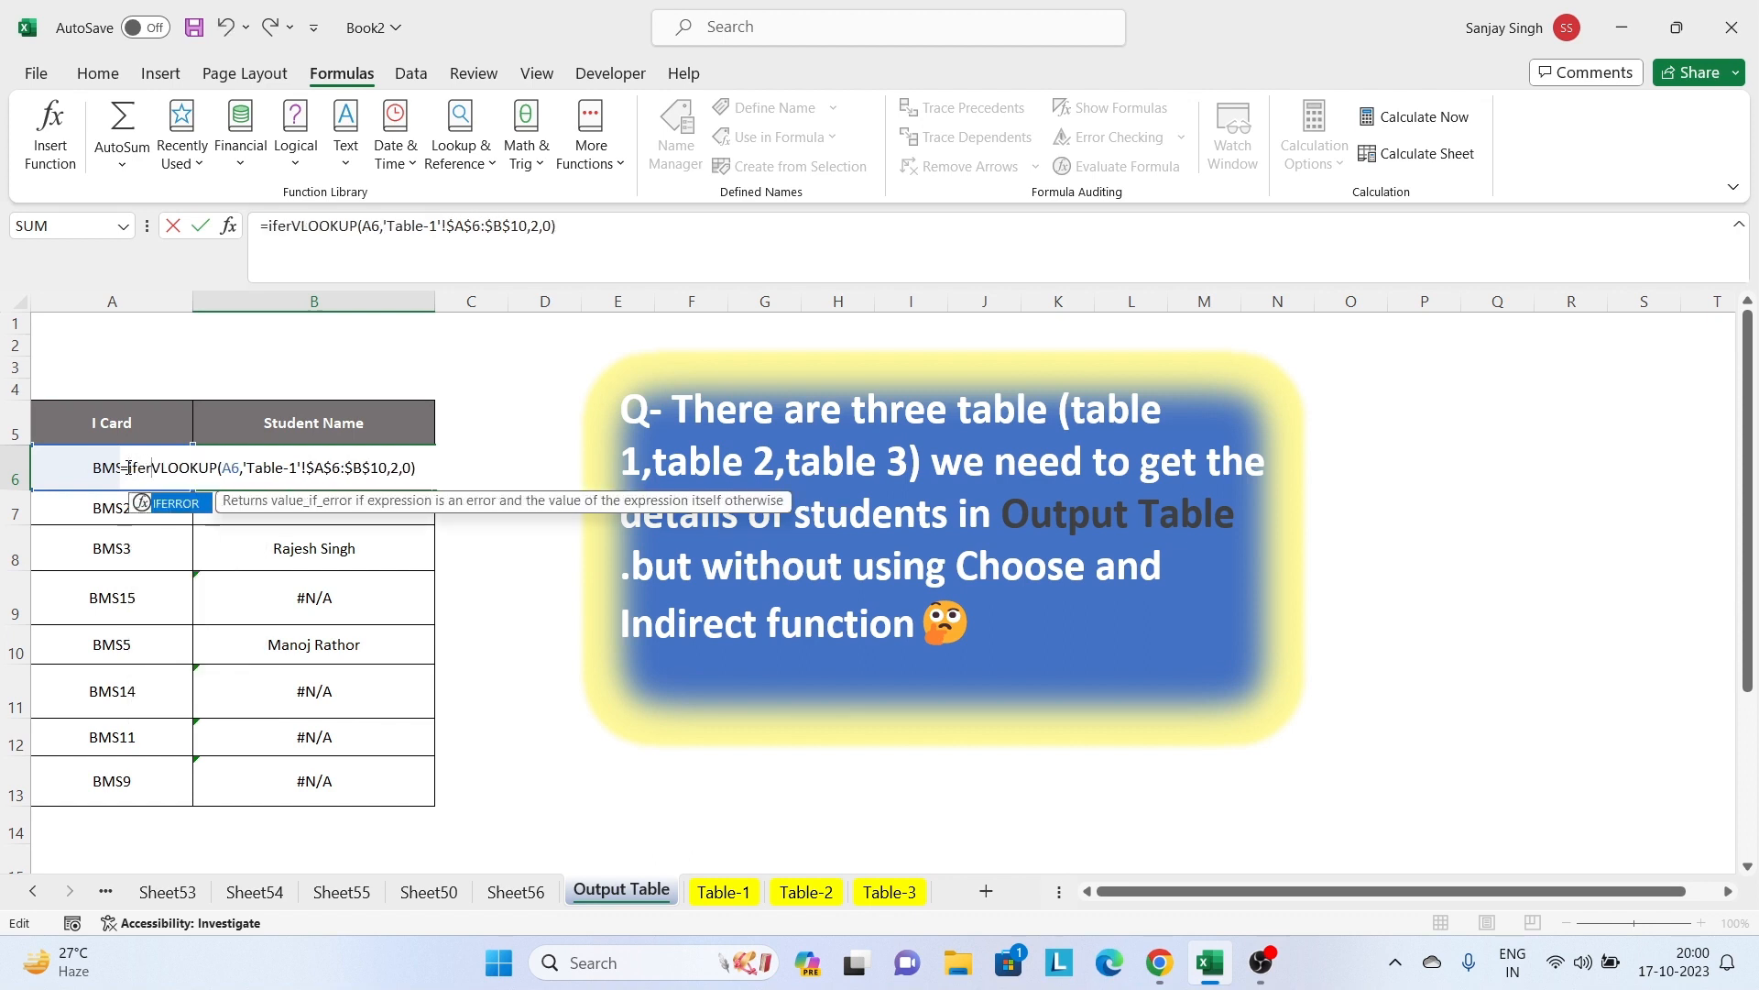
key(Tab)
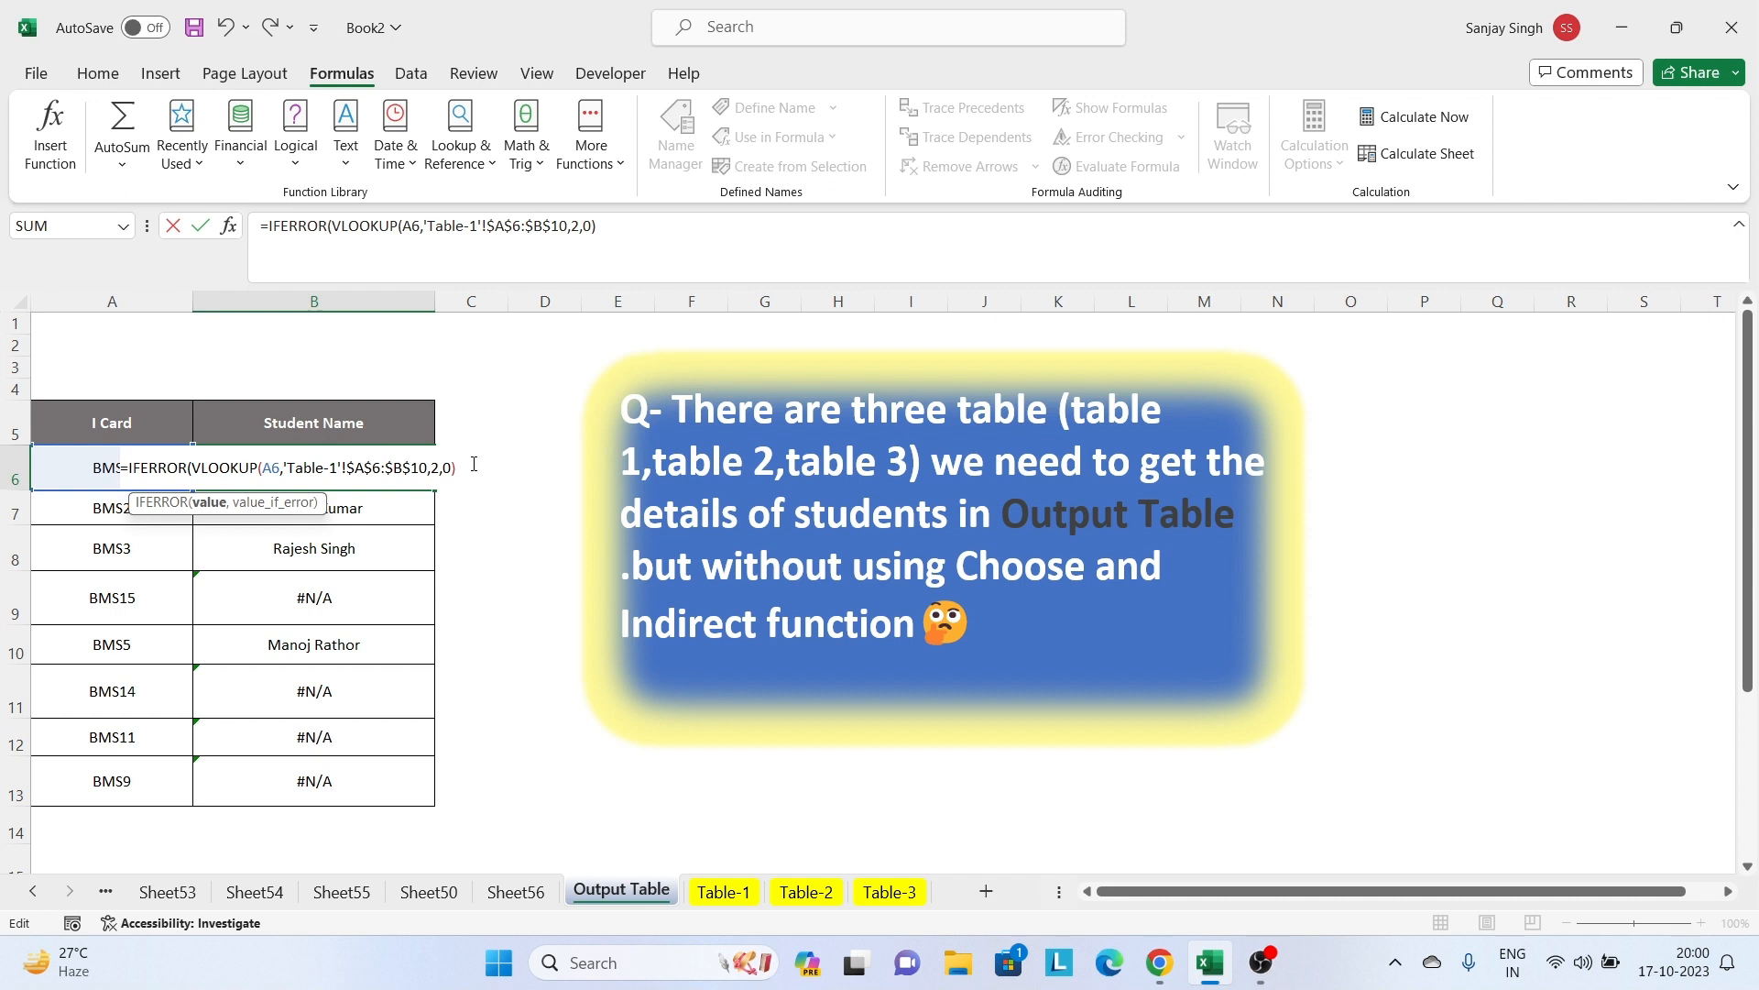
- Add a VLOOKUP of A6 in Table-2 range A5:B9, column 2, exact match 0, as the IFERROR's value_if_error in B6
text(,)
text(v)
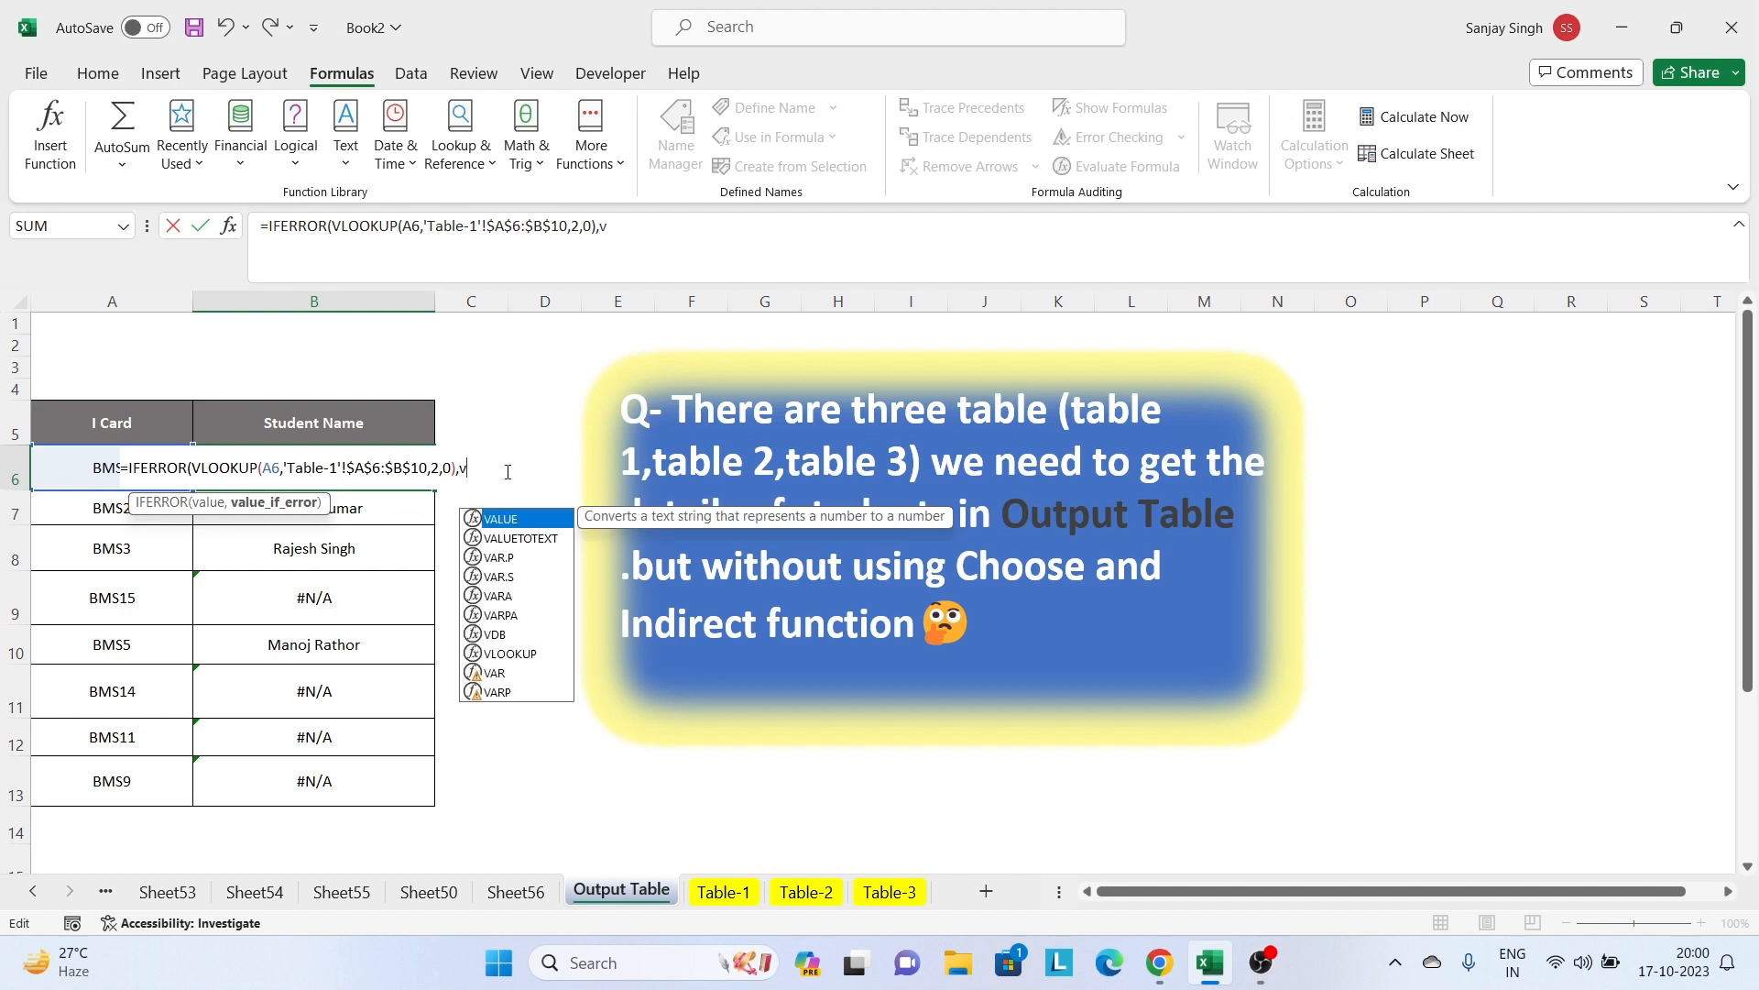
text(lo)
key(Tab)
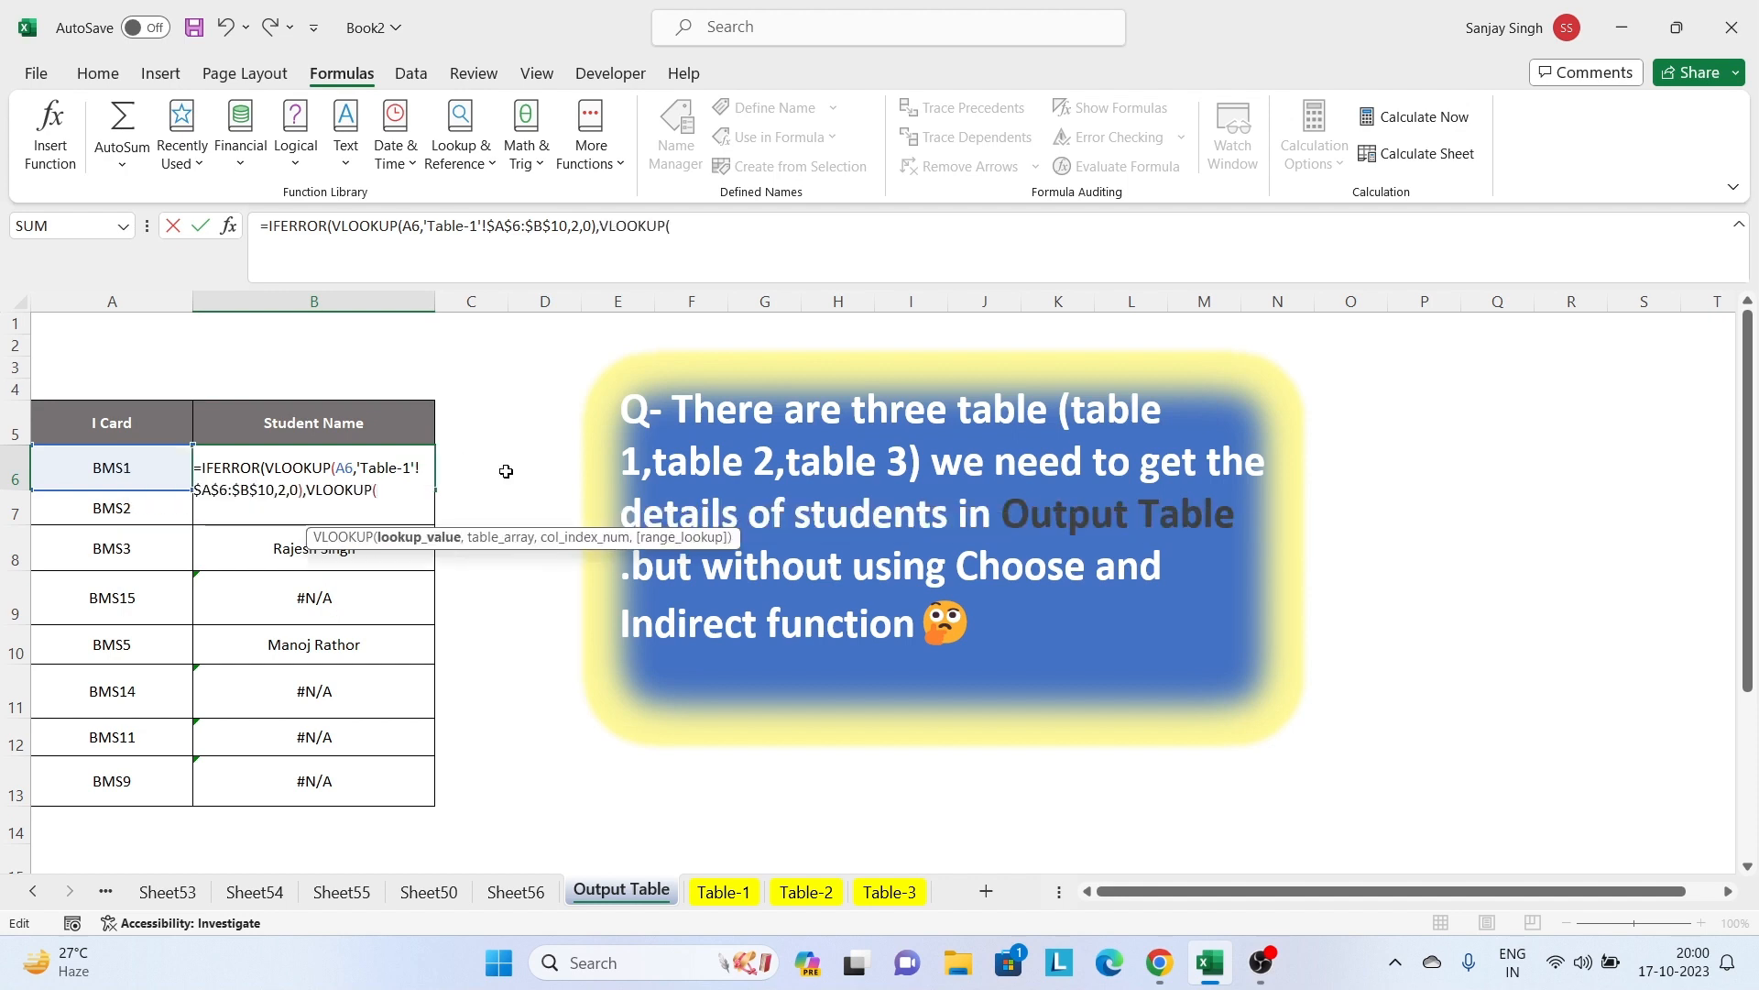
click(141, 478)
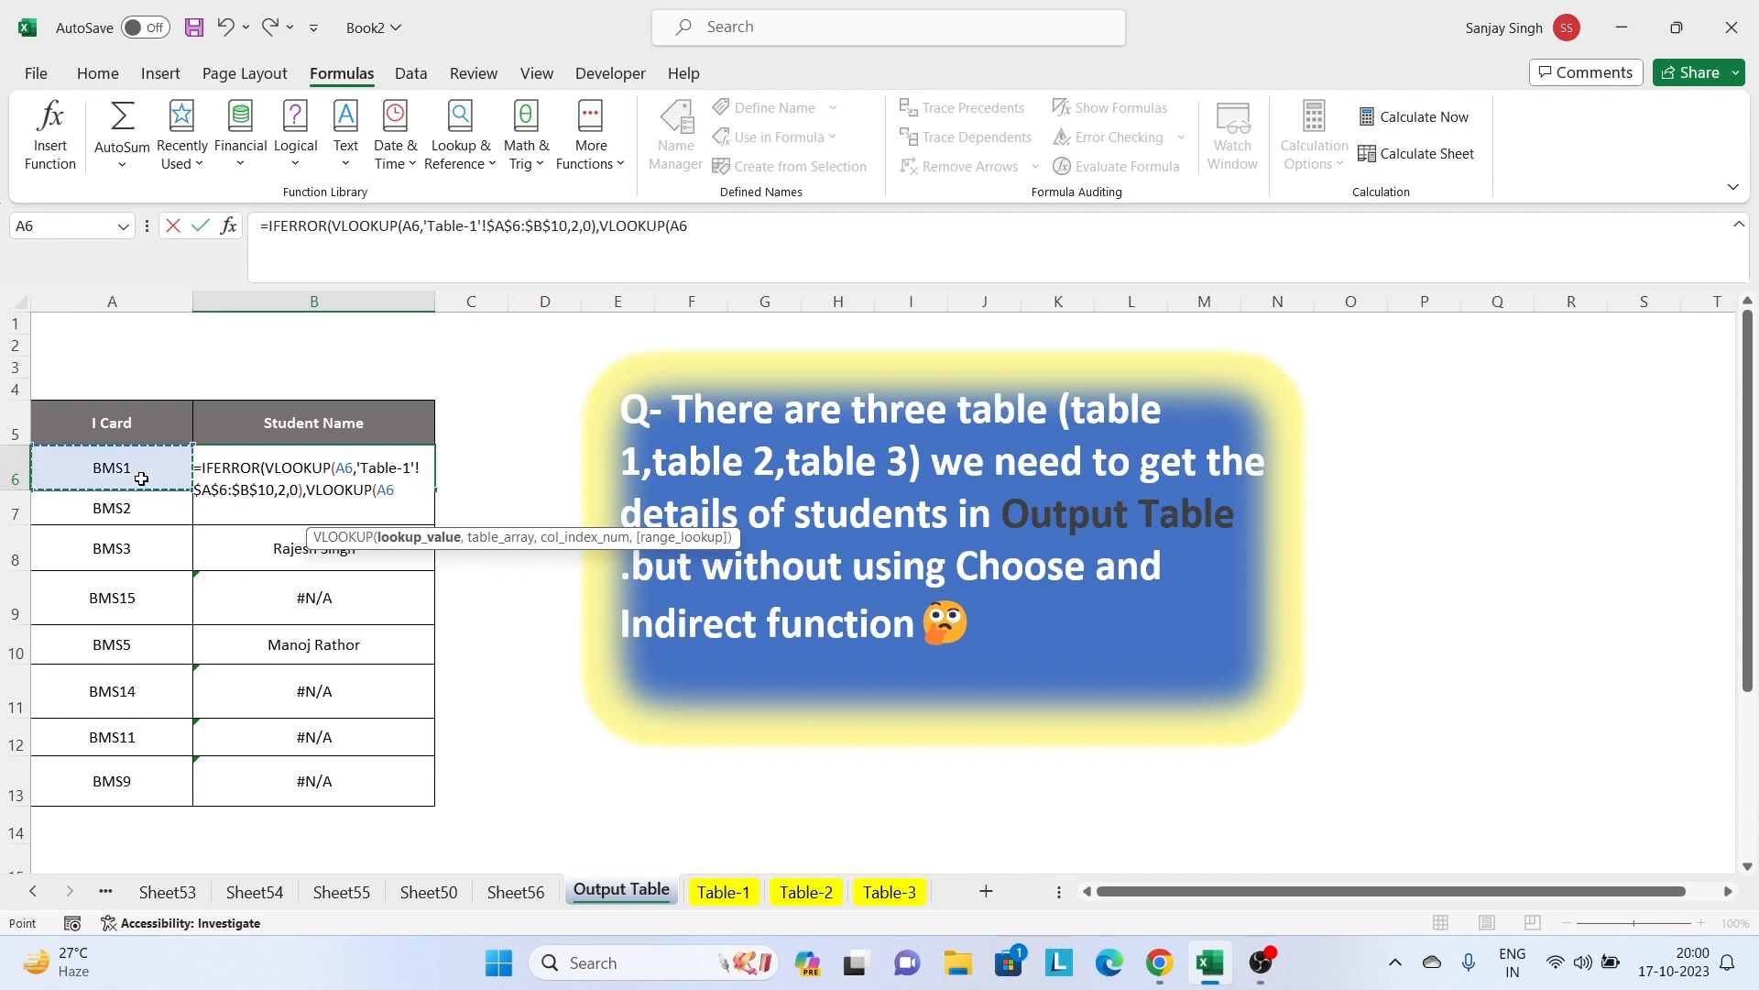
text(,)
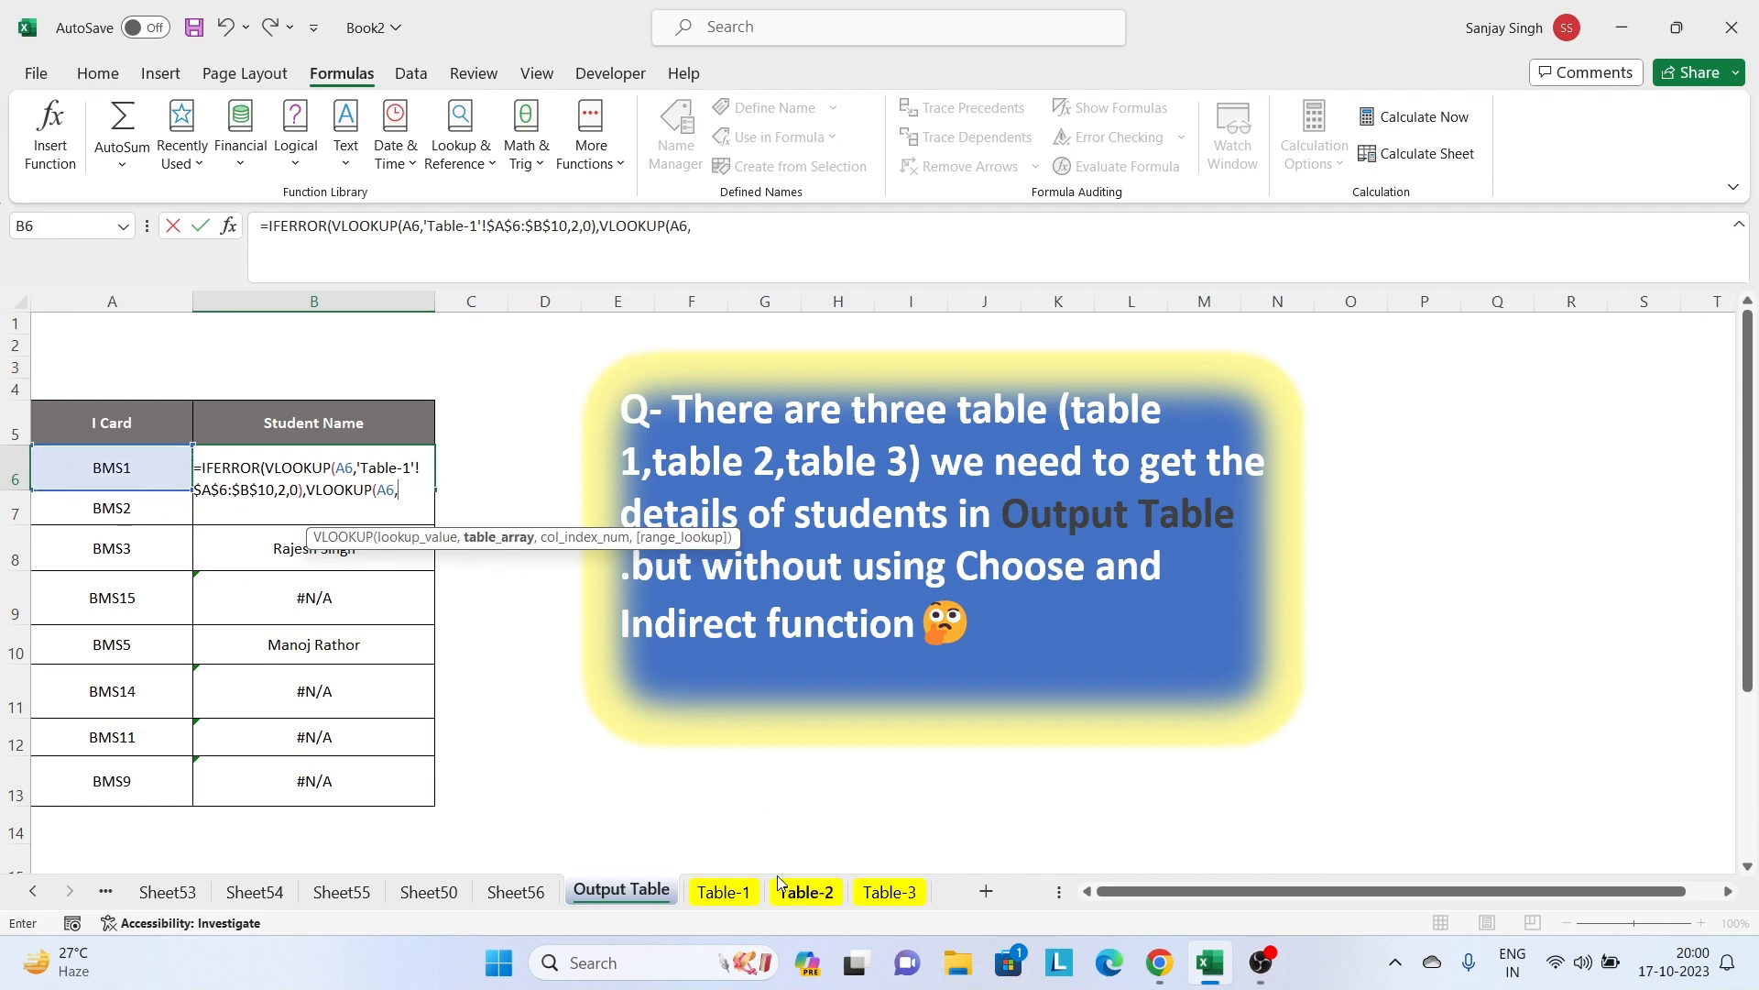
click(805, 893)
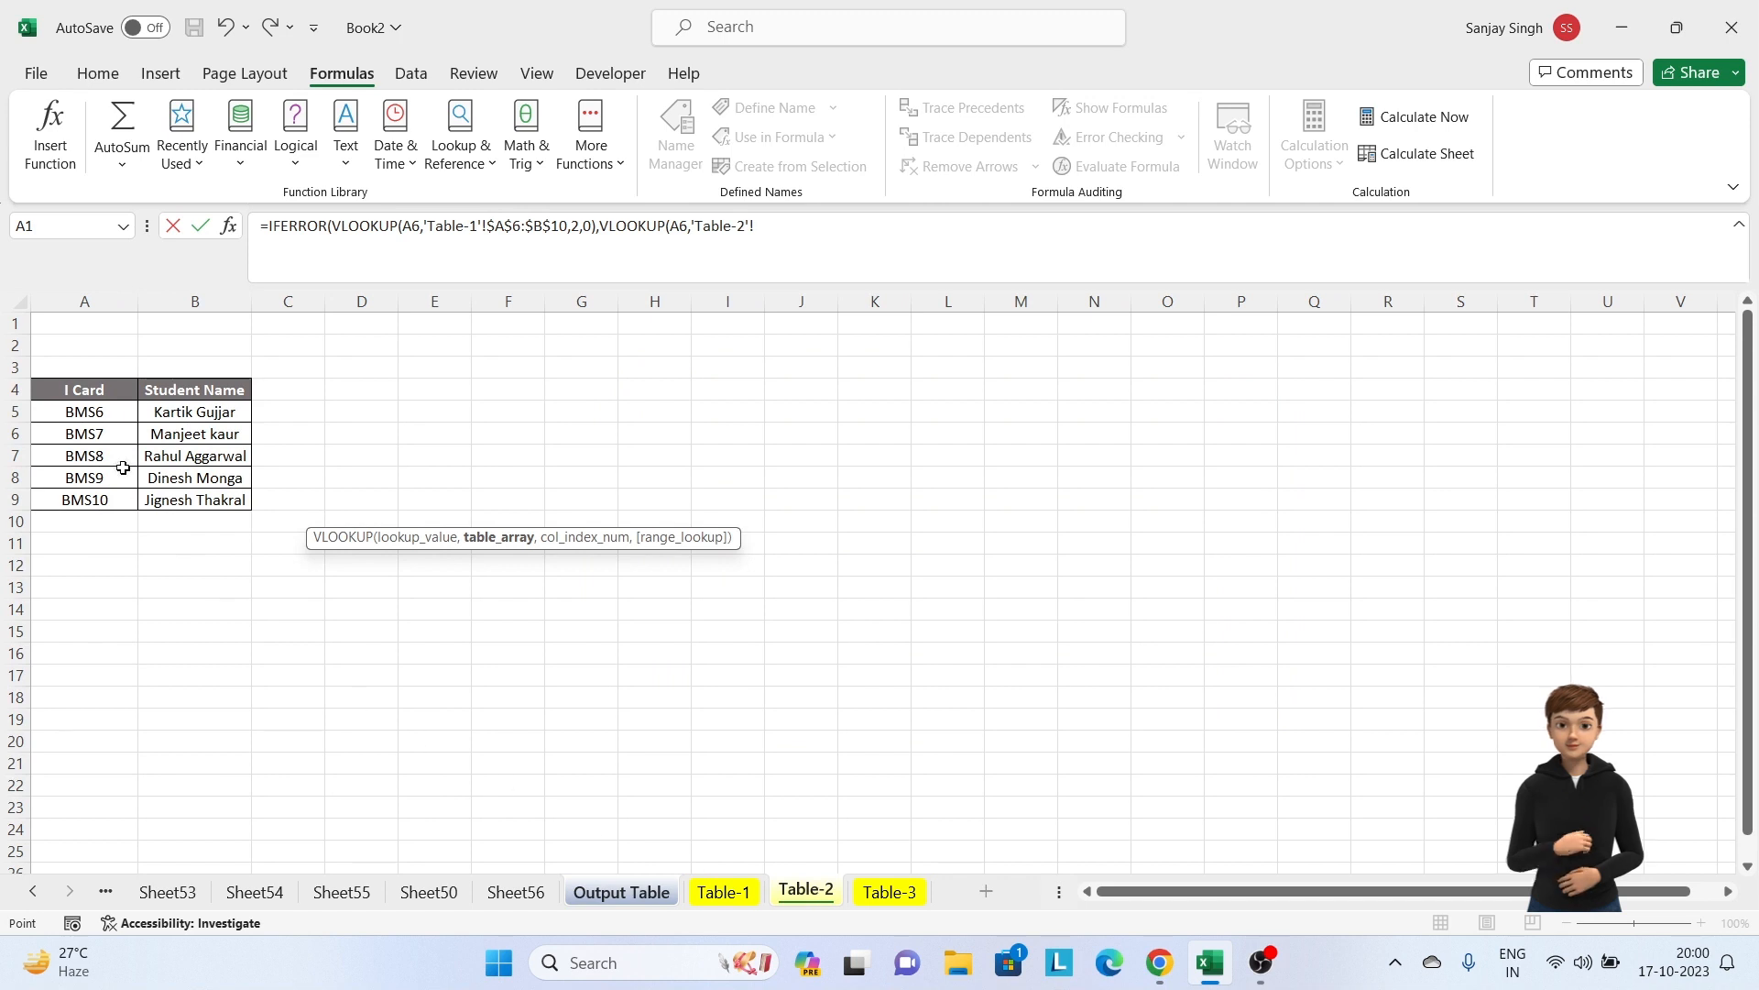
drag(92, 404, 213, 498)
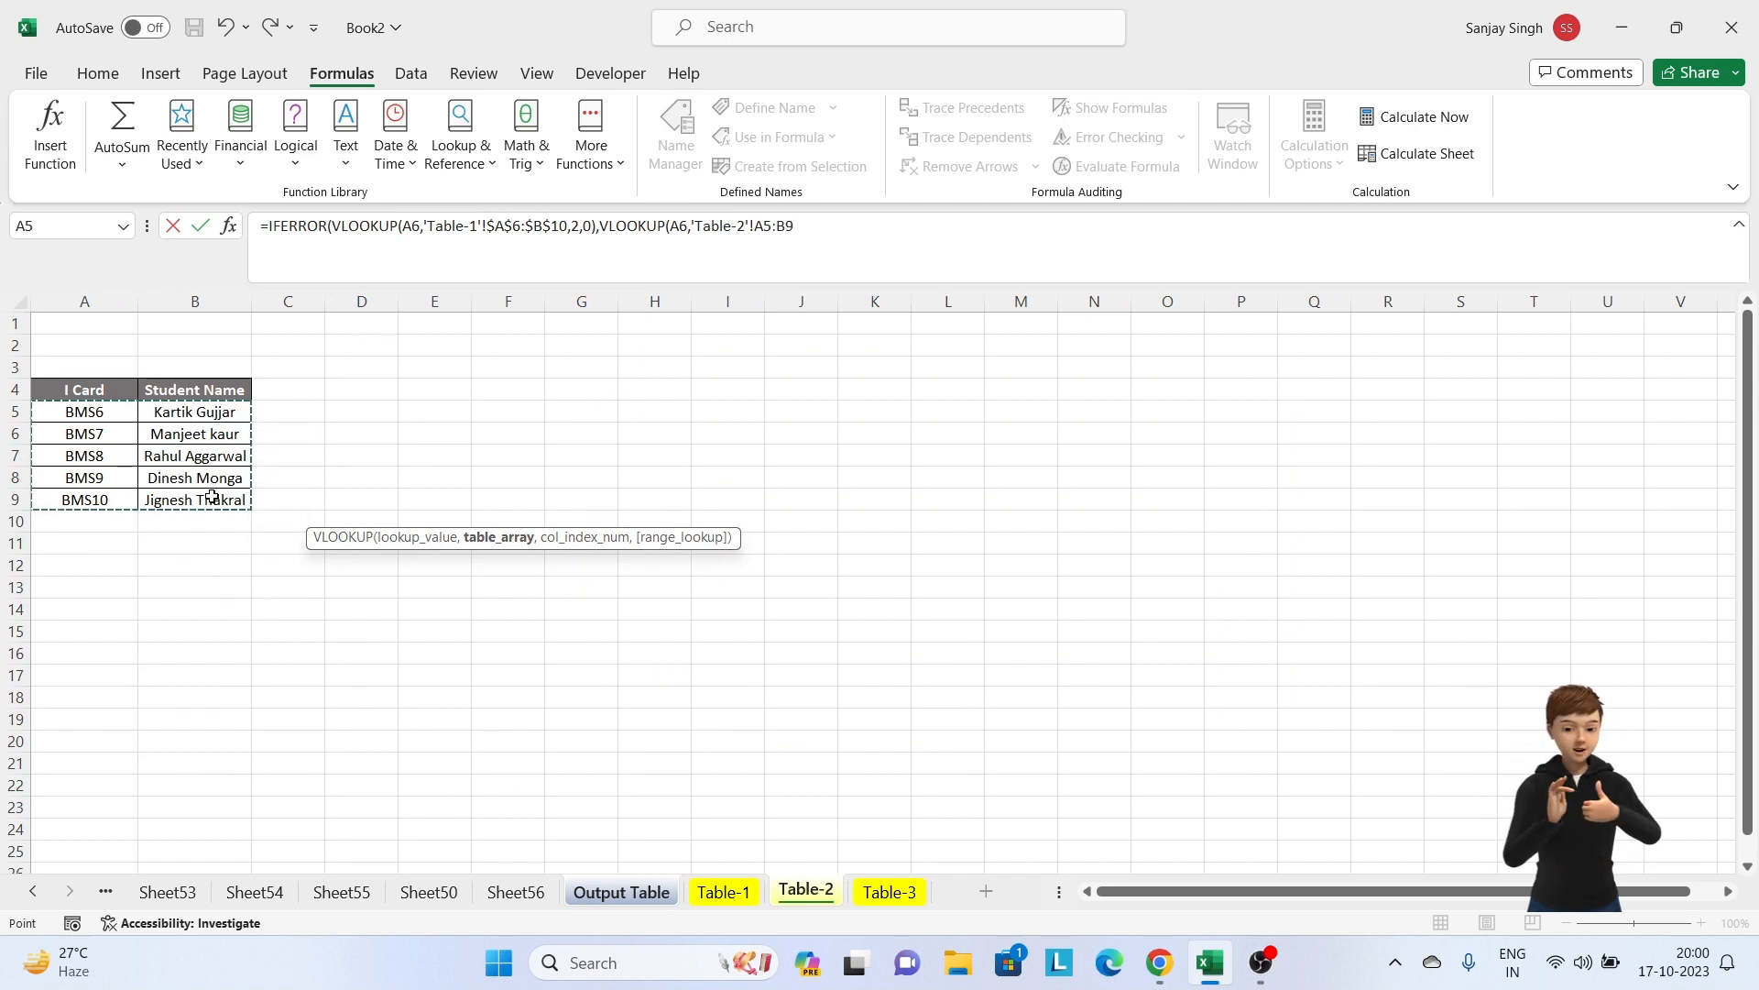
text(,)
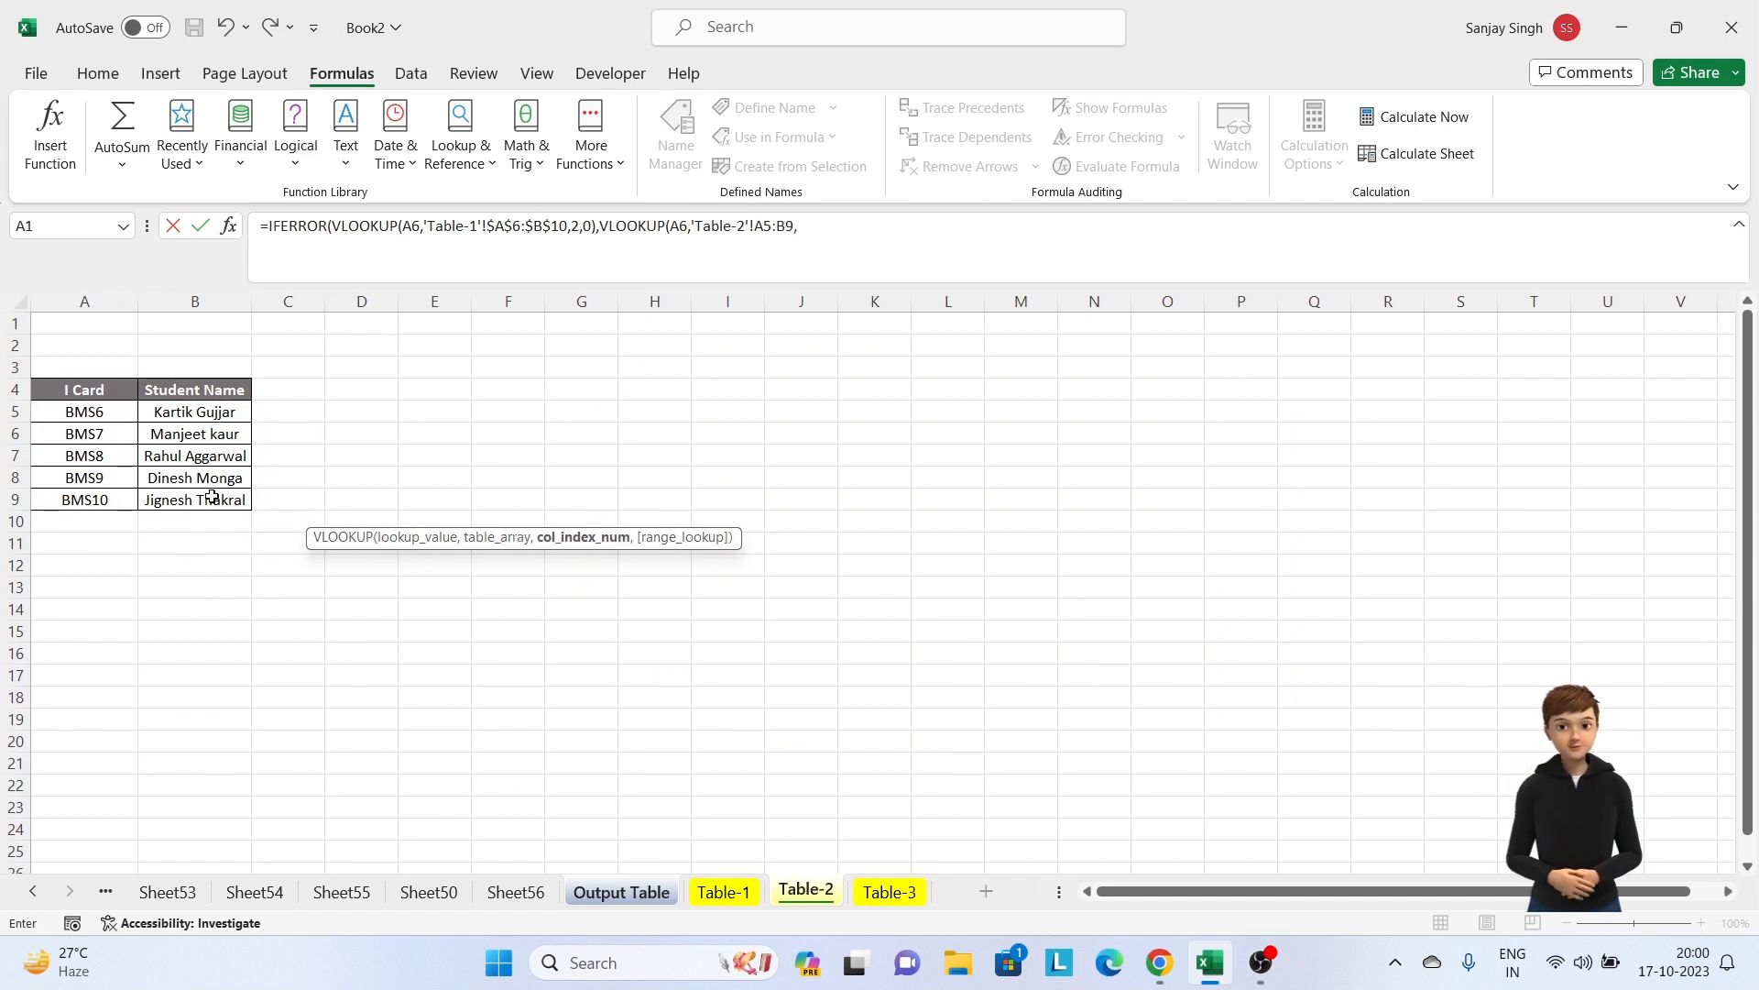
text(2)
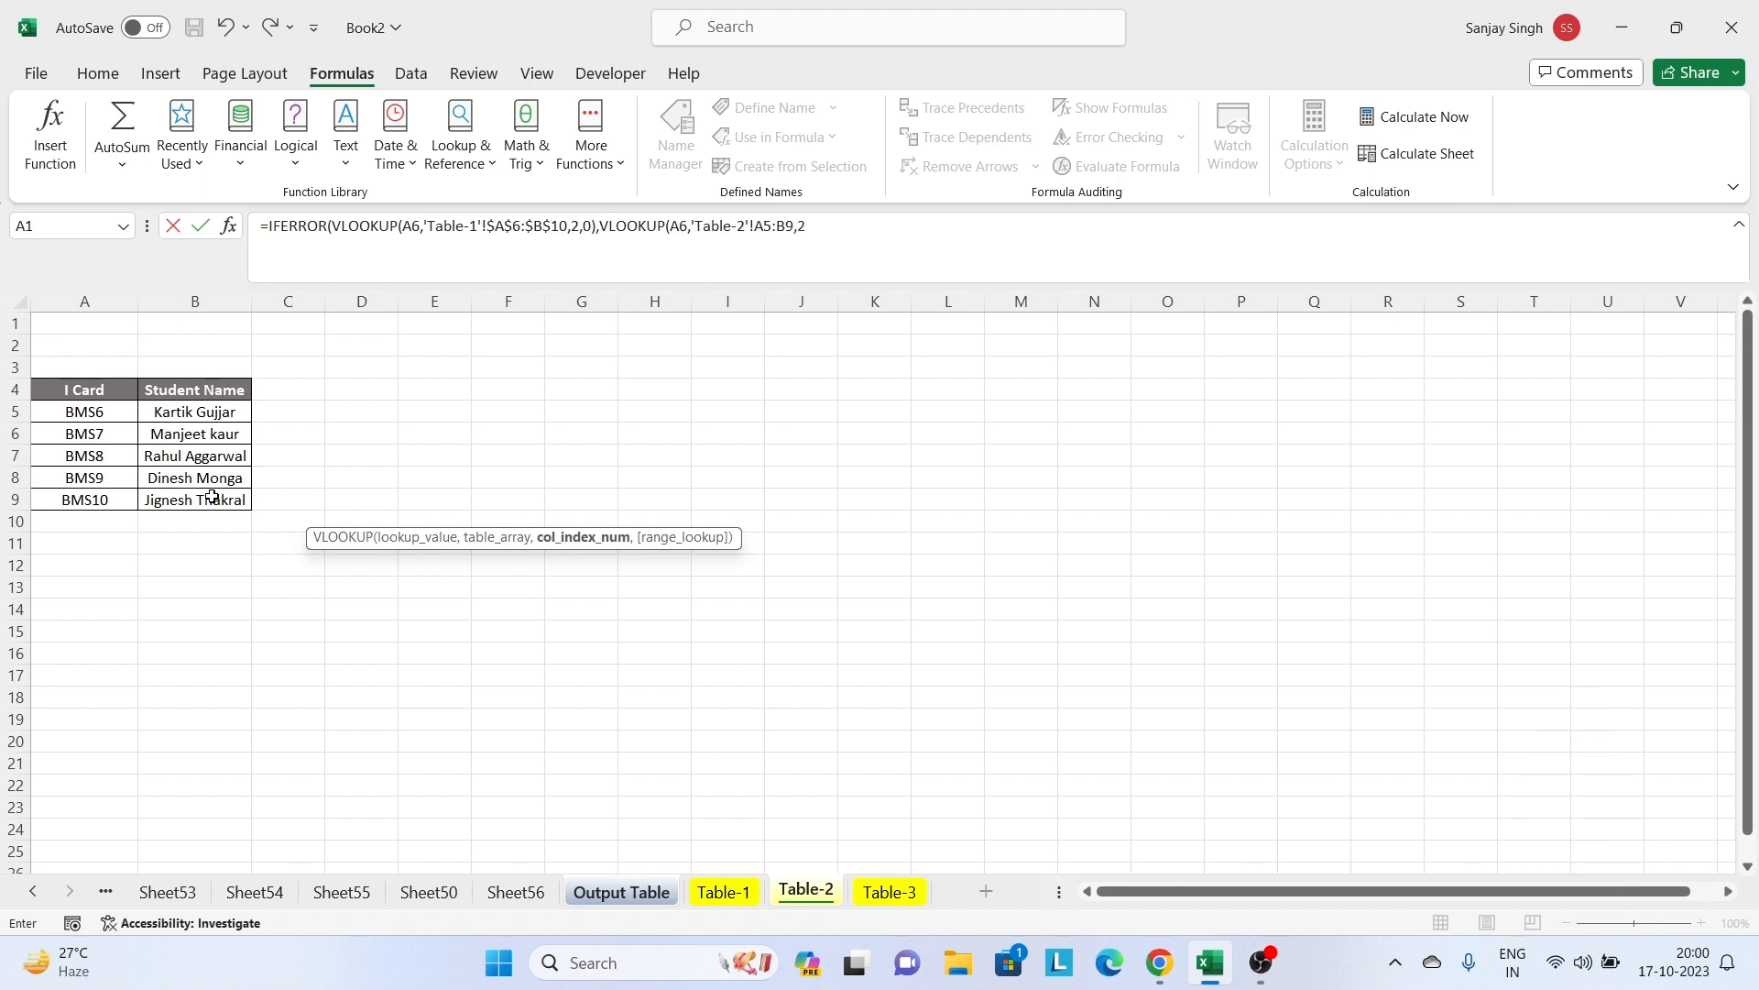
text(,)
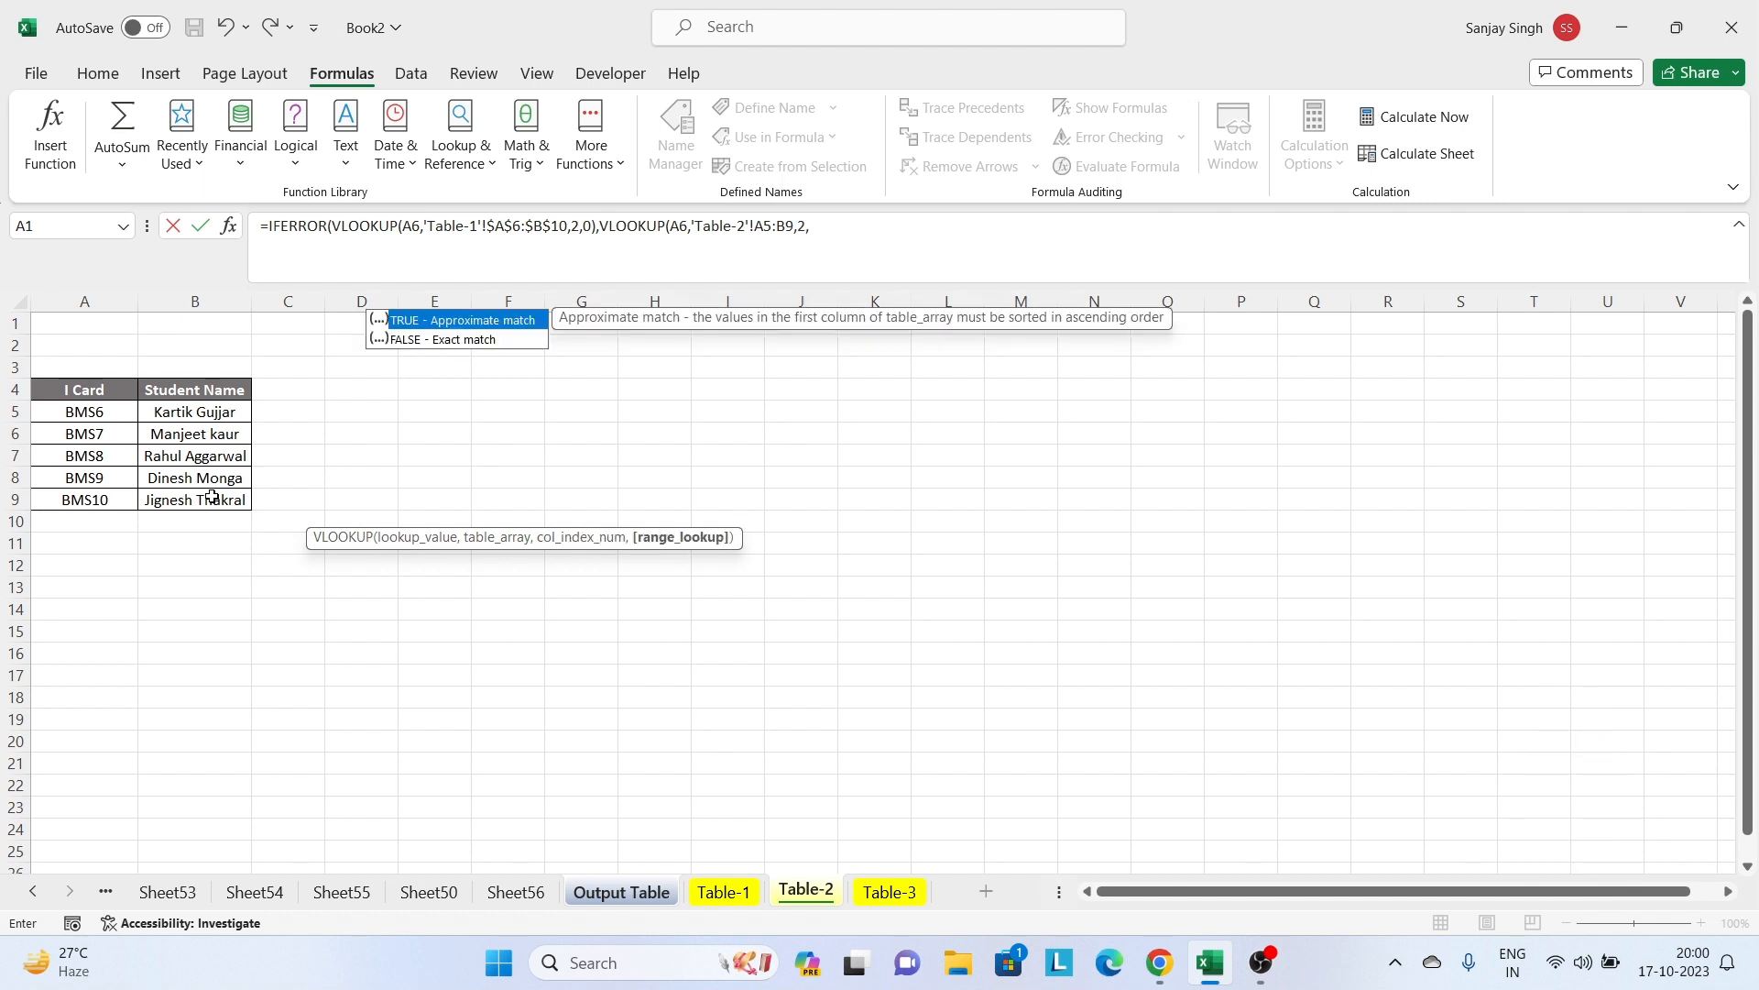
text(0))
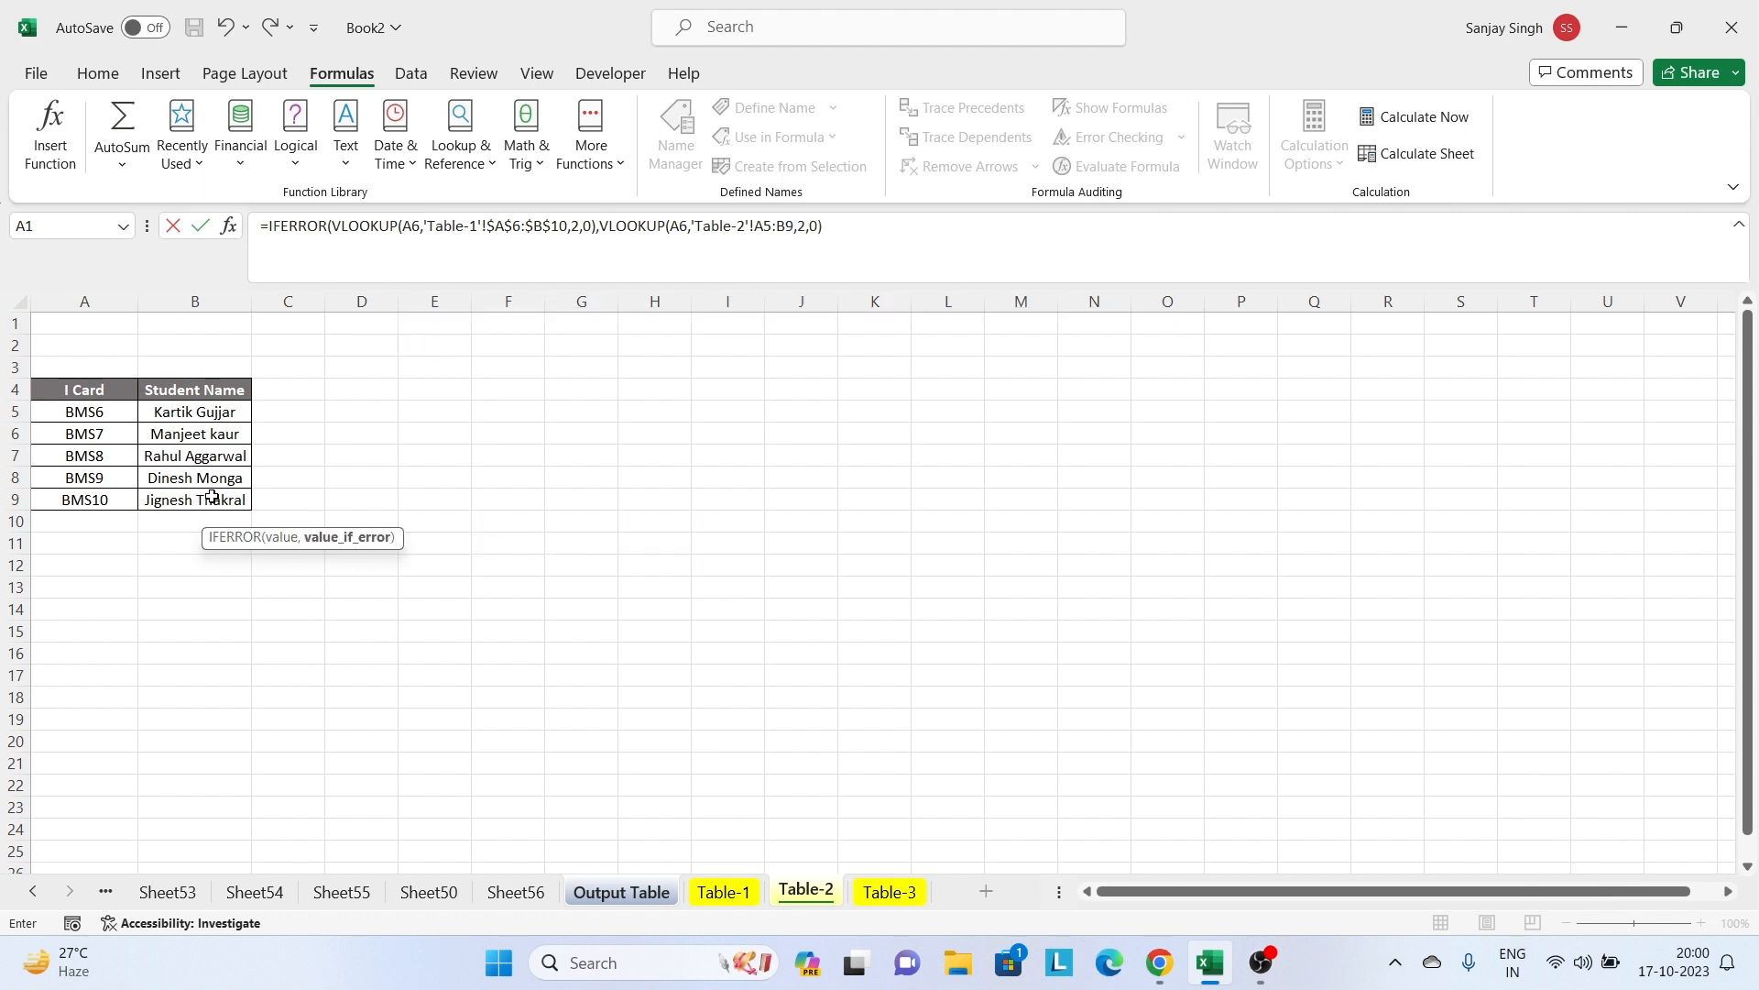
text())
key(Return)
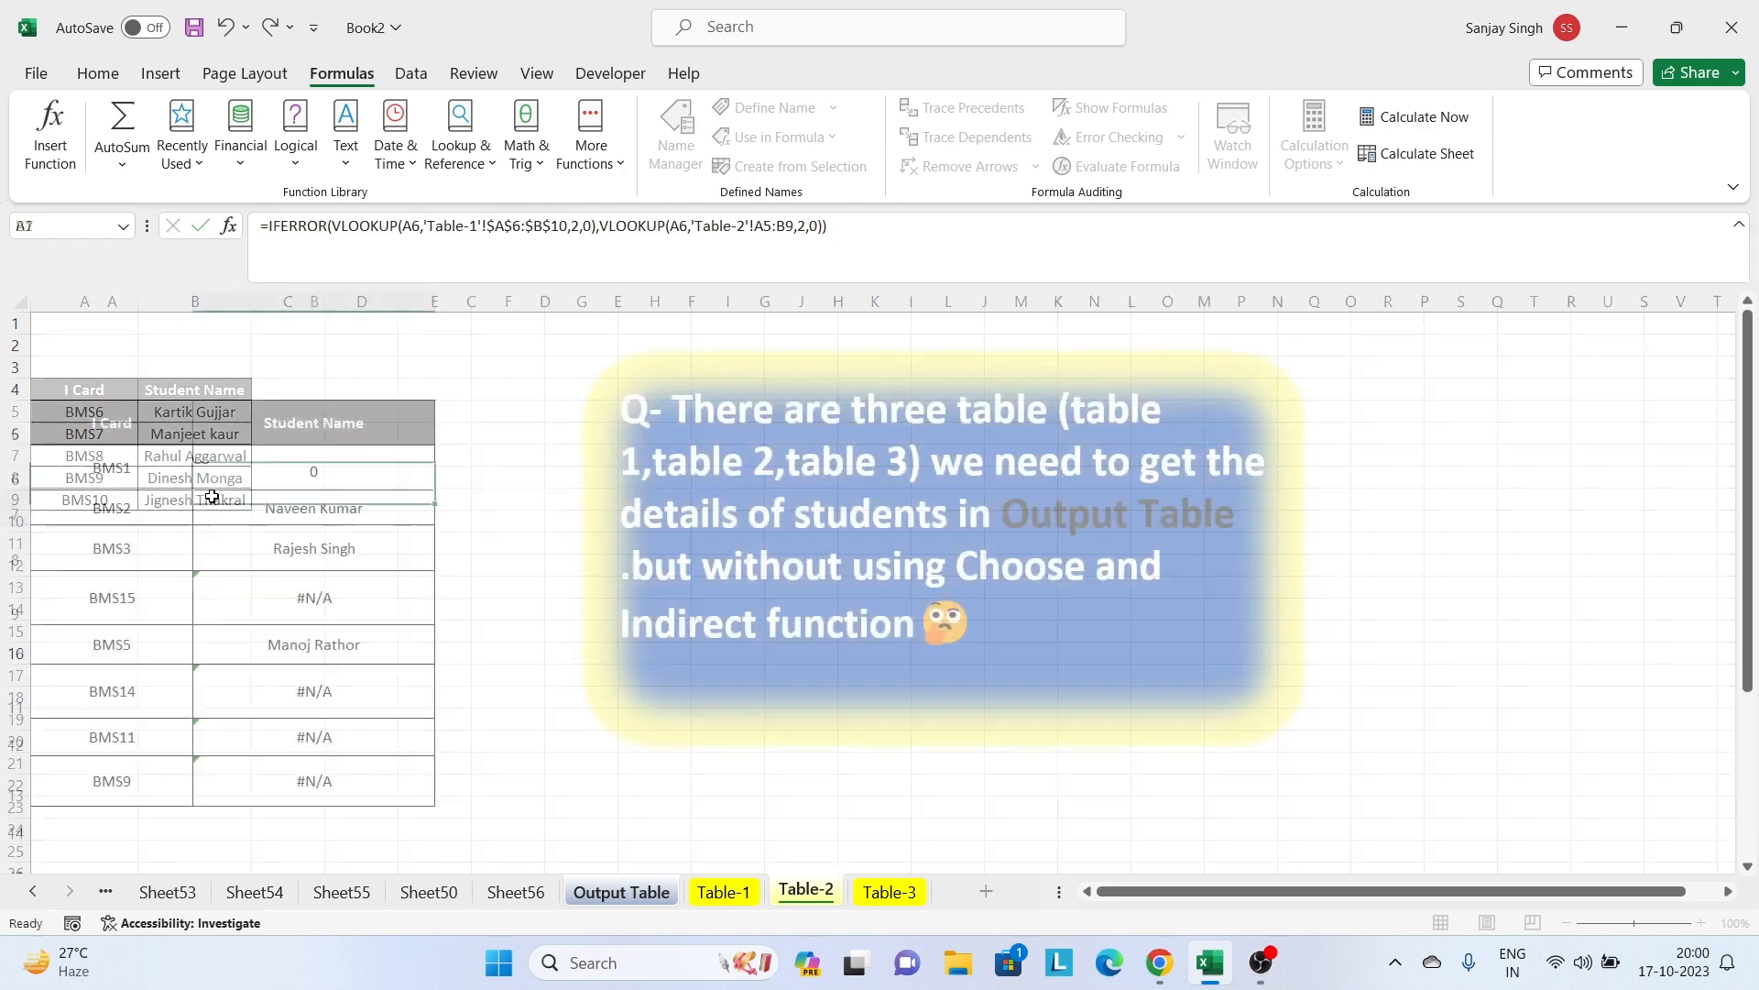
- Make the Table-2 range in B6's formula absolute as $A$5:$B$9
click(307, 466)
double_click(307, 466)
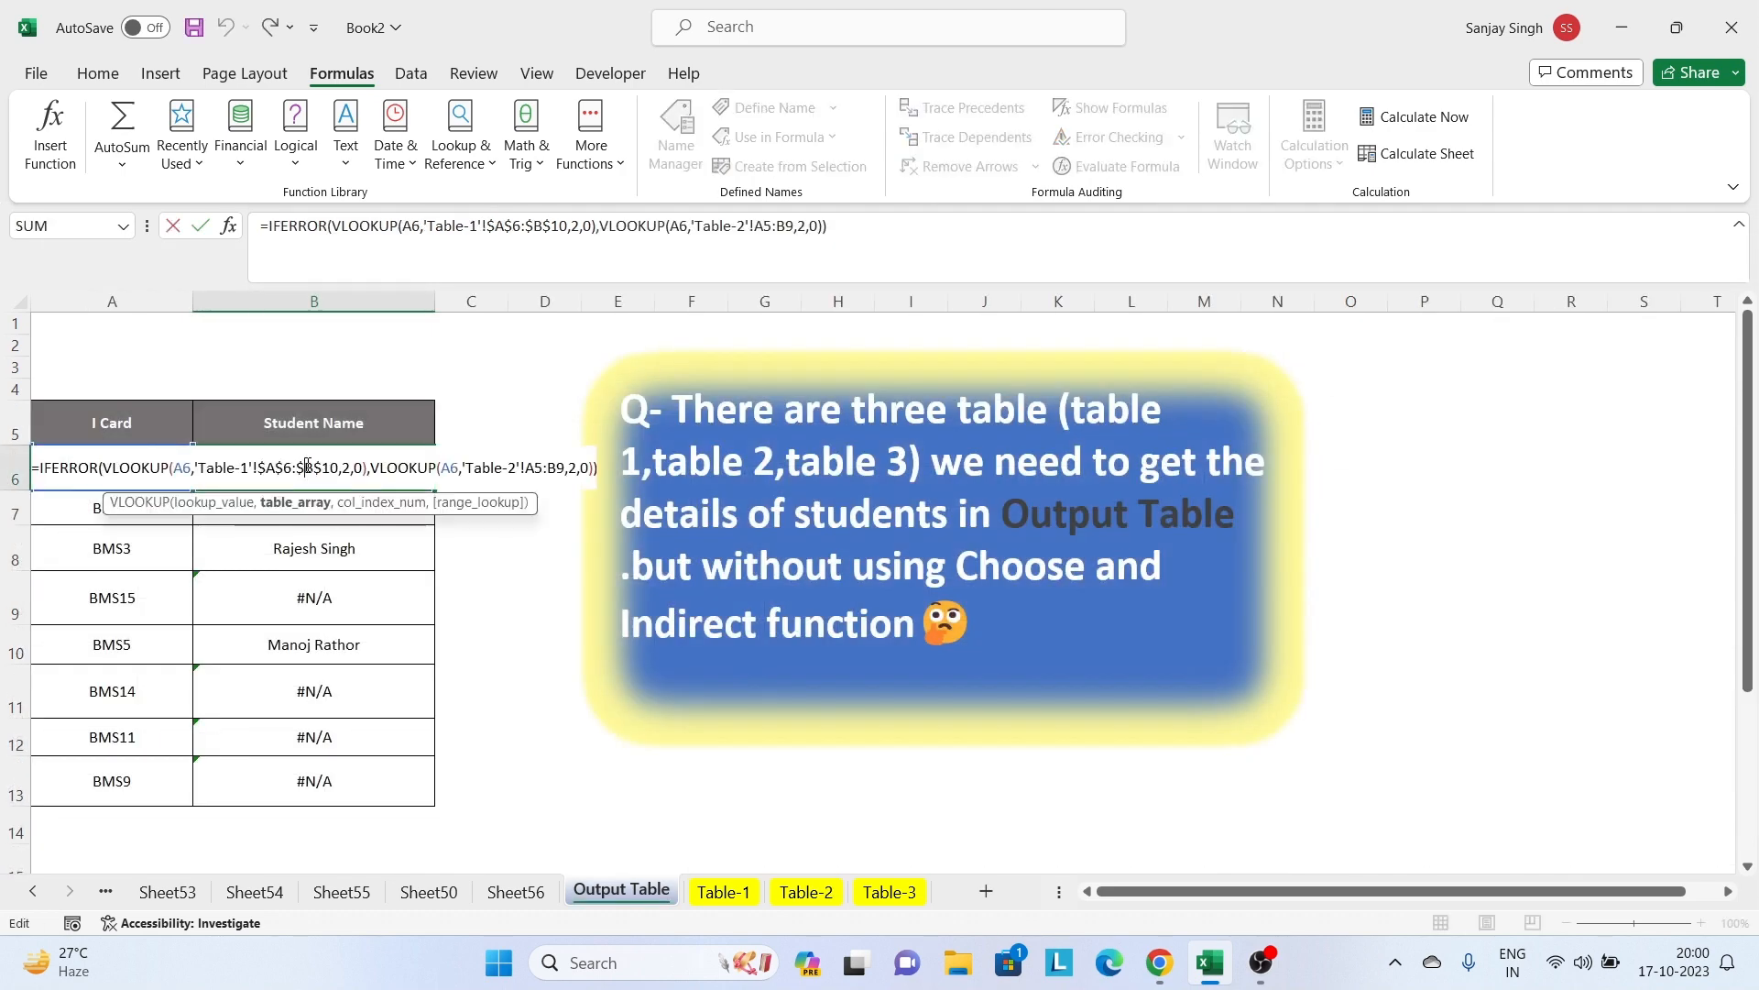
click(538, 465)
key(F4)
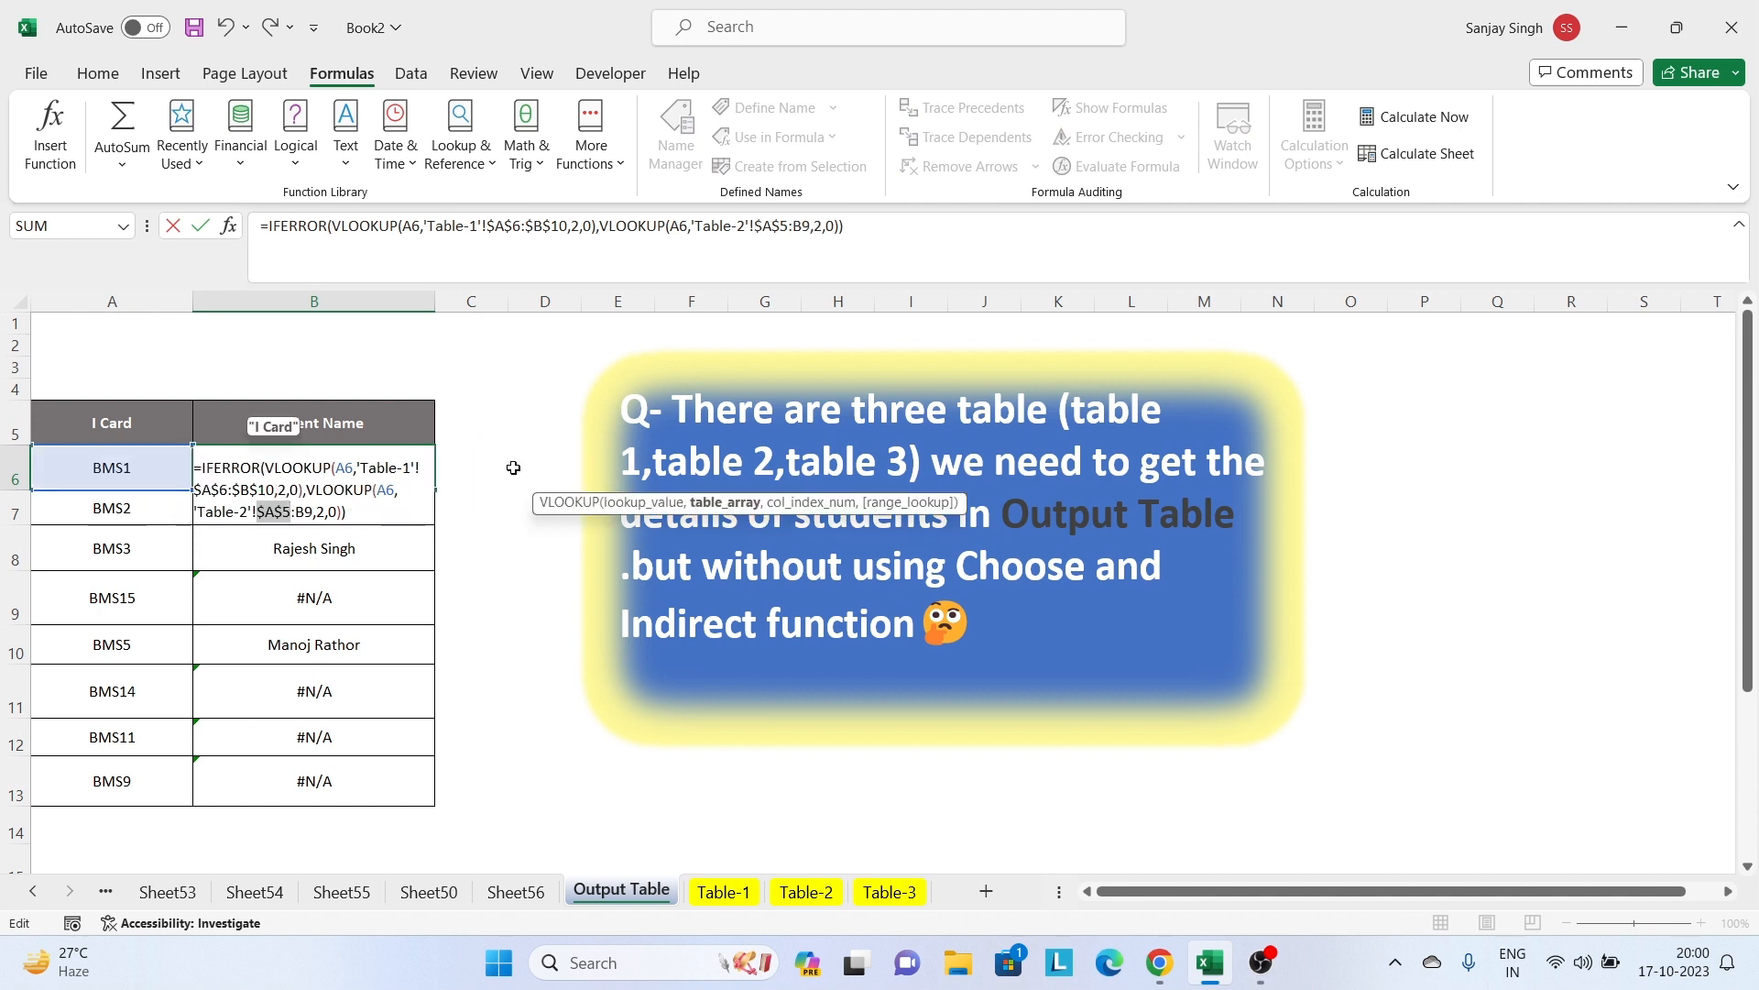
click(307, 513)
key(F4)
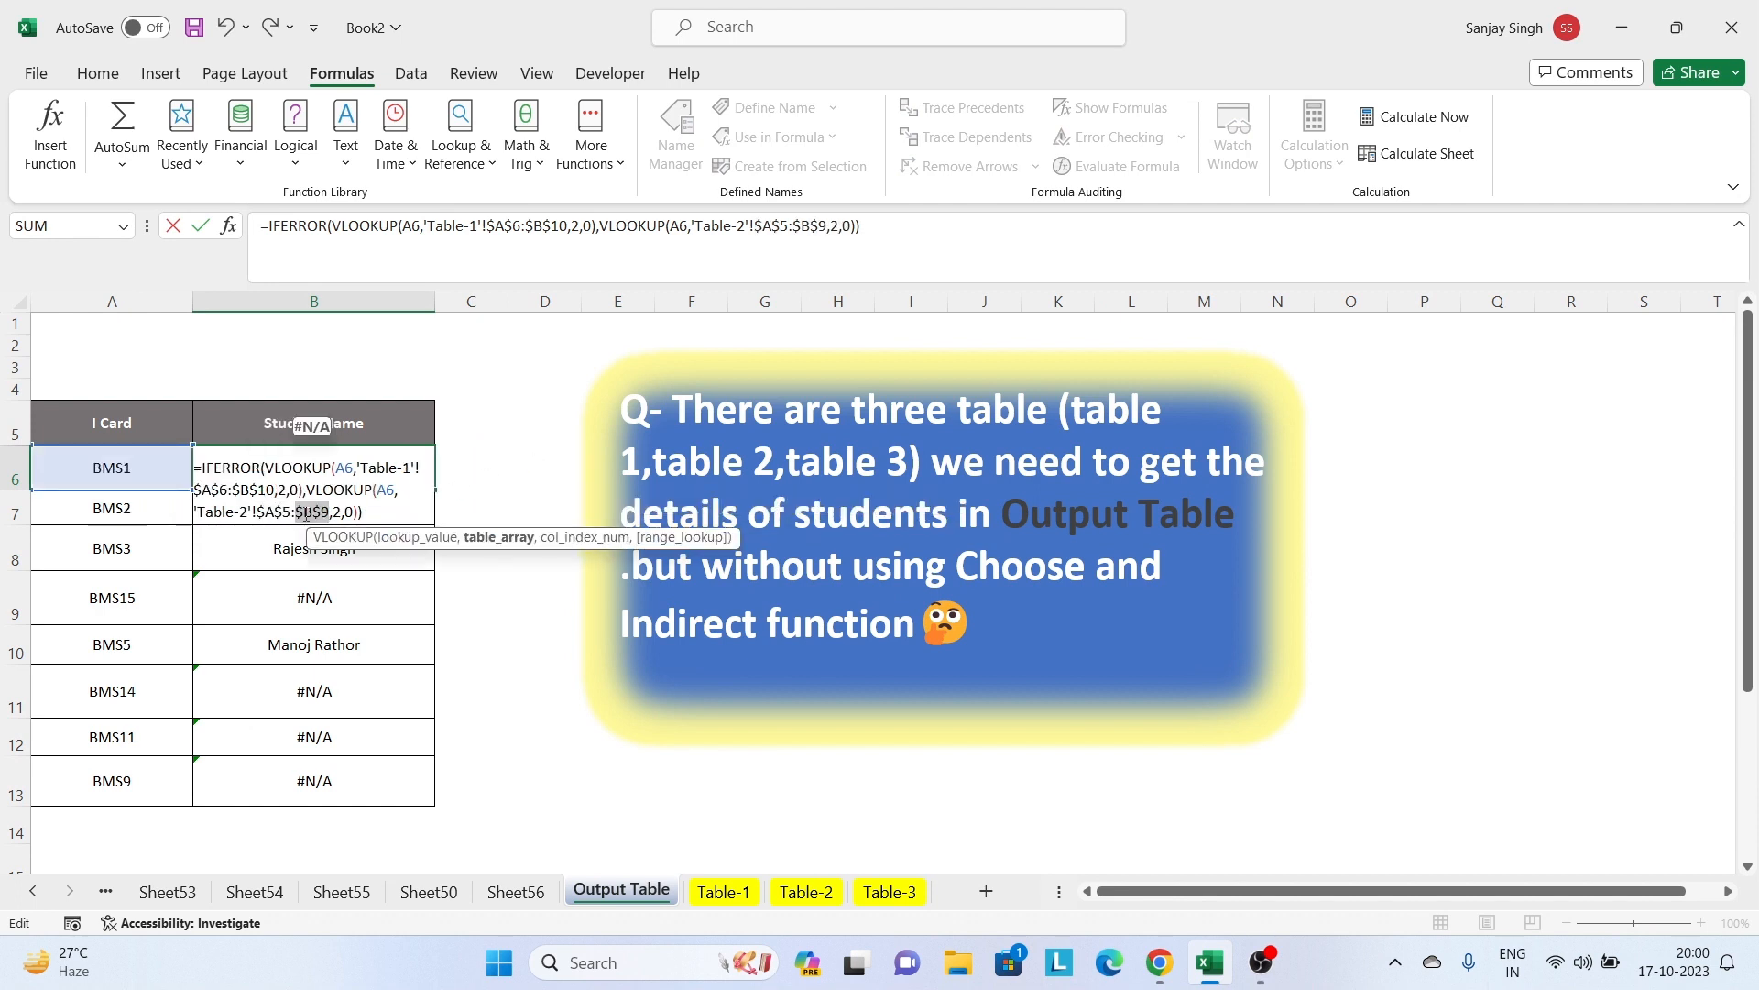
key(Return)
- Fill the two-table IFERROR formula from B6 down through B13, and check the entries on the Table-2 sheet
drag(307, 467, 305, 513)
key(shift+Down)
key(shift+Down)
key(shift+Down)
key(shift+Down)
key(shift+Down)
key(shift+Down)
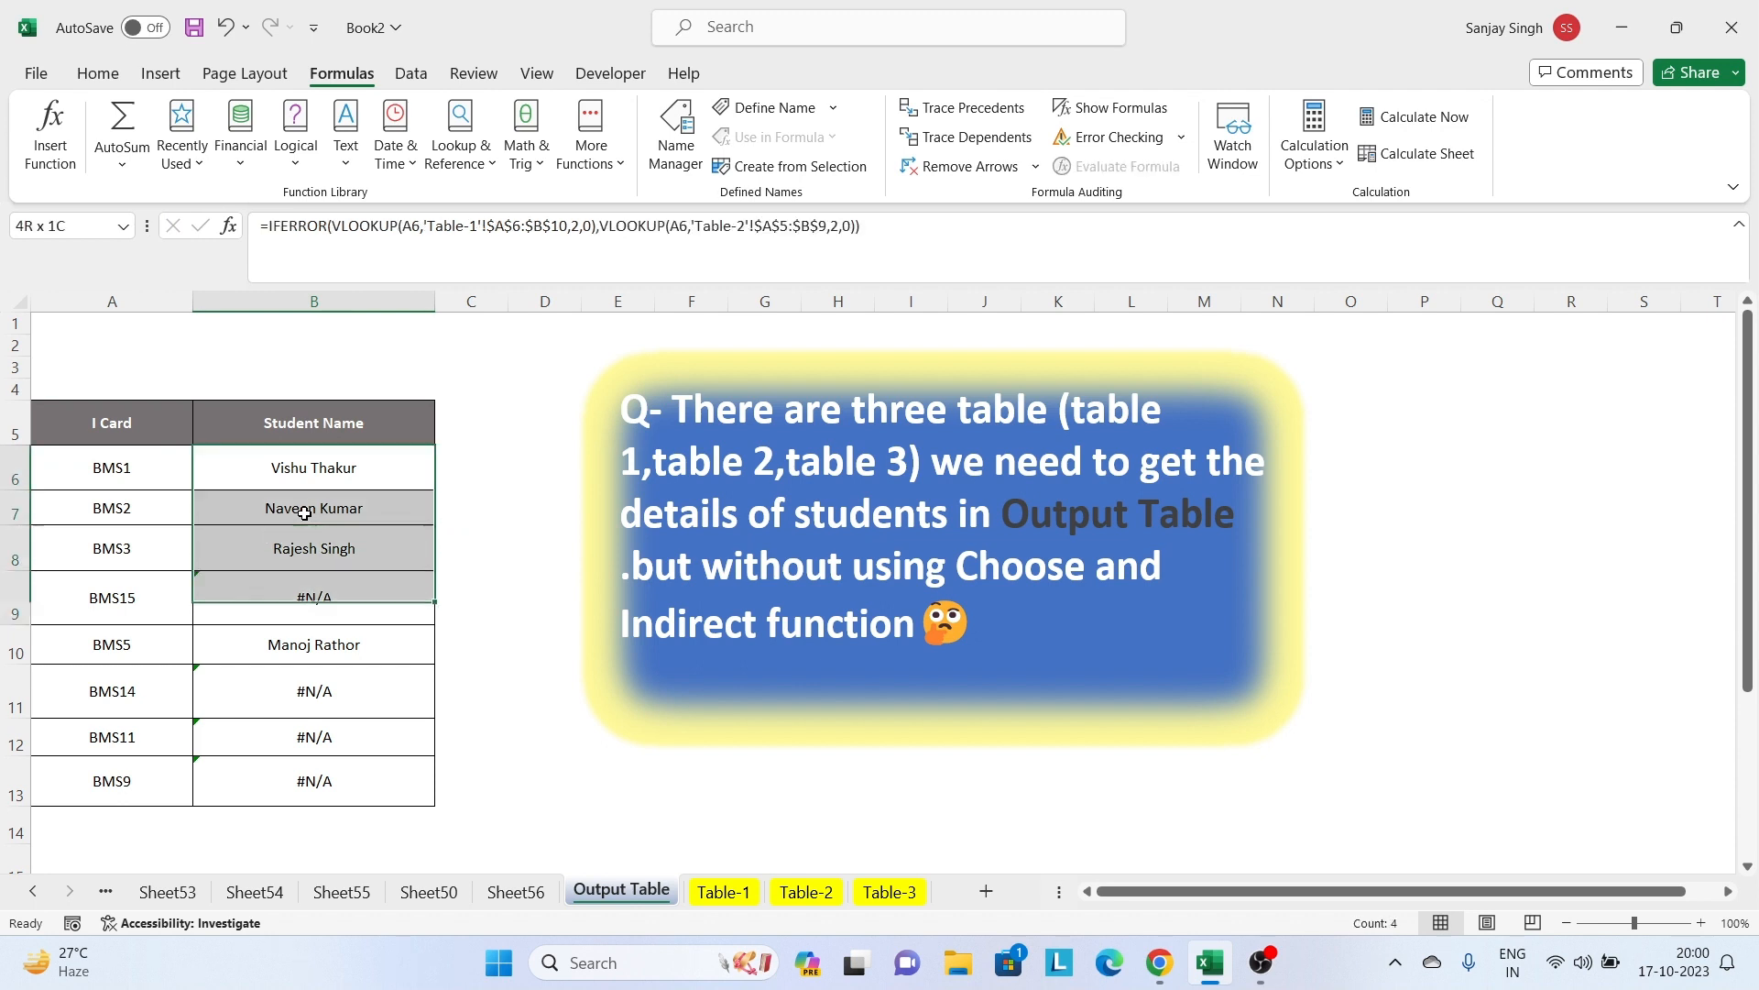
key(ctrl+d)
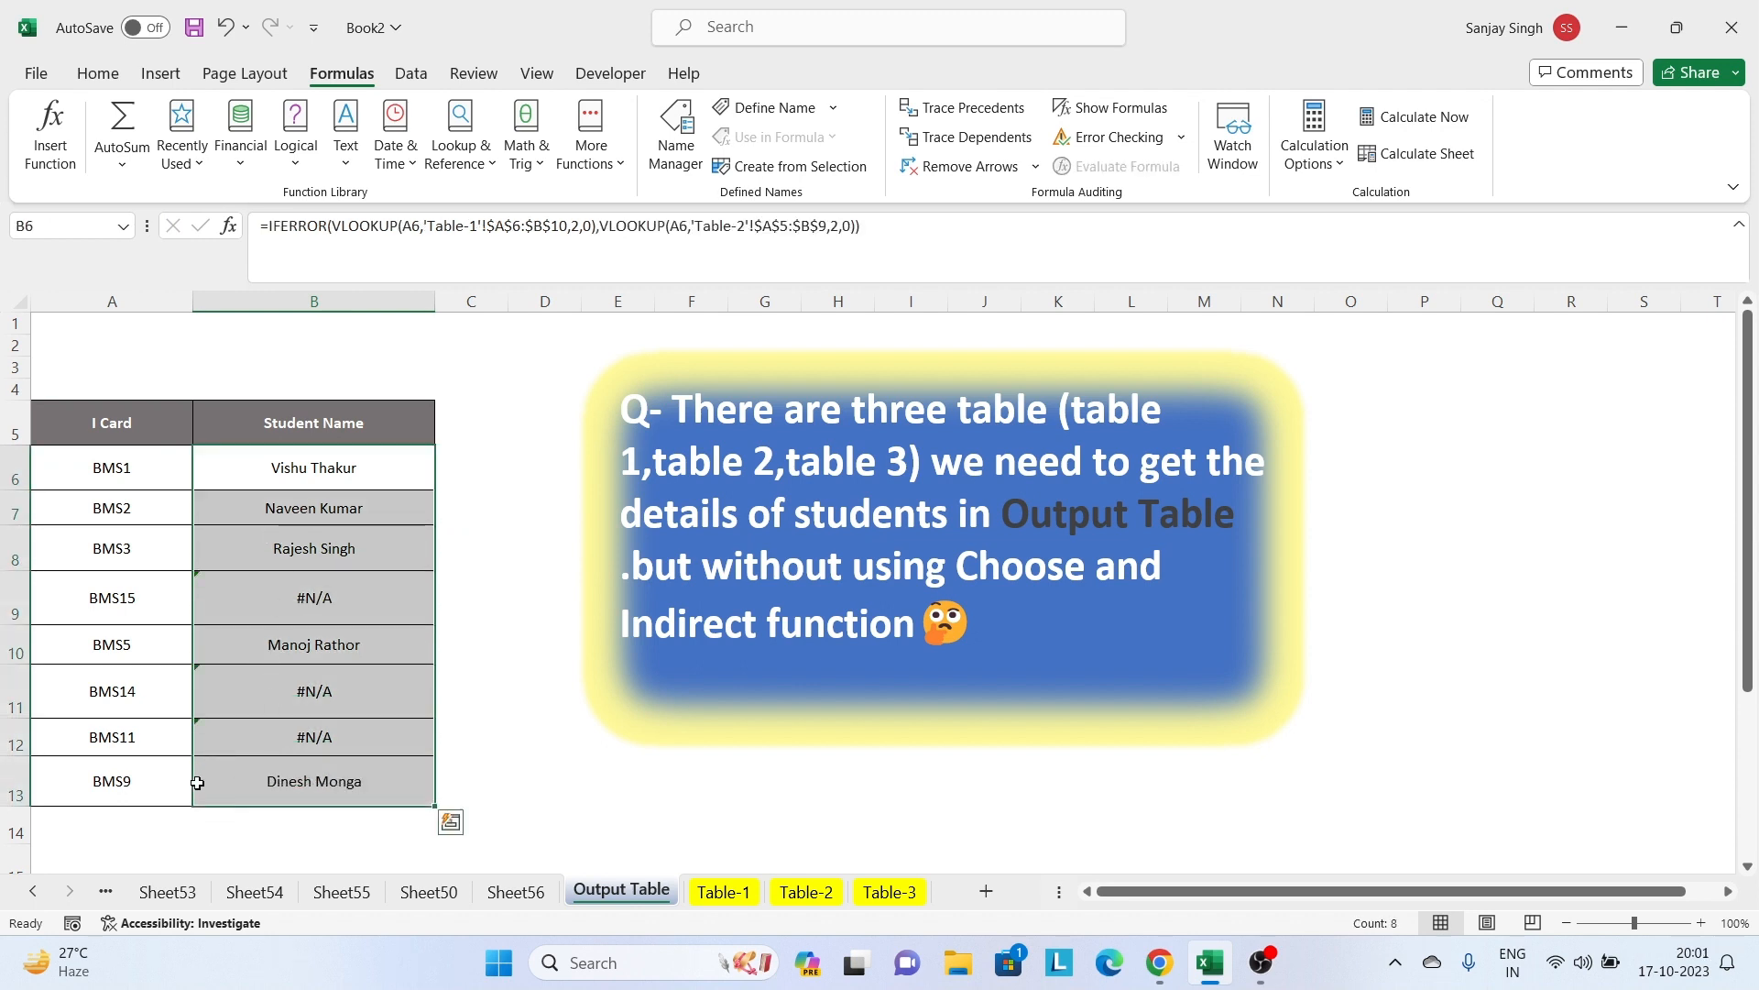
click(785, 892)
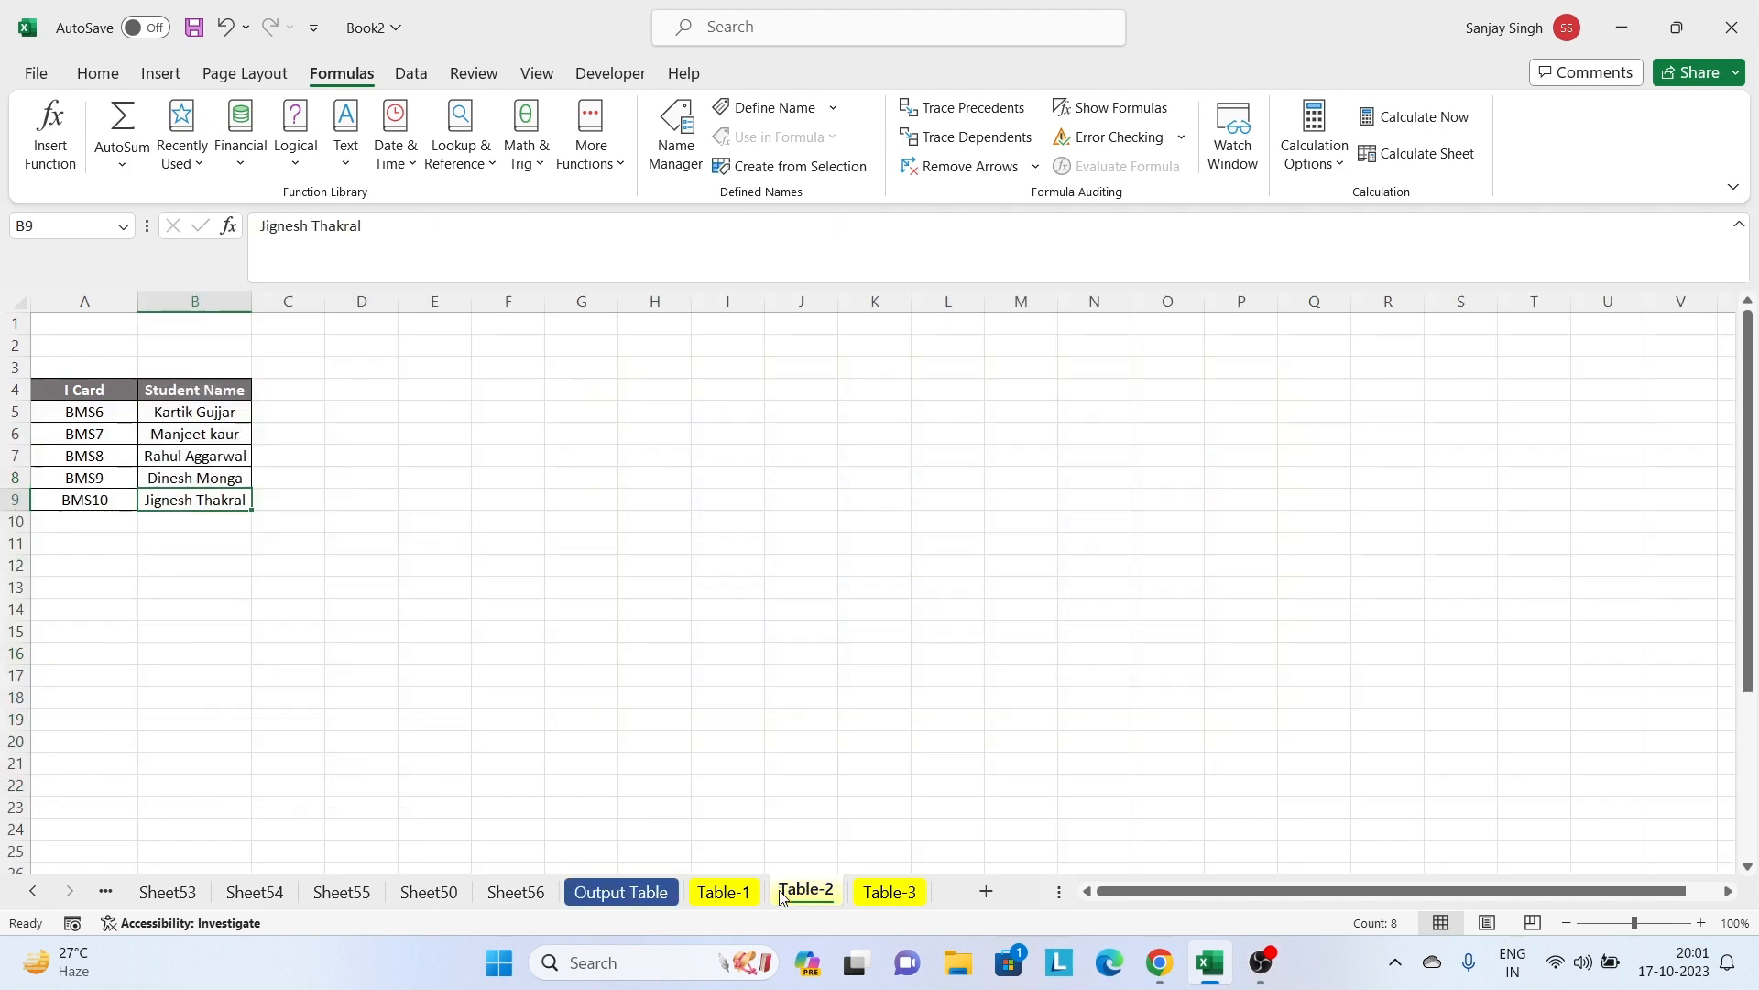
click(620, 893)
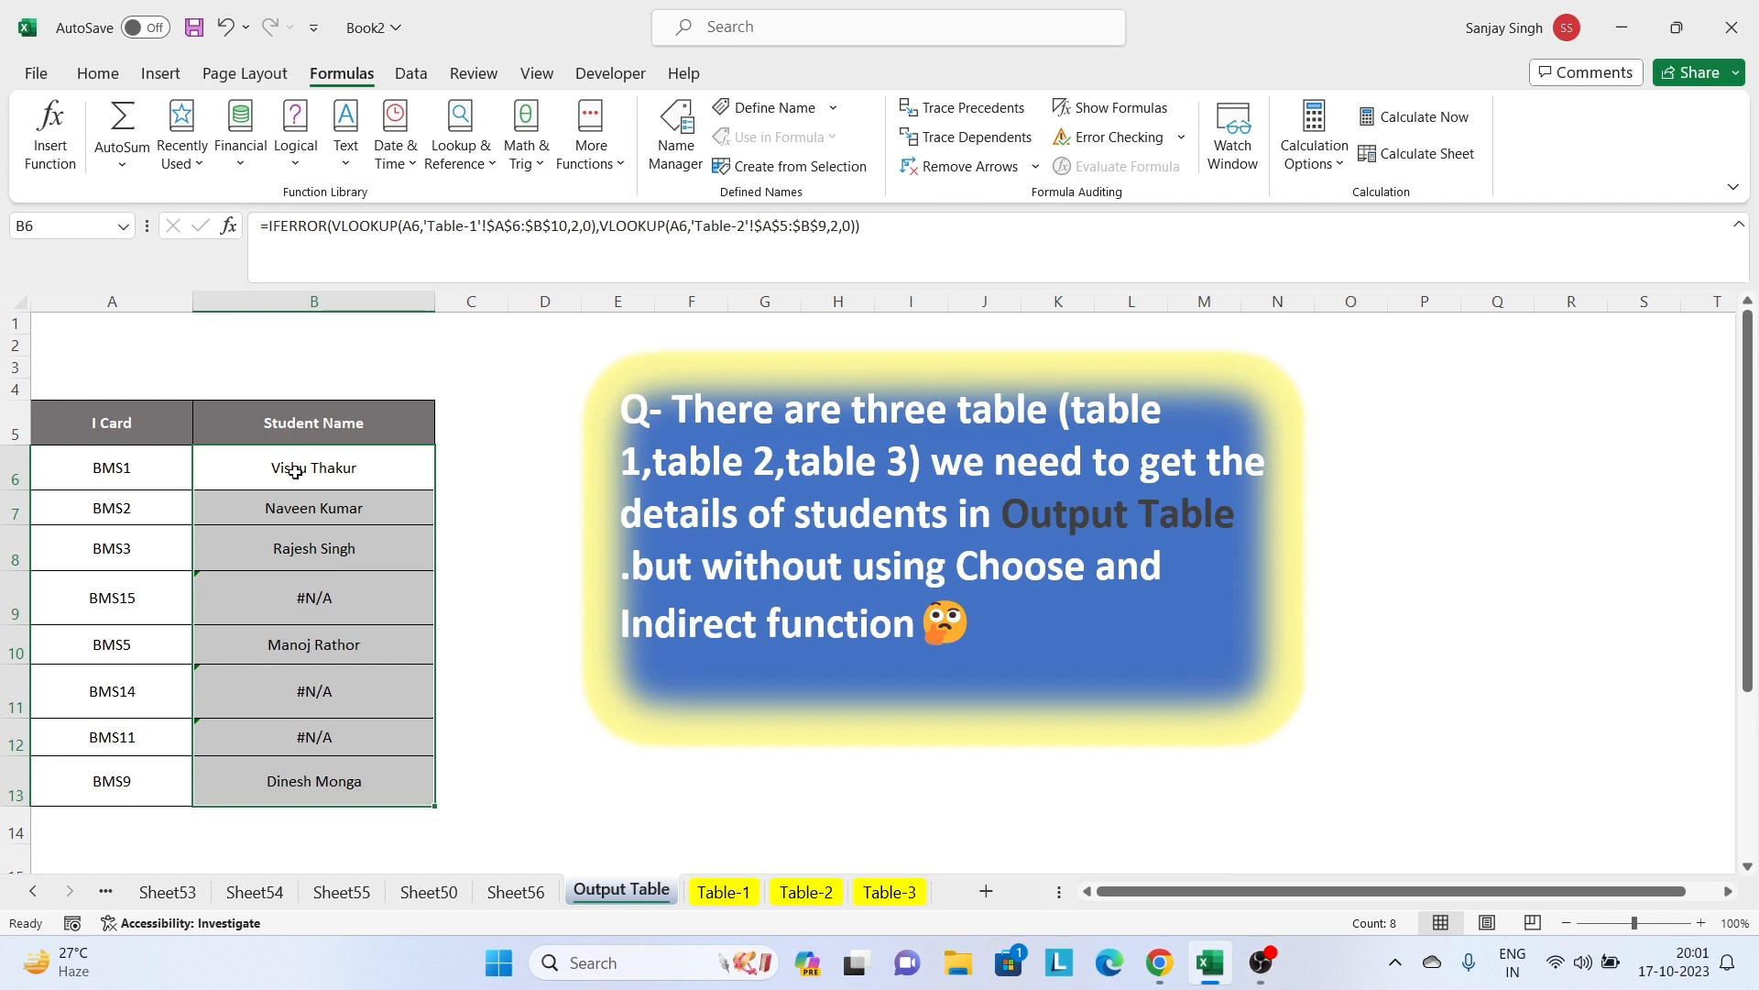
- Edit the formula in B6 to nest the Table-2 VLOOKUP inside a second IFERROR as its value argument
double_click(295, 471)
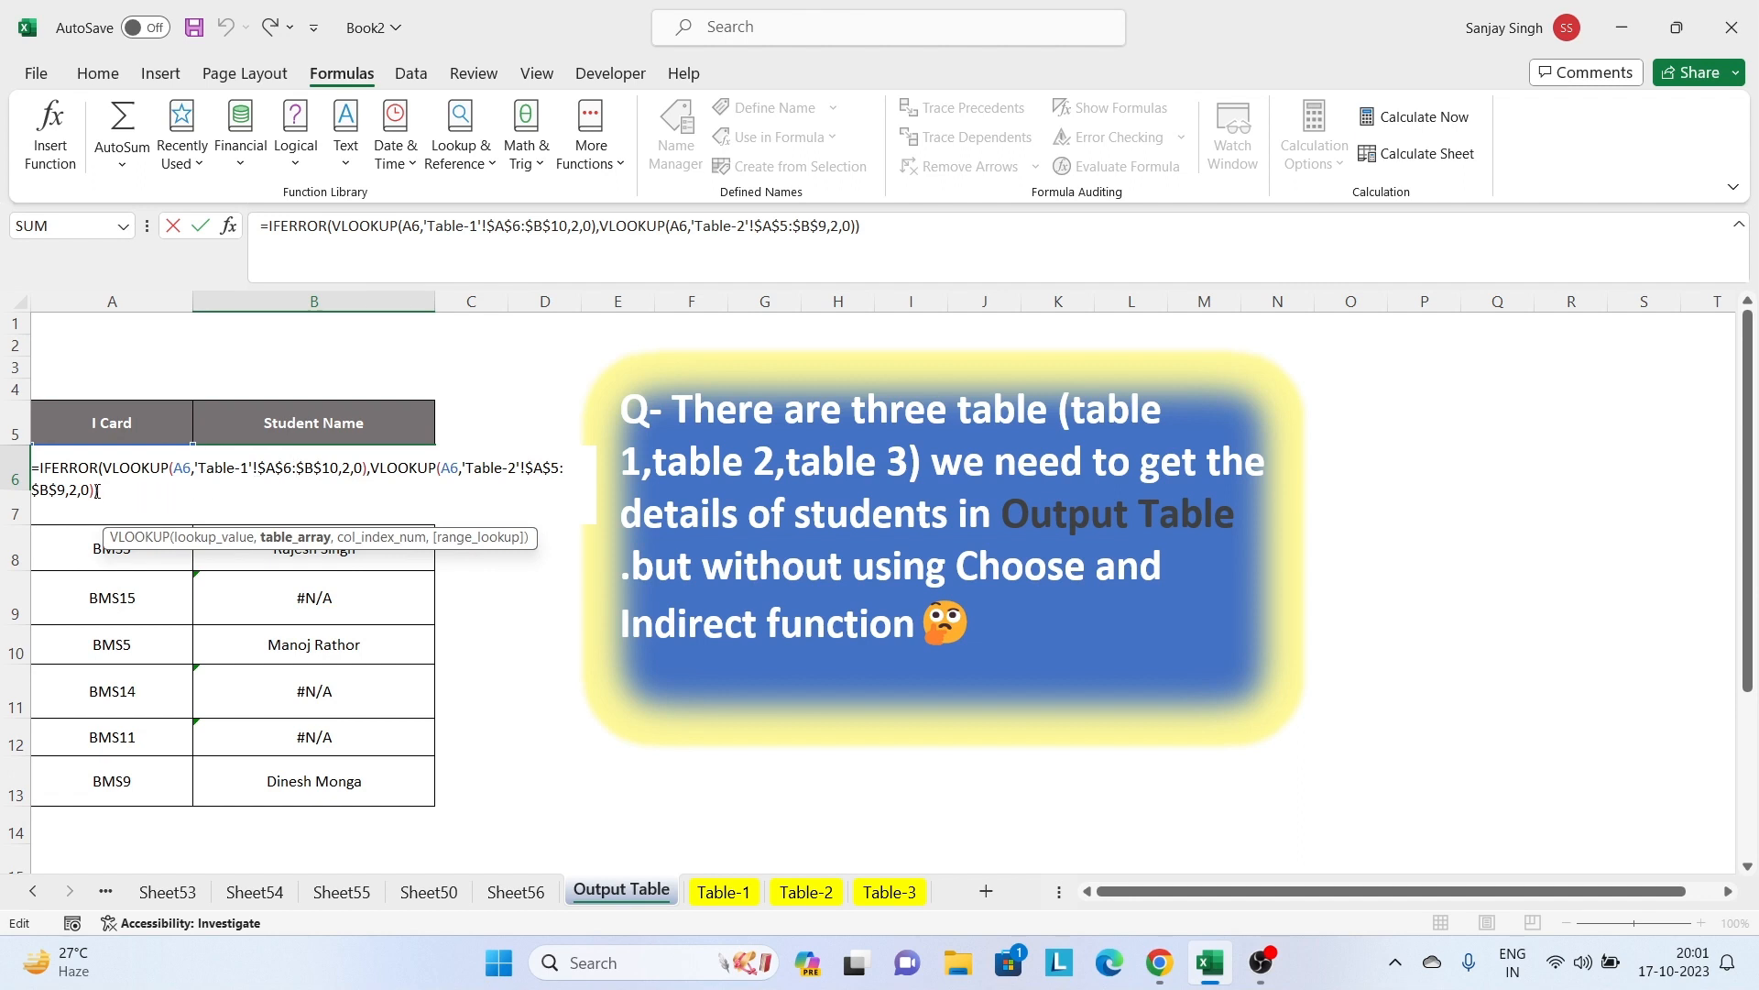
click(373, 471)
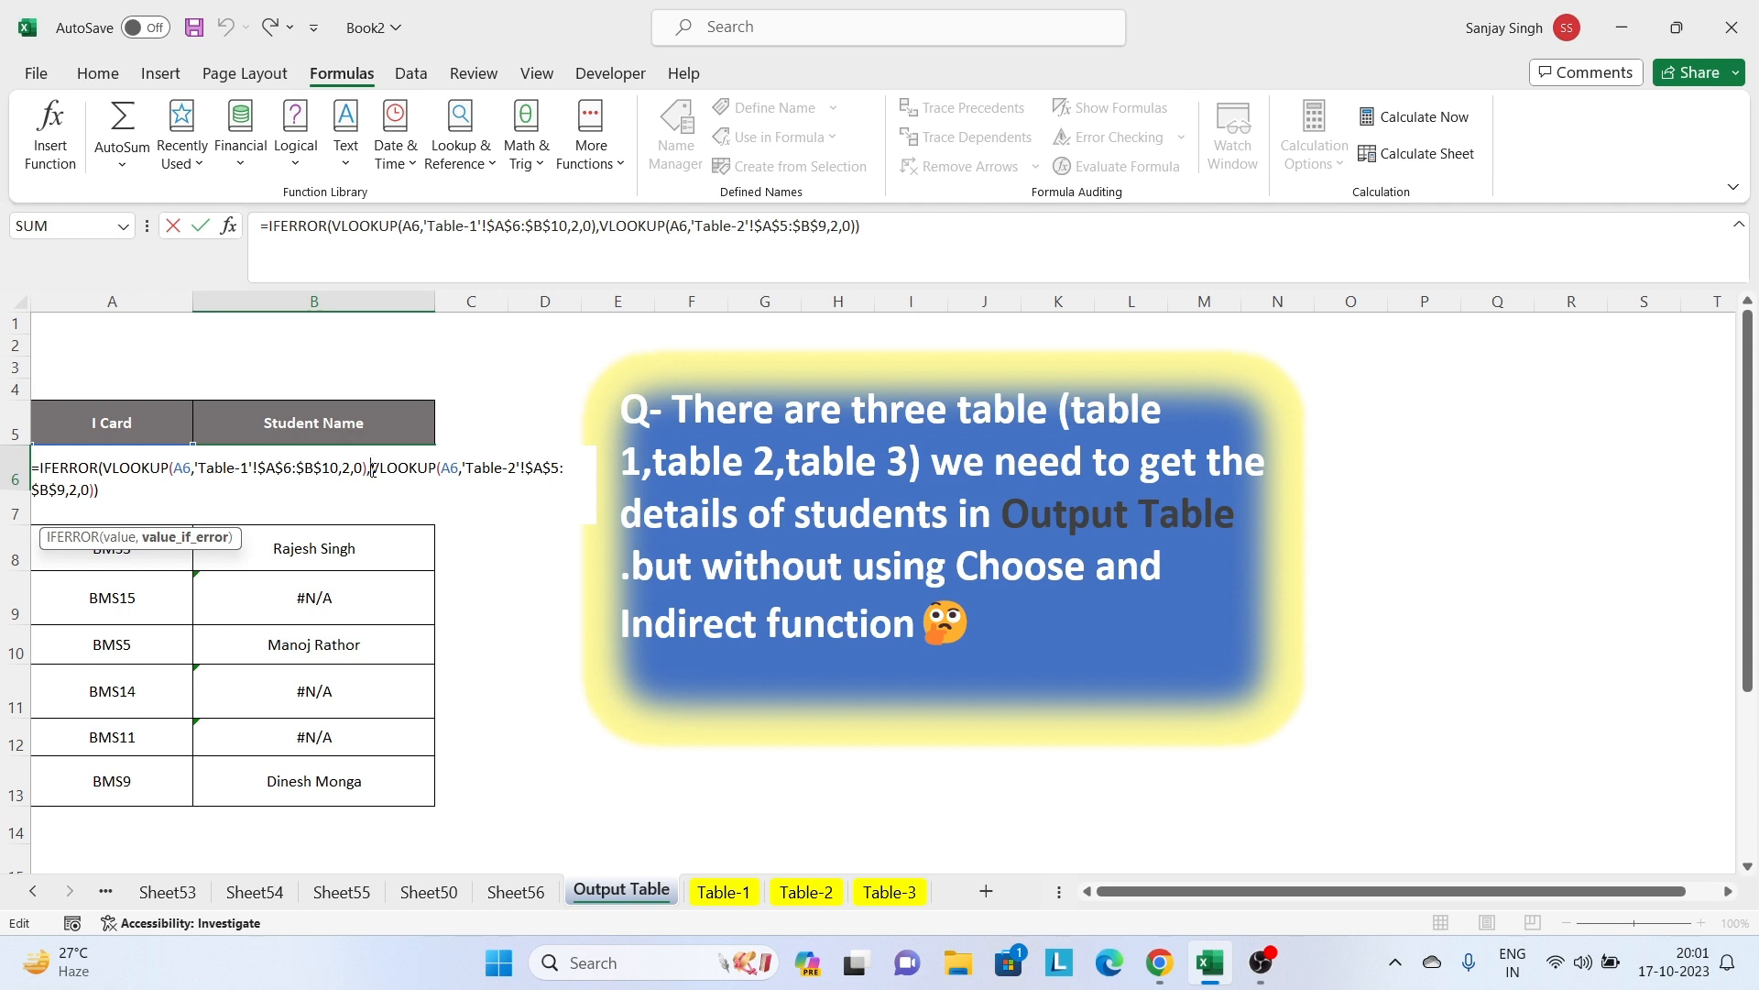
text(IFERROR()
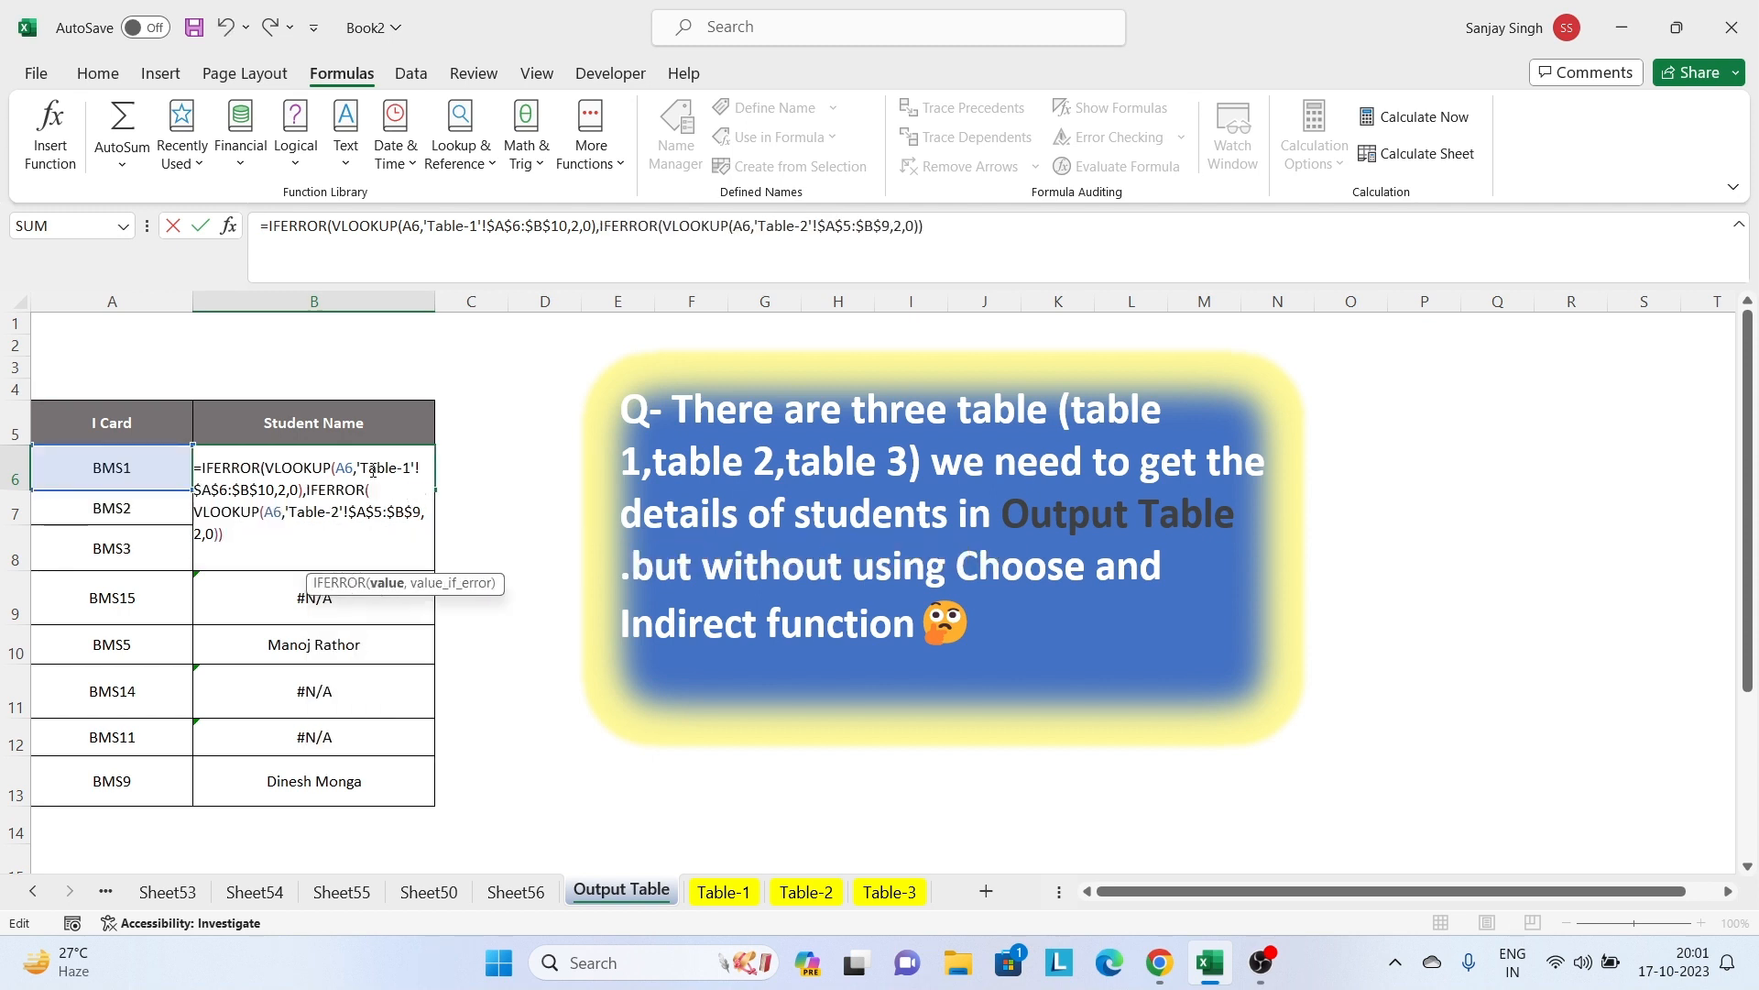
click(233, 541)
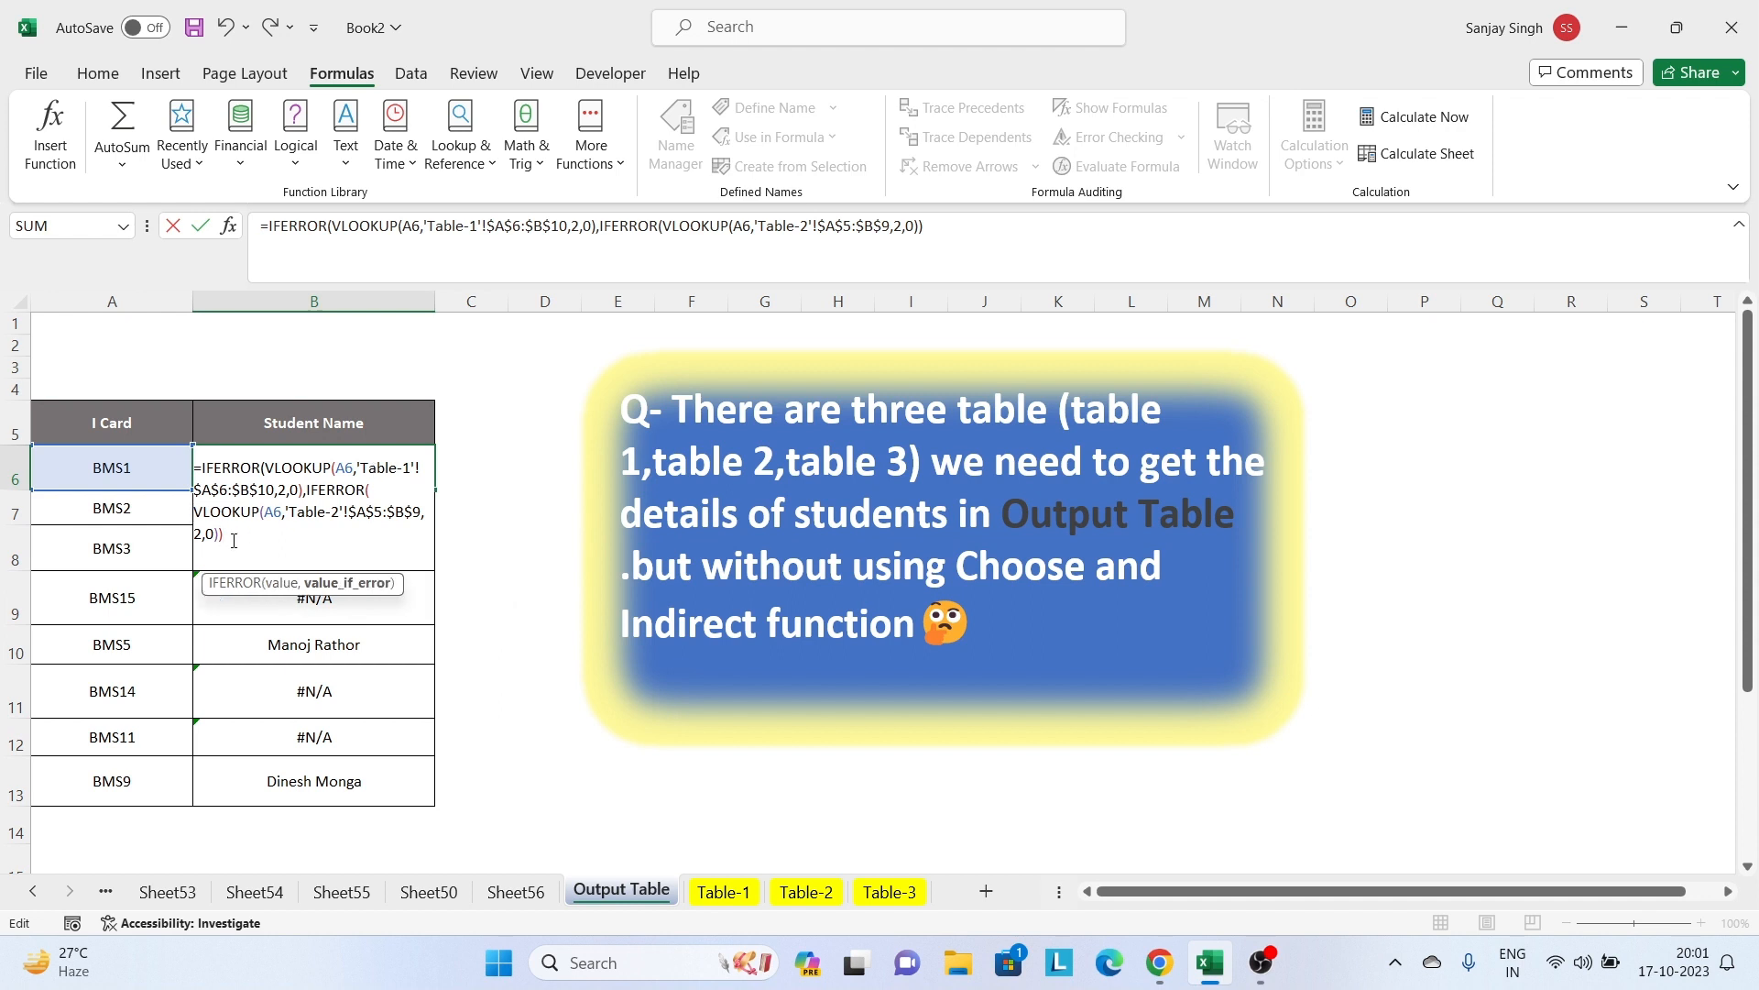
text(,)
key(BackSpace)
key(BackSpace)
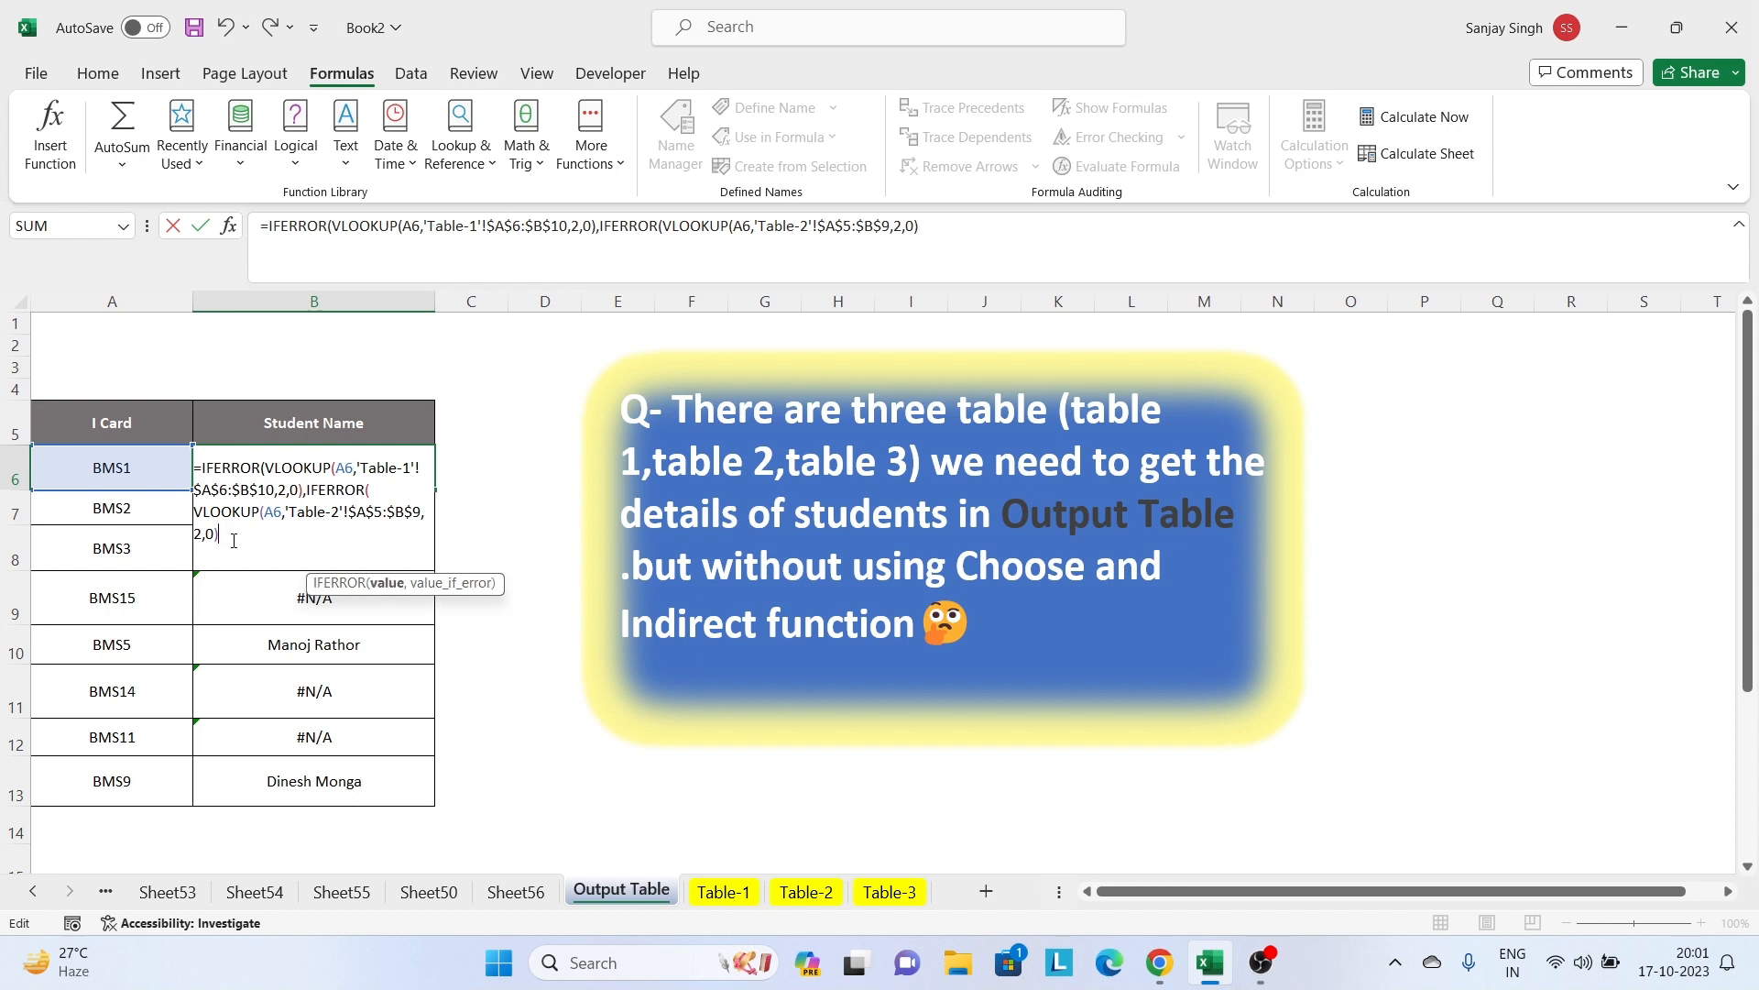
- Add a VLOOKUP of A6 in Table-3 range A5:B9, column 2, exact match 0, as the nested IFERROR's value_if_error
text(,VLOOKUP()
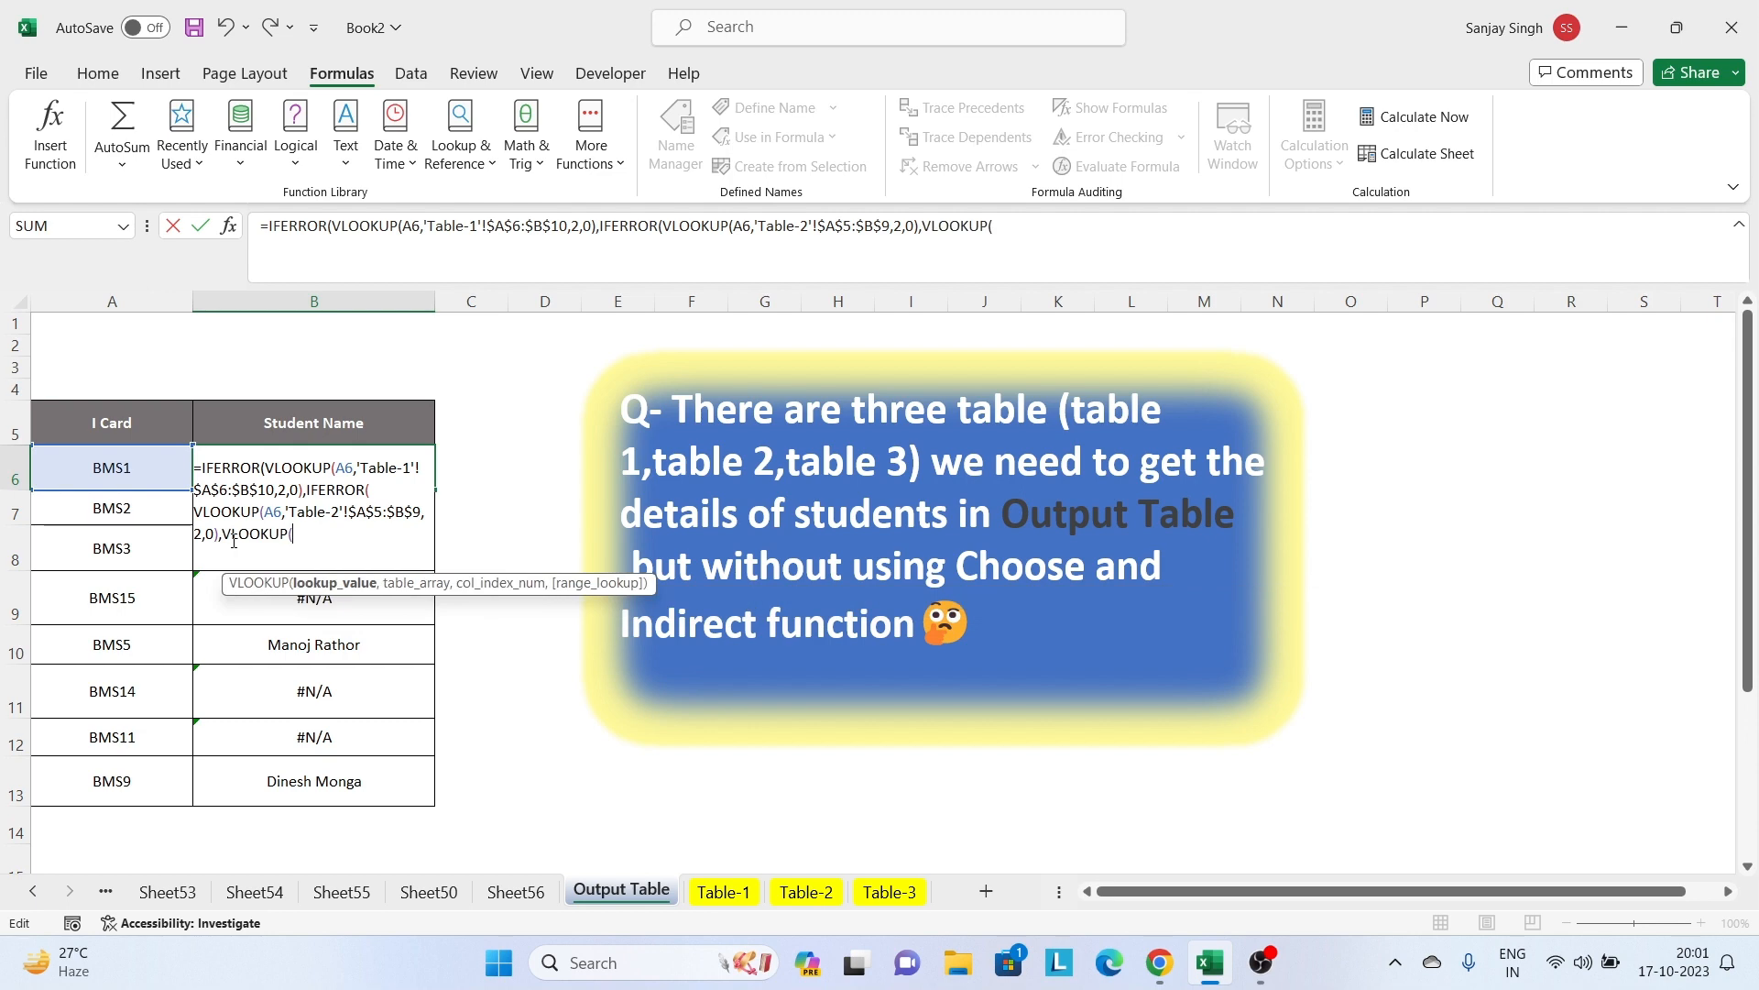
click(136, 471)
text(,)
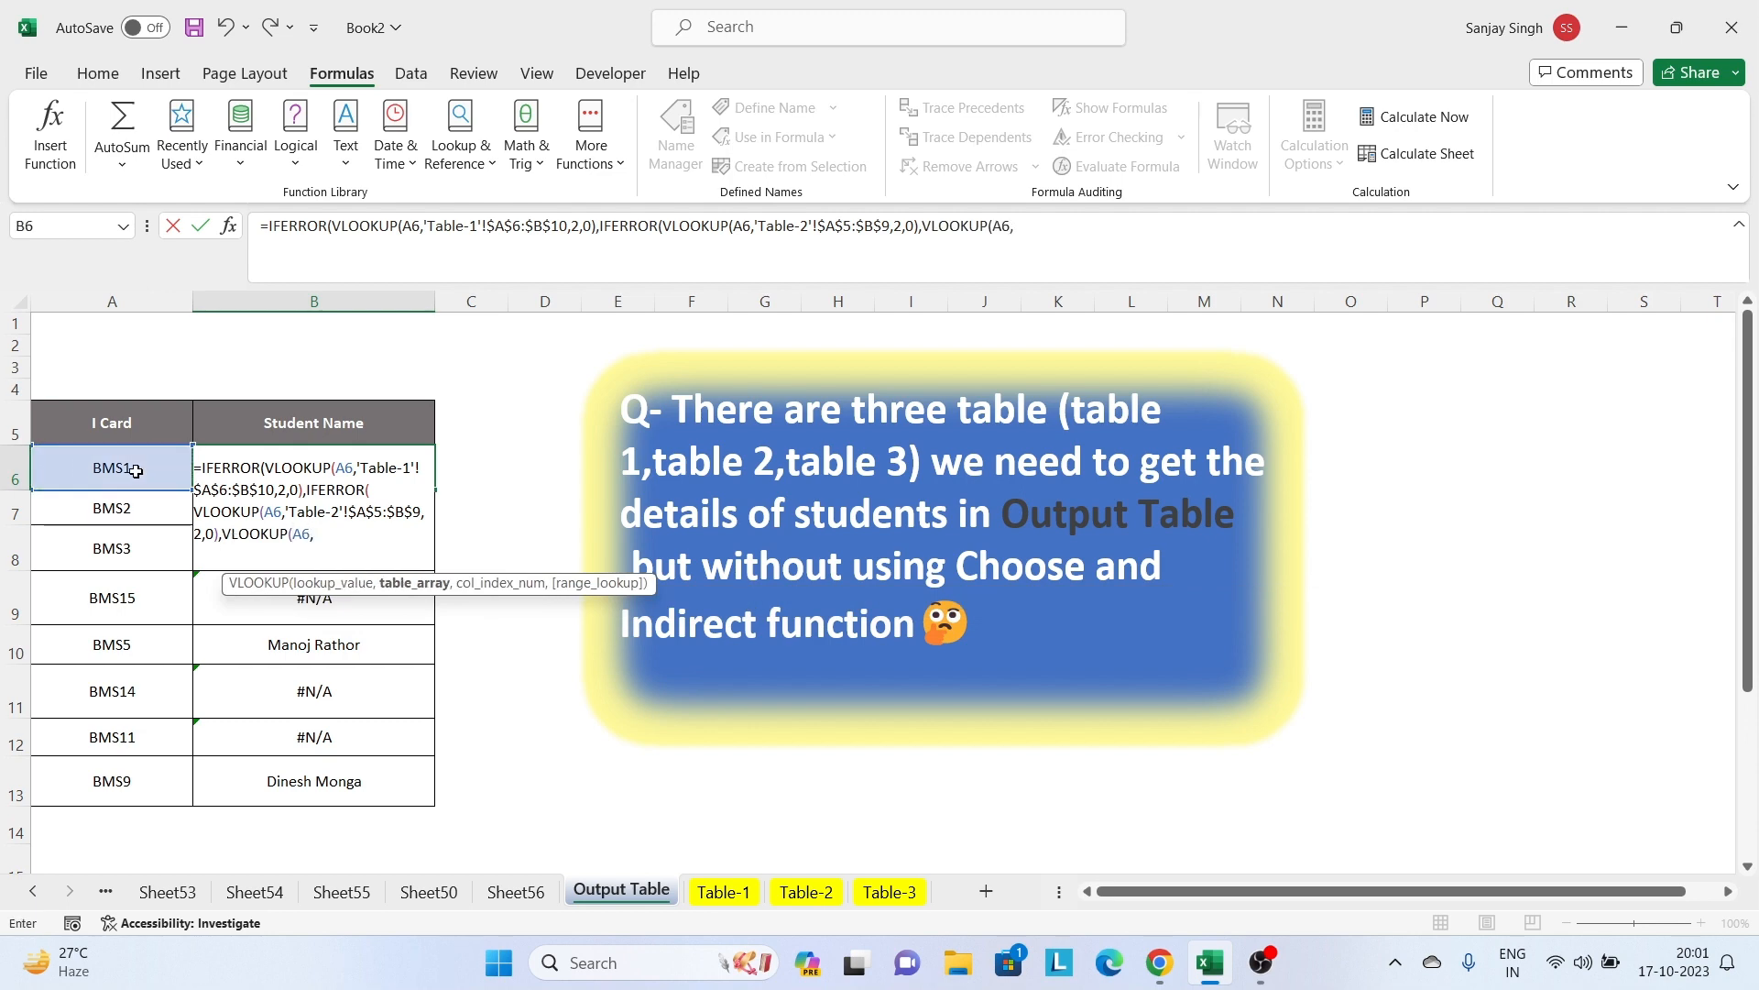
click(887, 891)
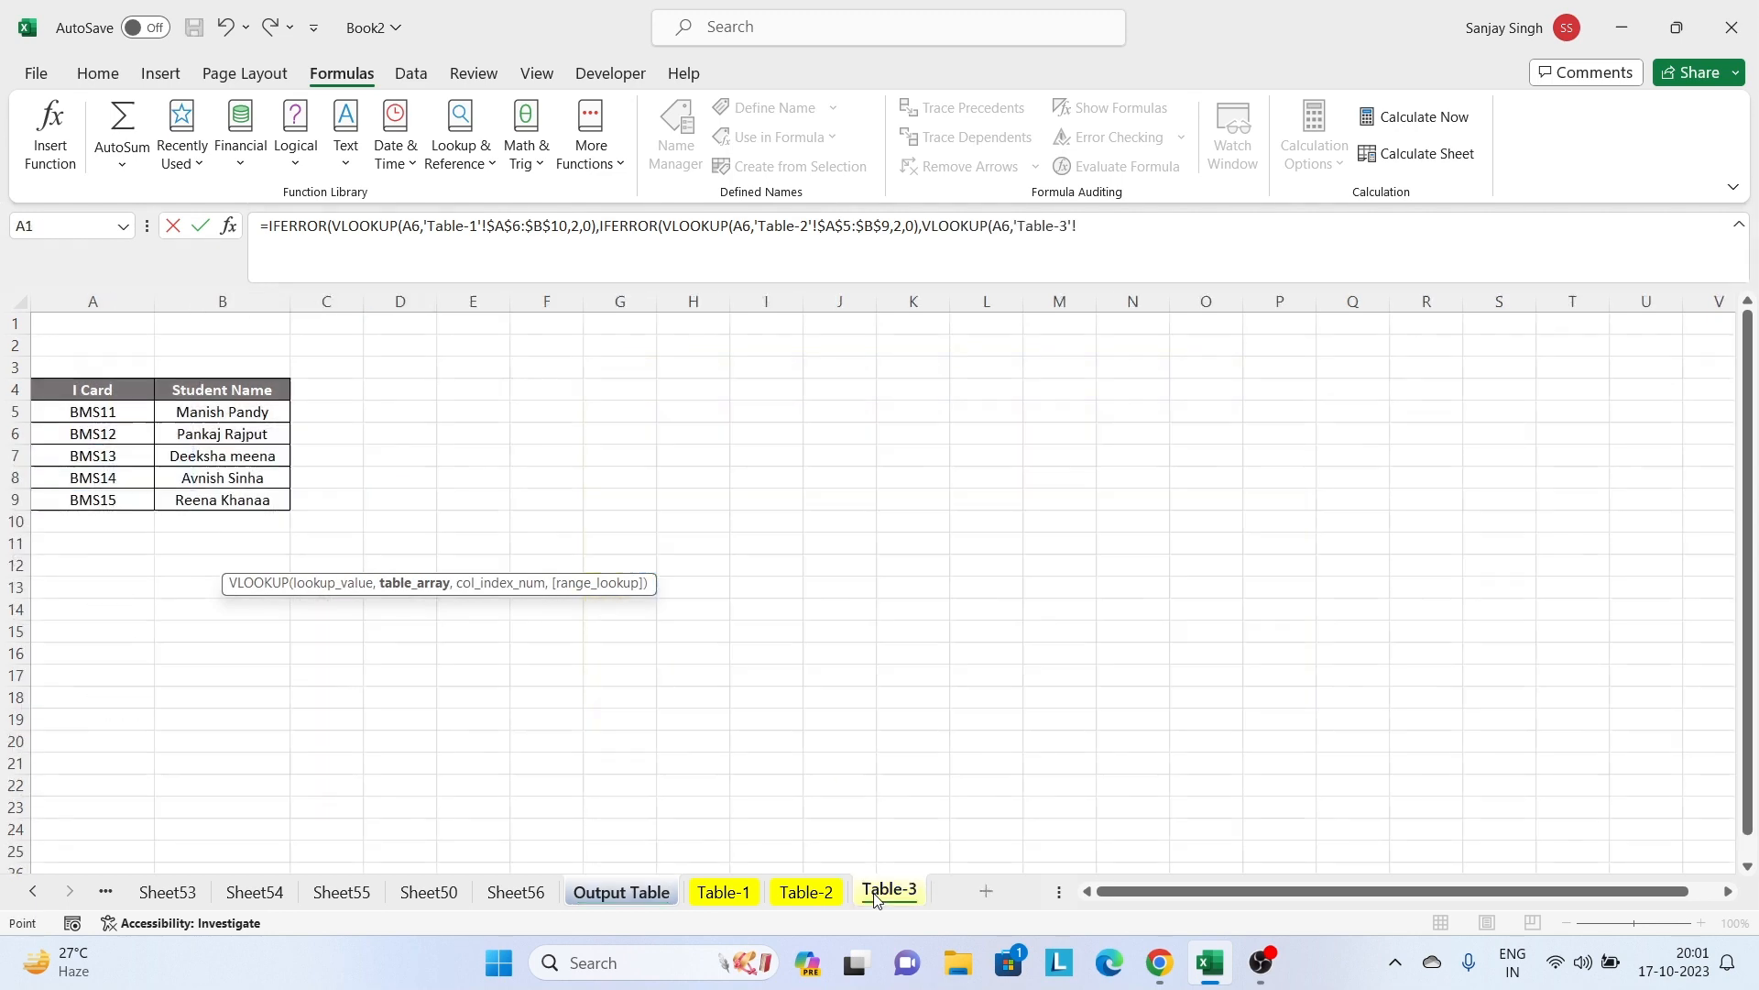
drag(97, 412, 238, 496)
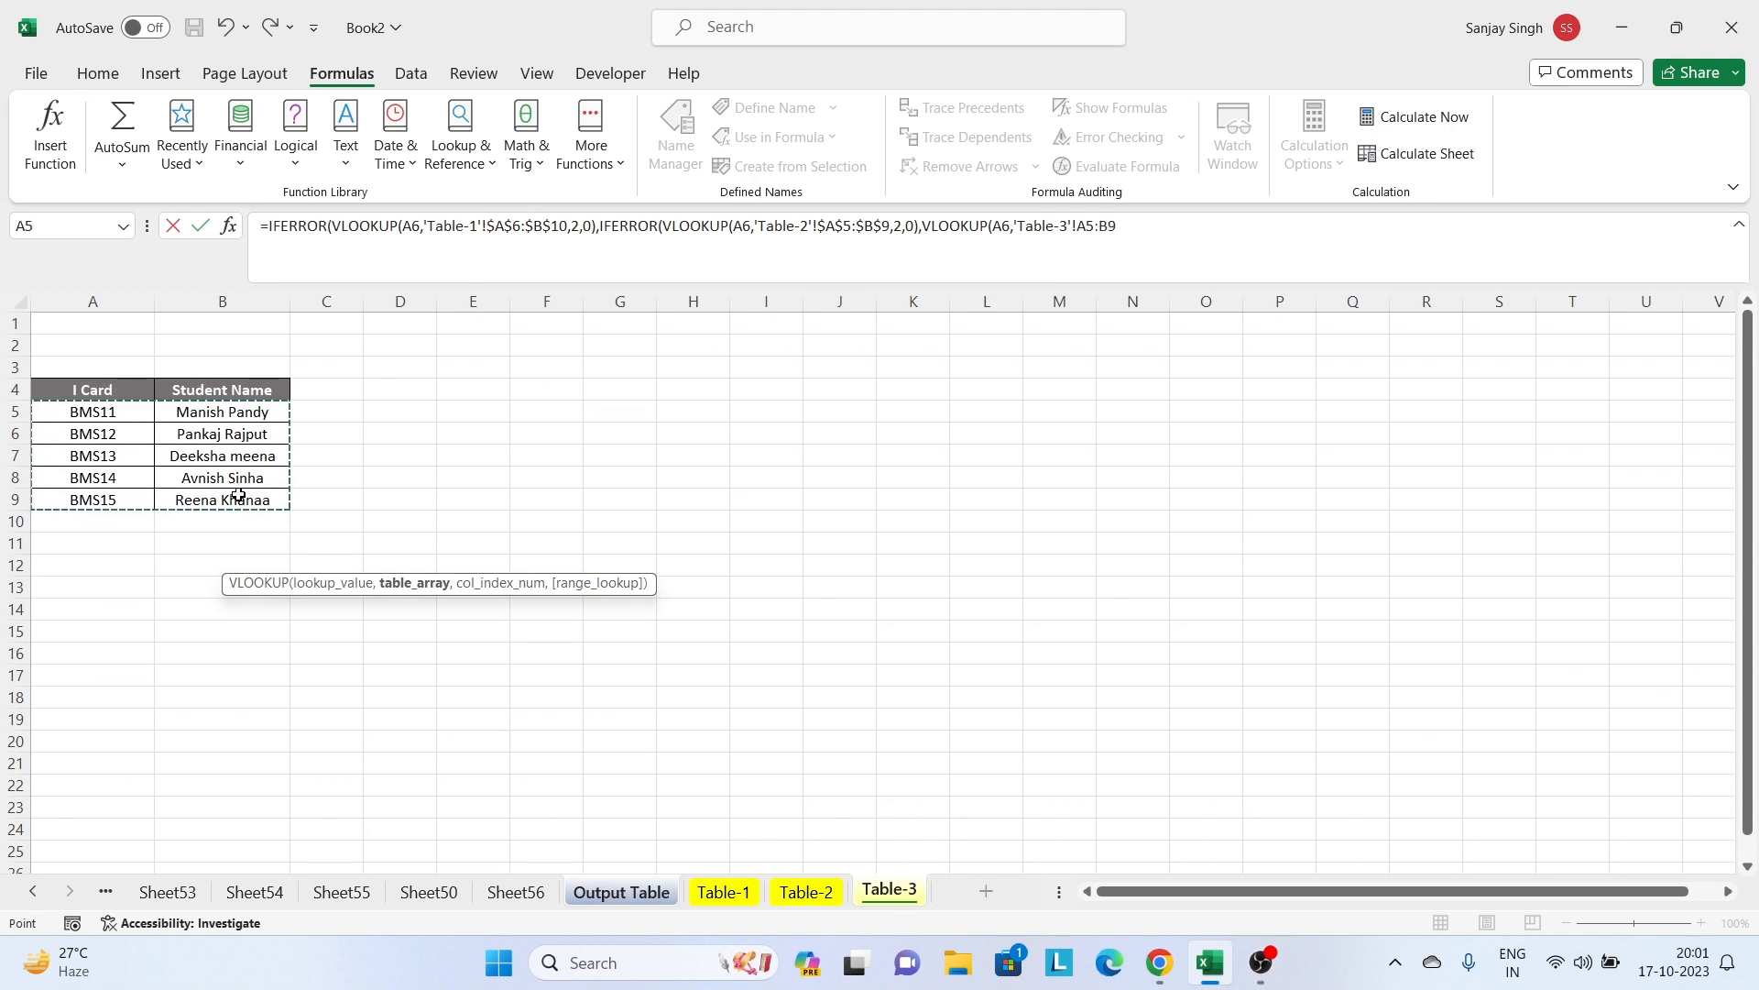
text(,2,0)
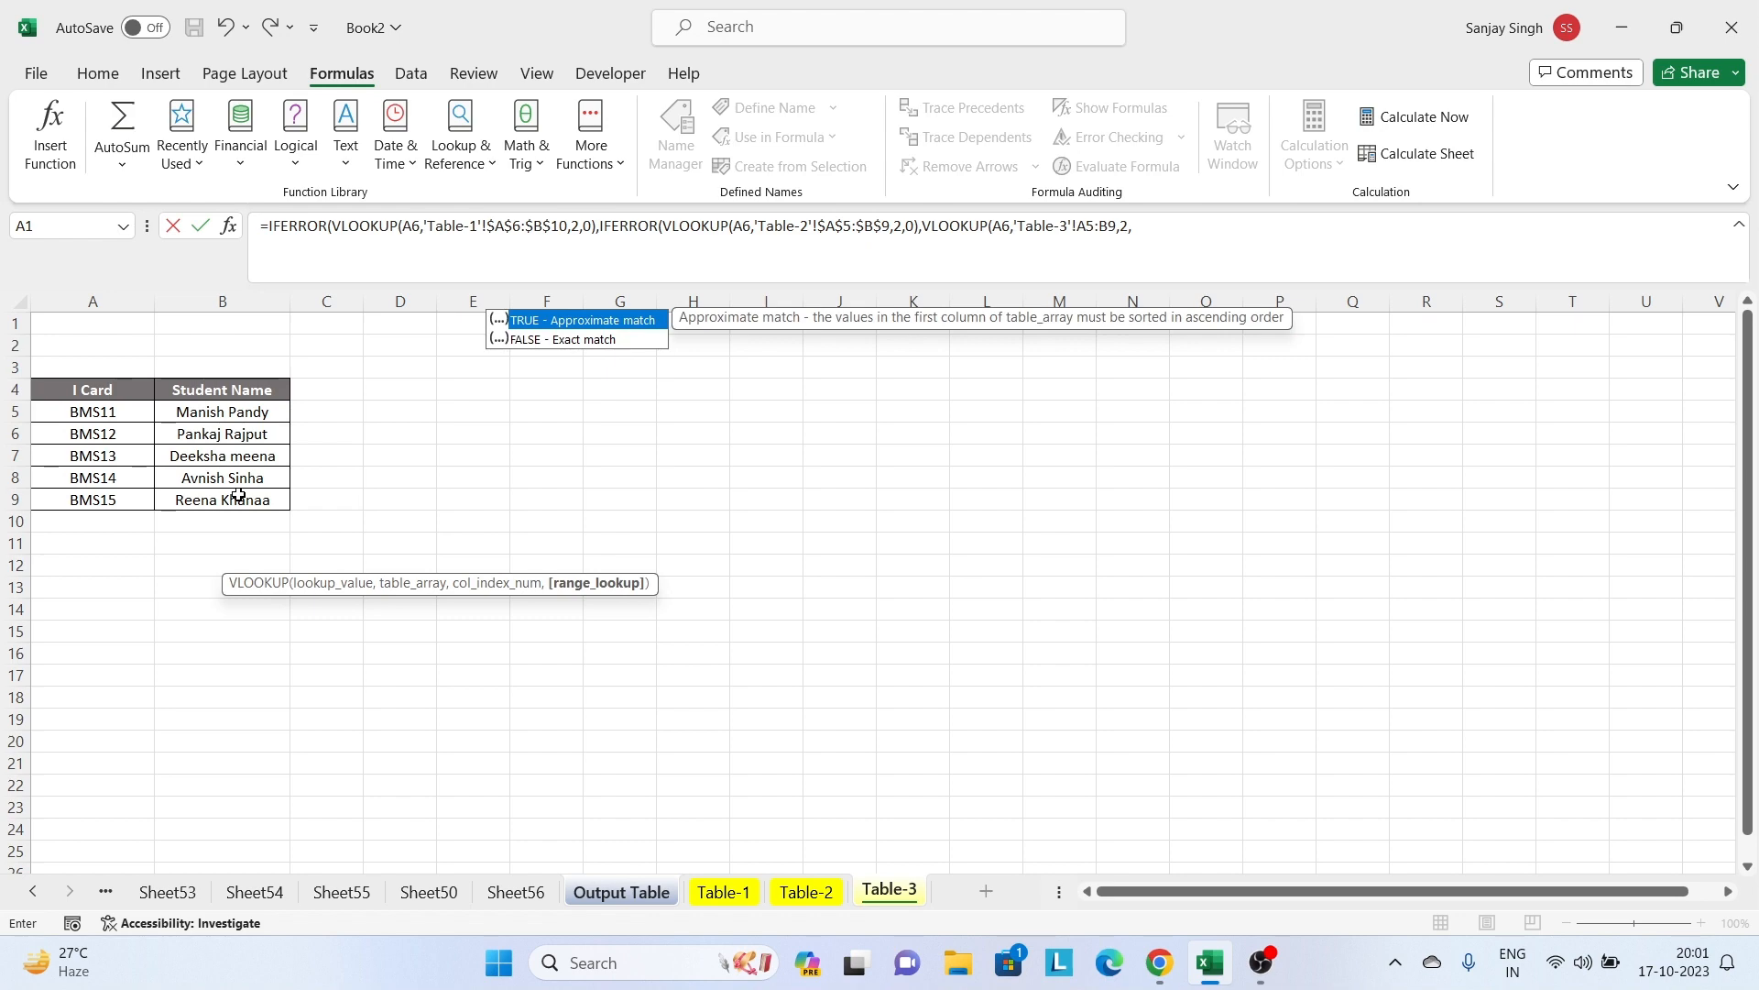
text())
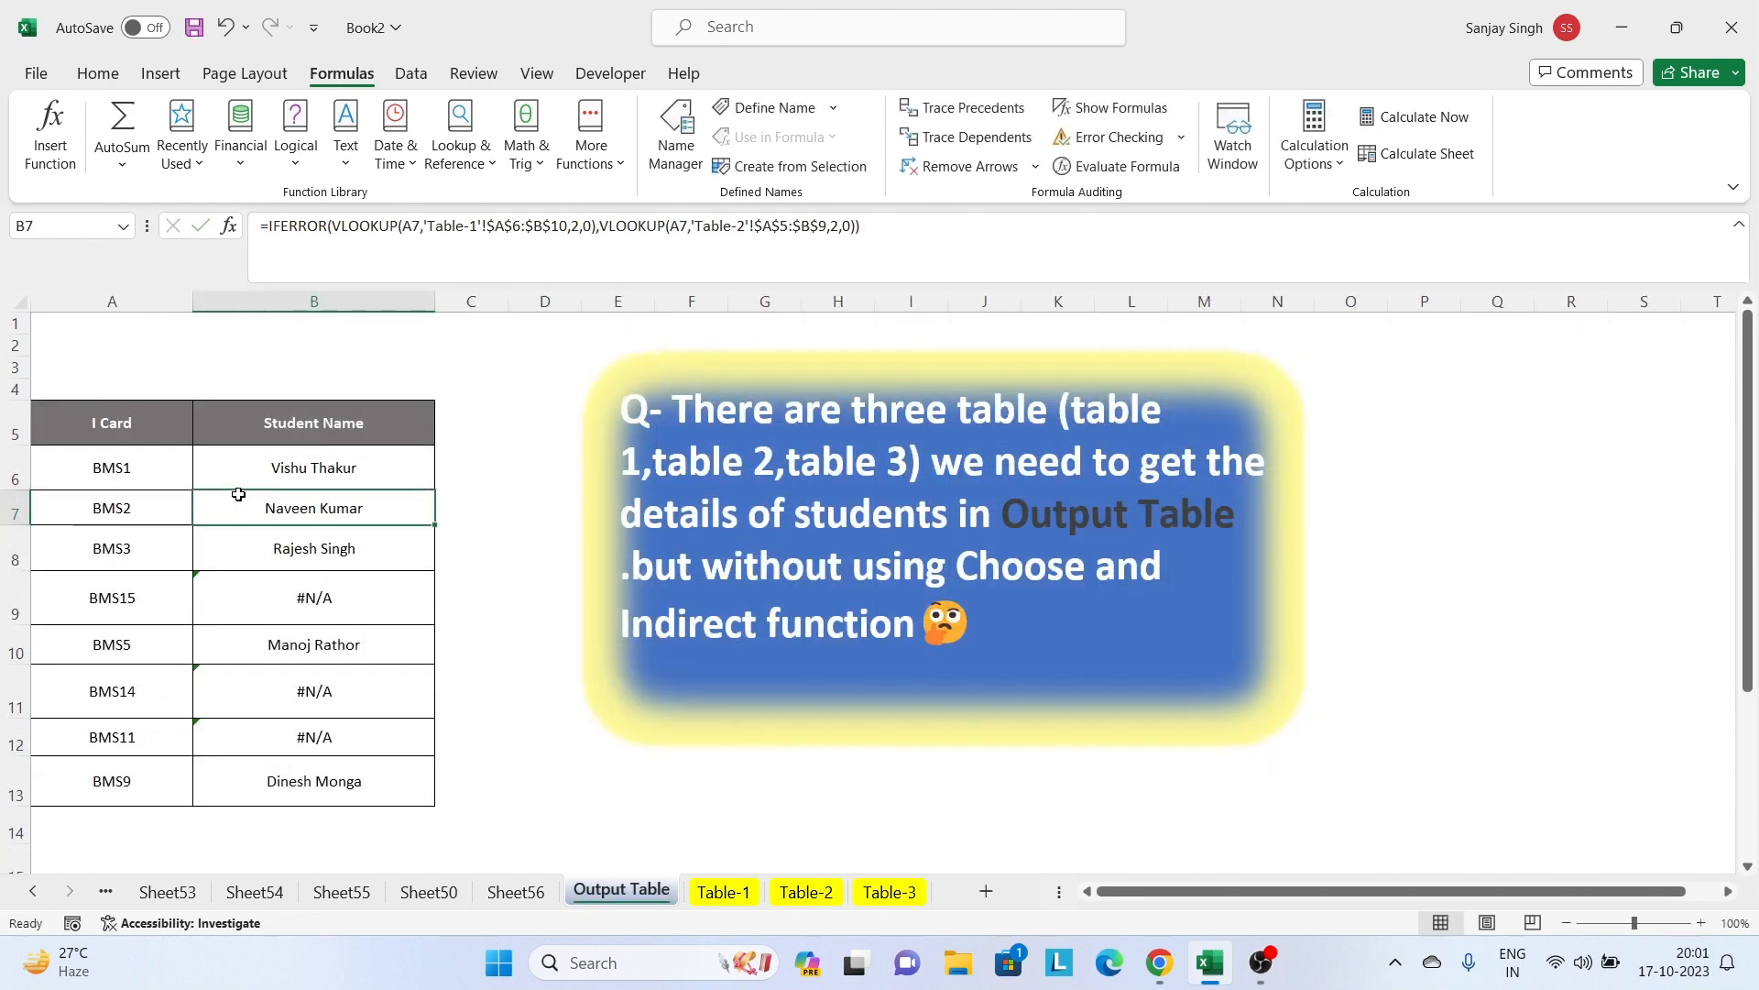
- Make the Table-3 range in B6's formula absolute as $A$5:$B$9
double_click(332, 467)
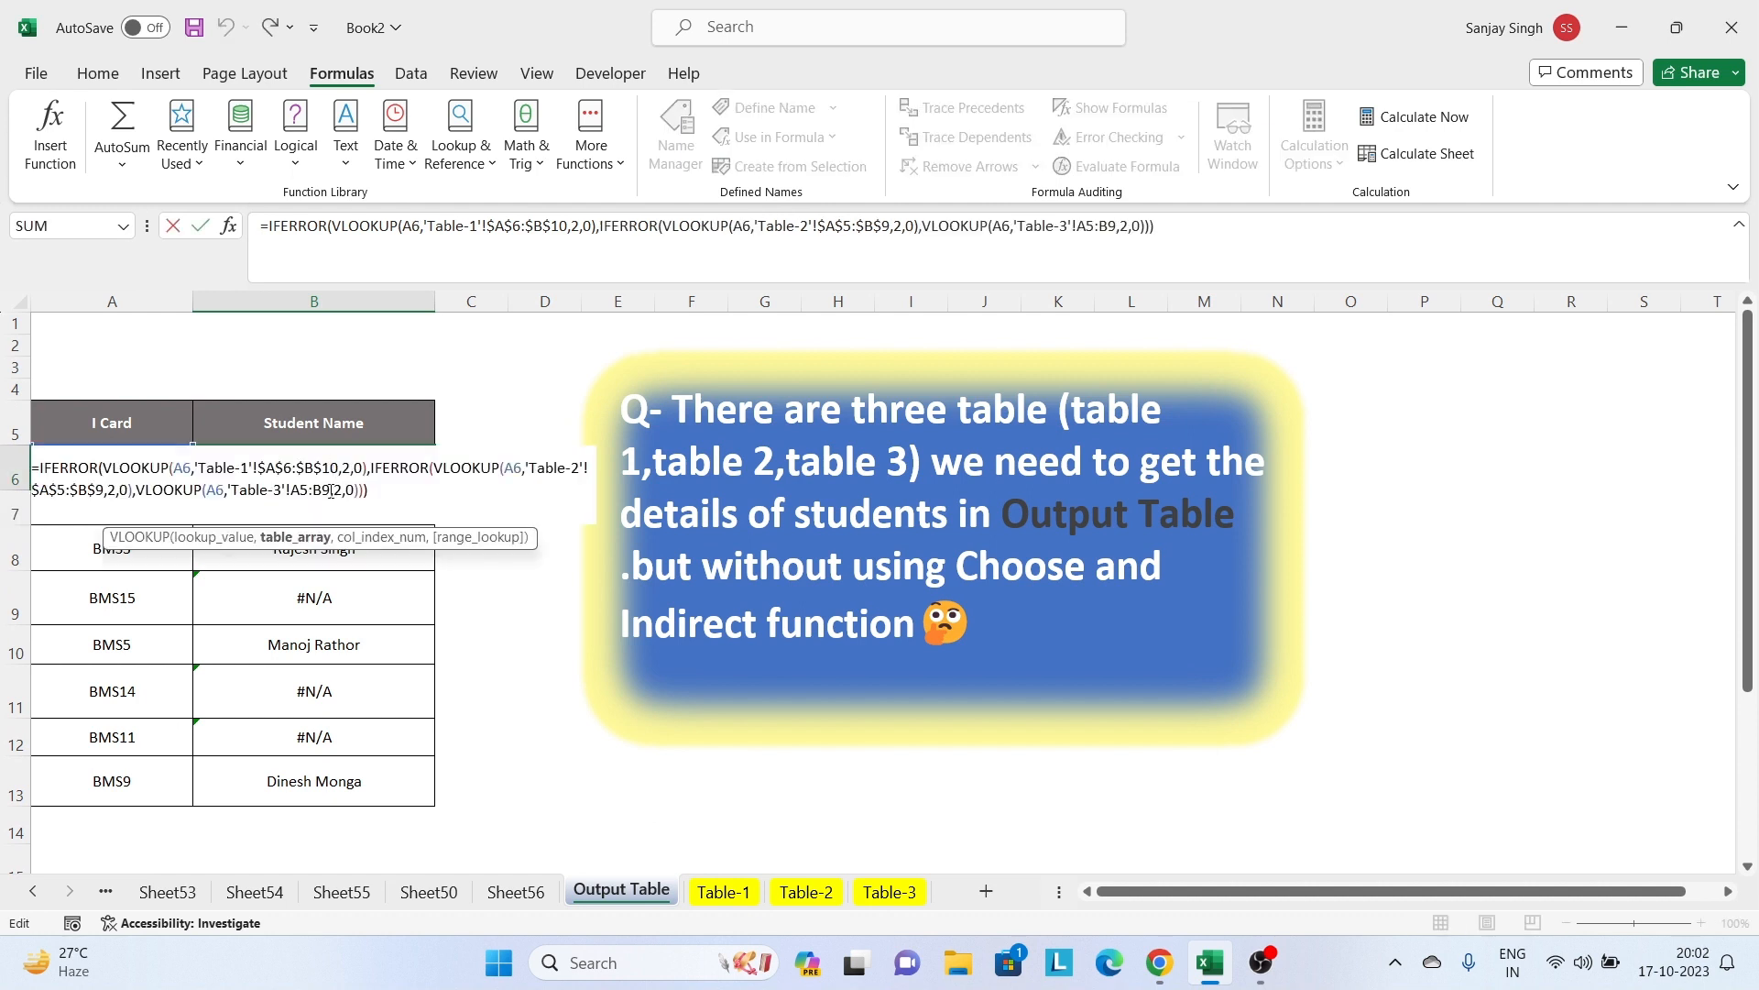
click(299, 491)
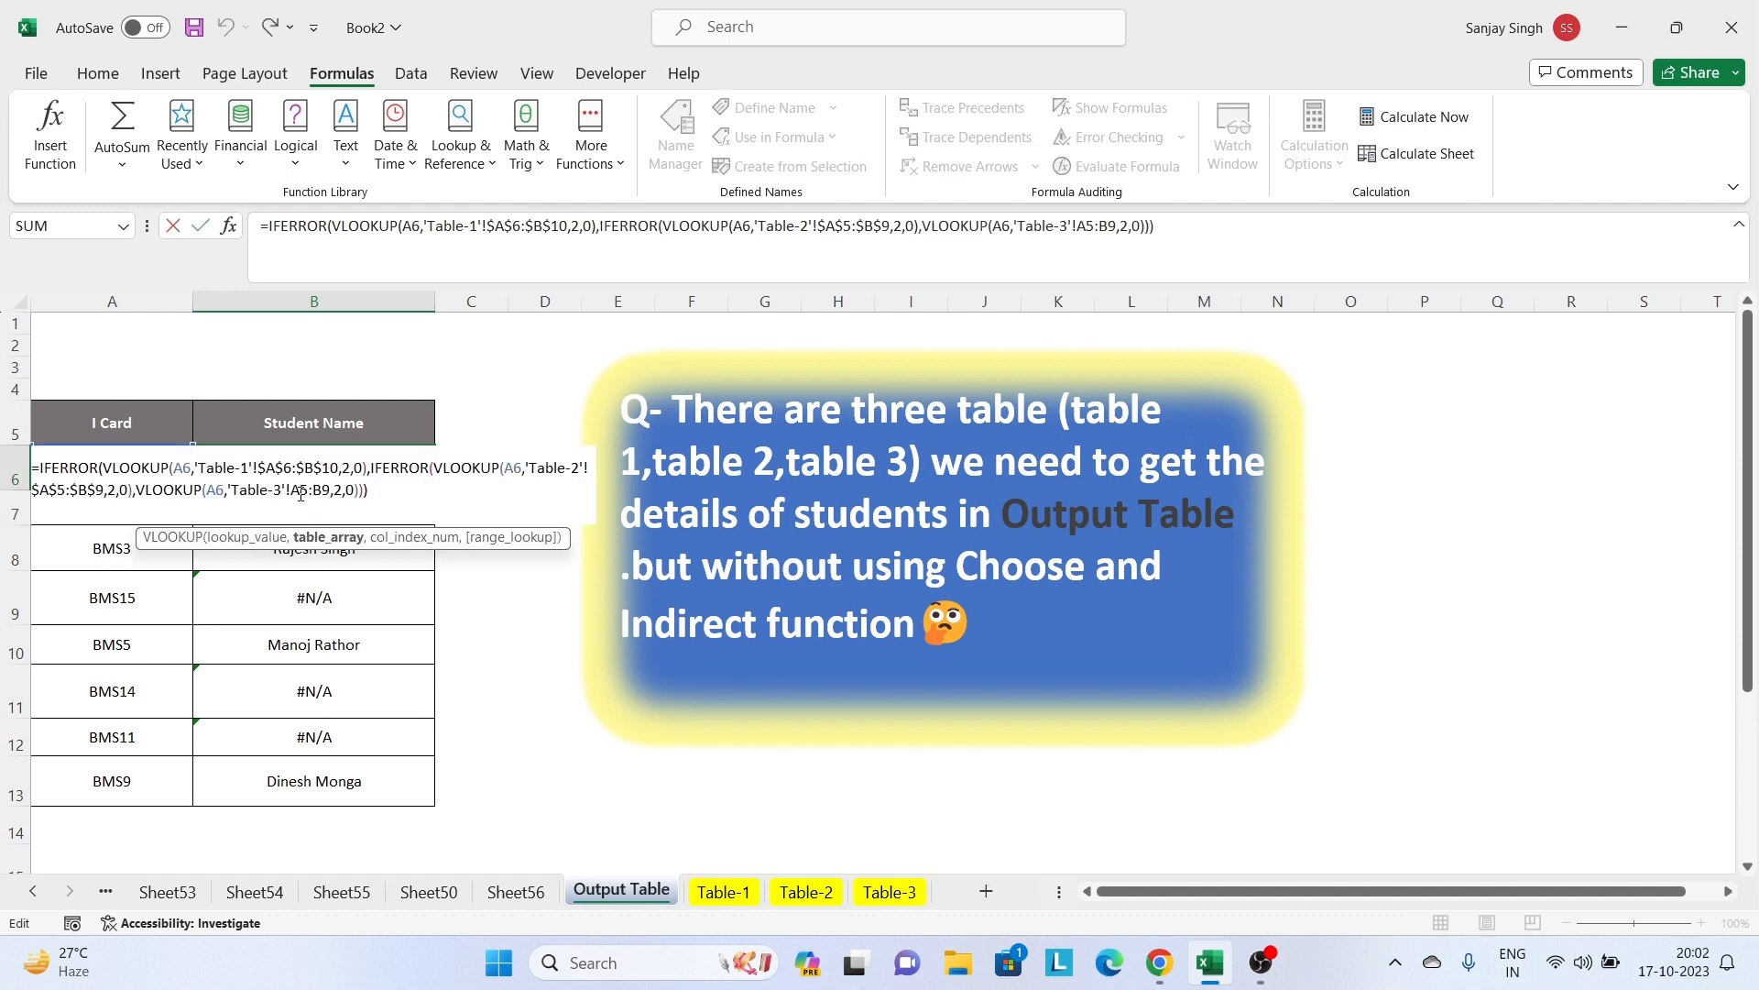
key(F4)
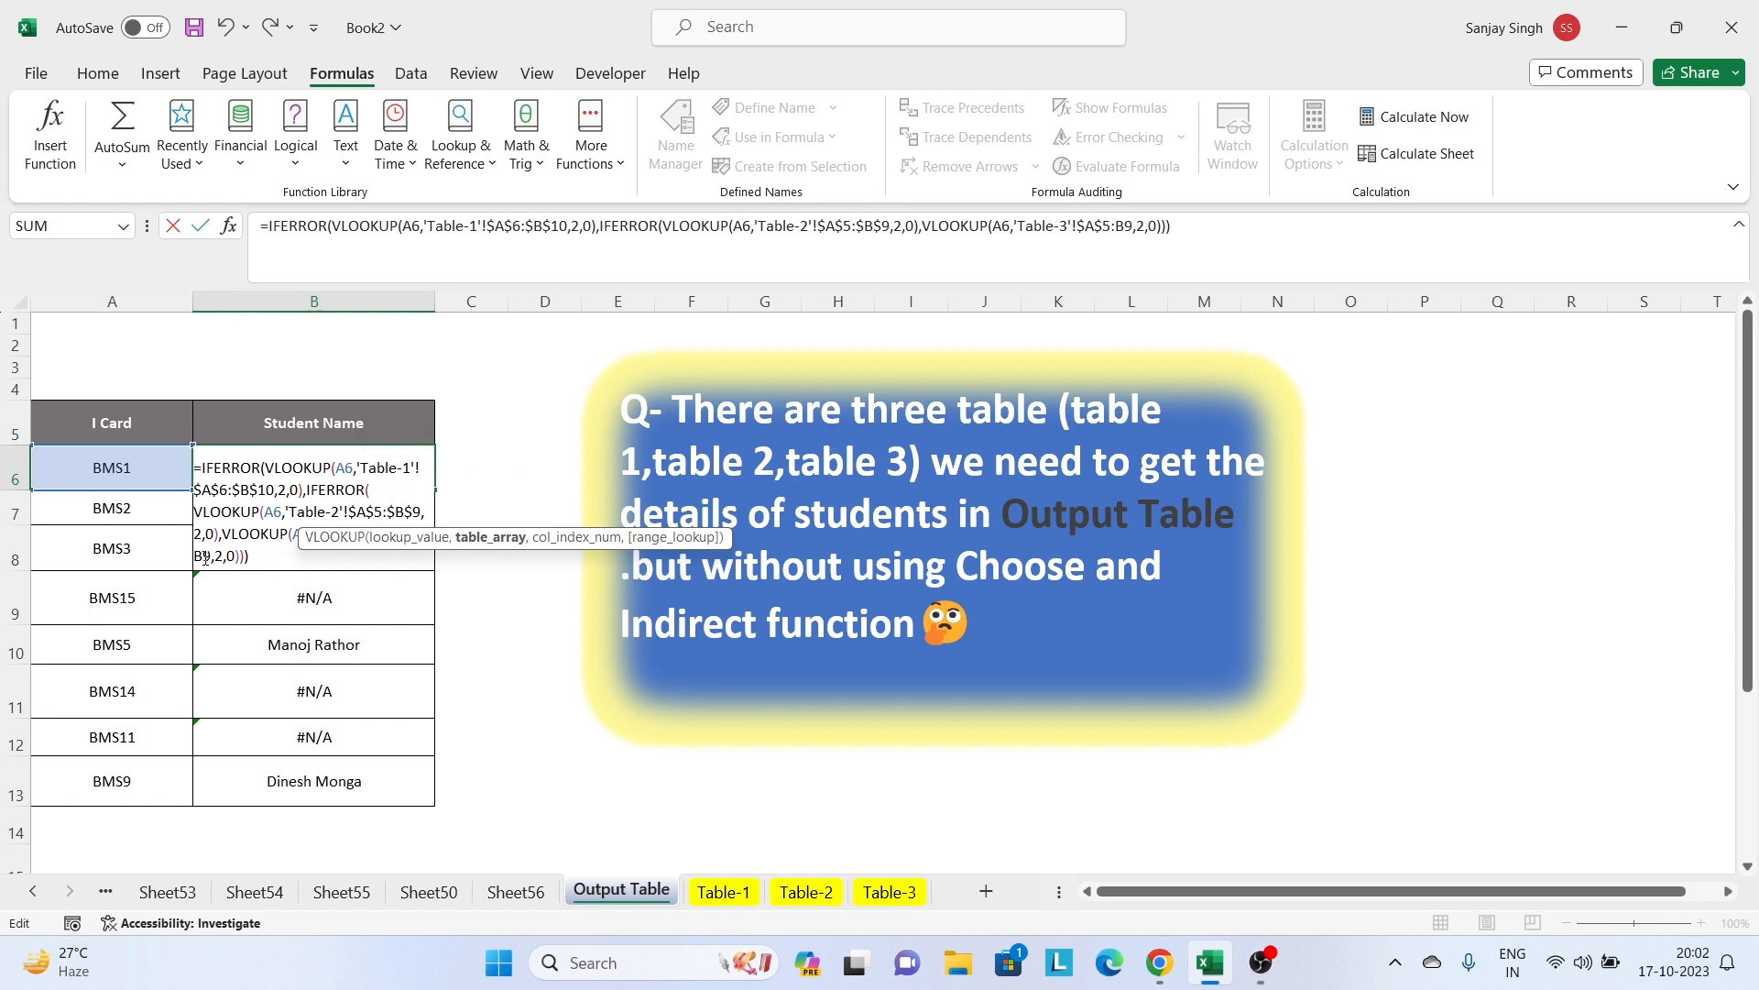
click(205, 557)
key(F4)
key(Return)
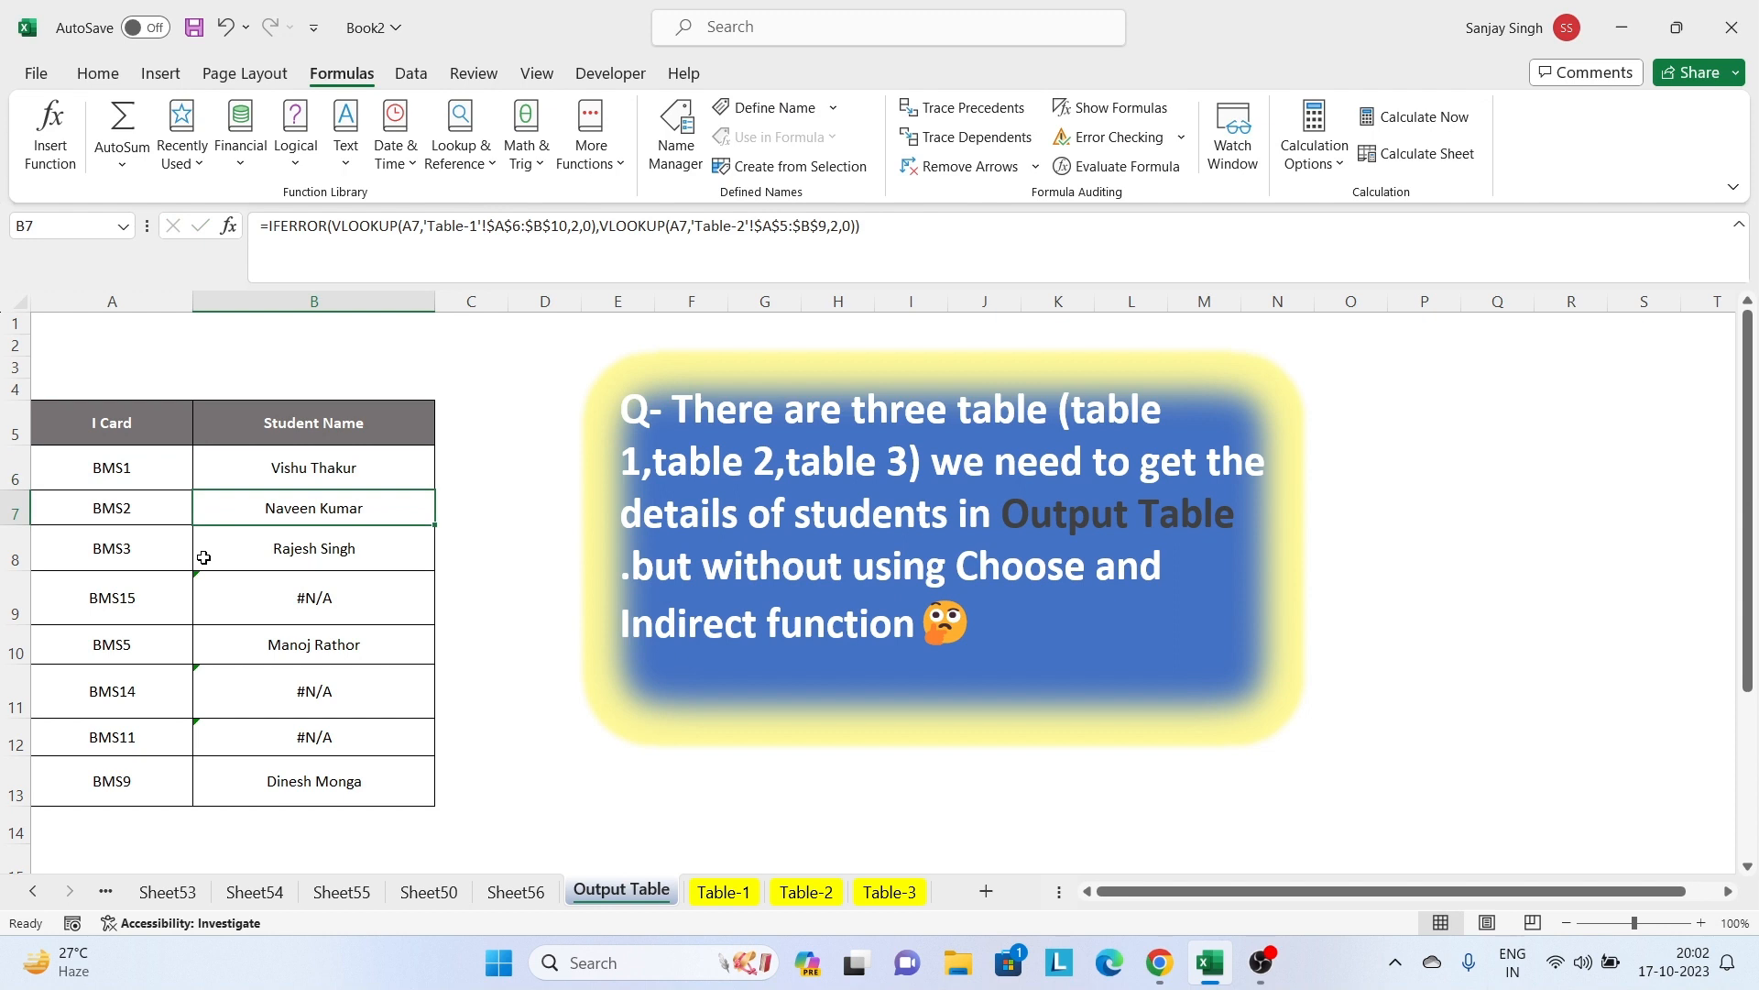
- Fill the completed three-table nested IFERROR formula from B6 down through B13
key(Up)
key(shift+Down)
key(shift+Down)
key(ctrl+shift+Down)
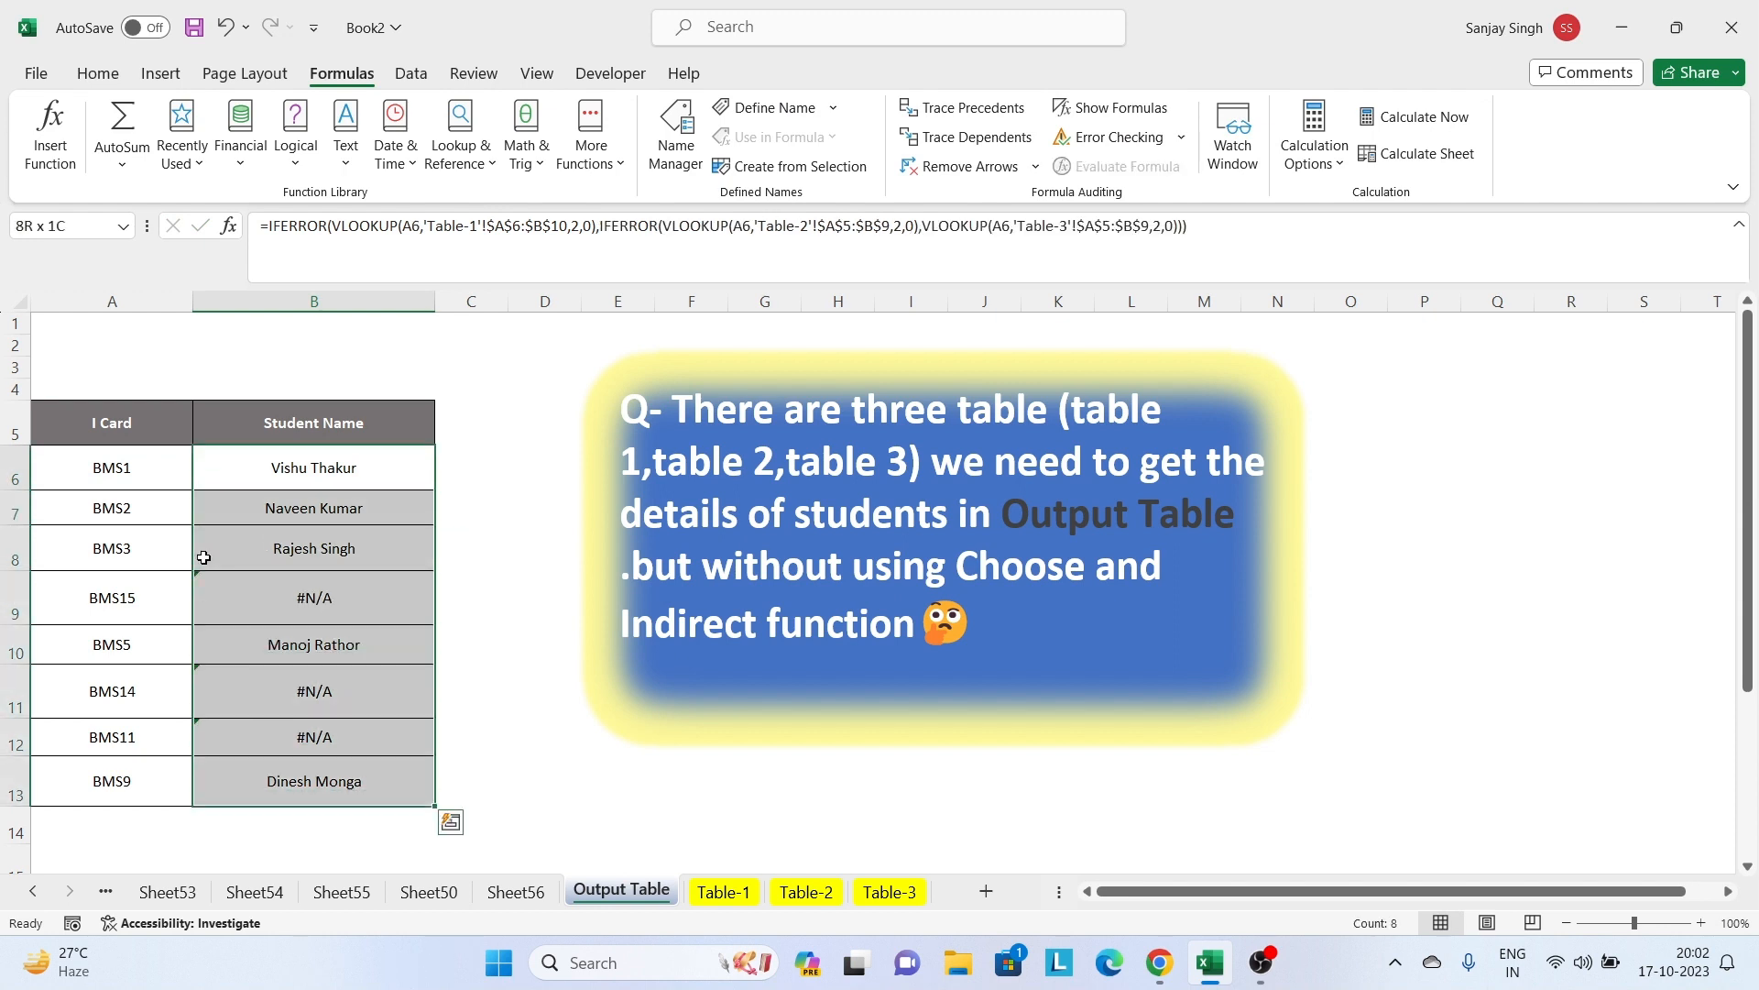
key(ctrl+d)
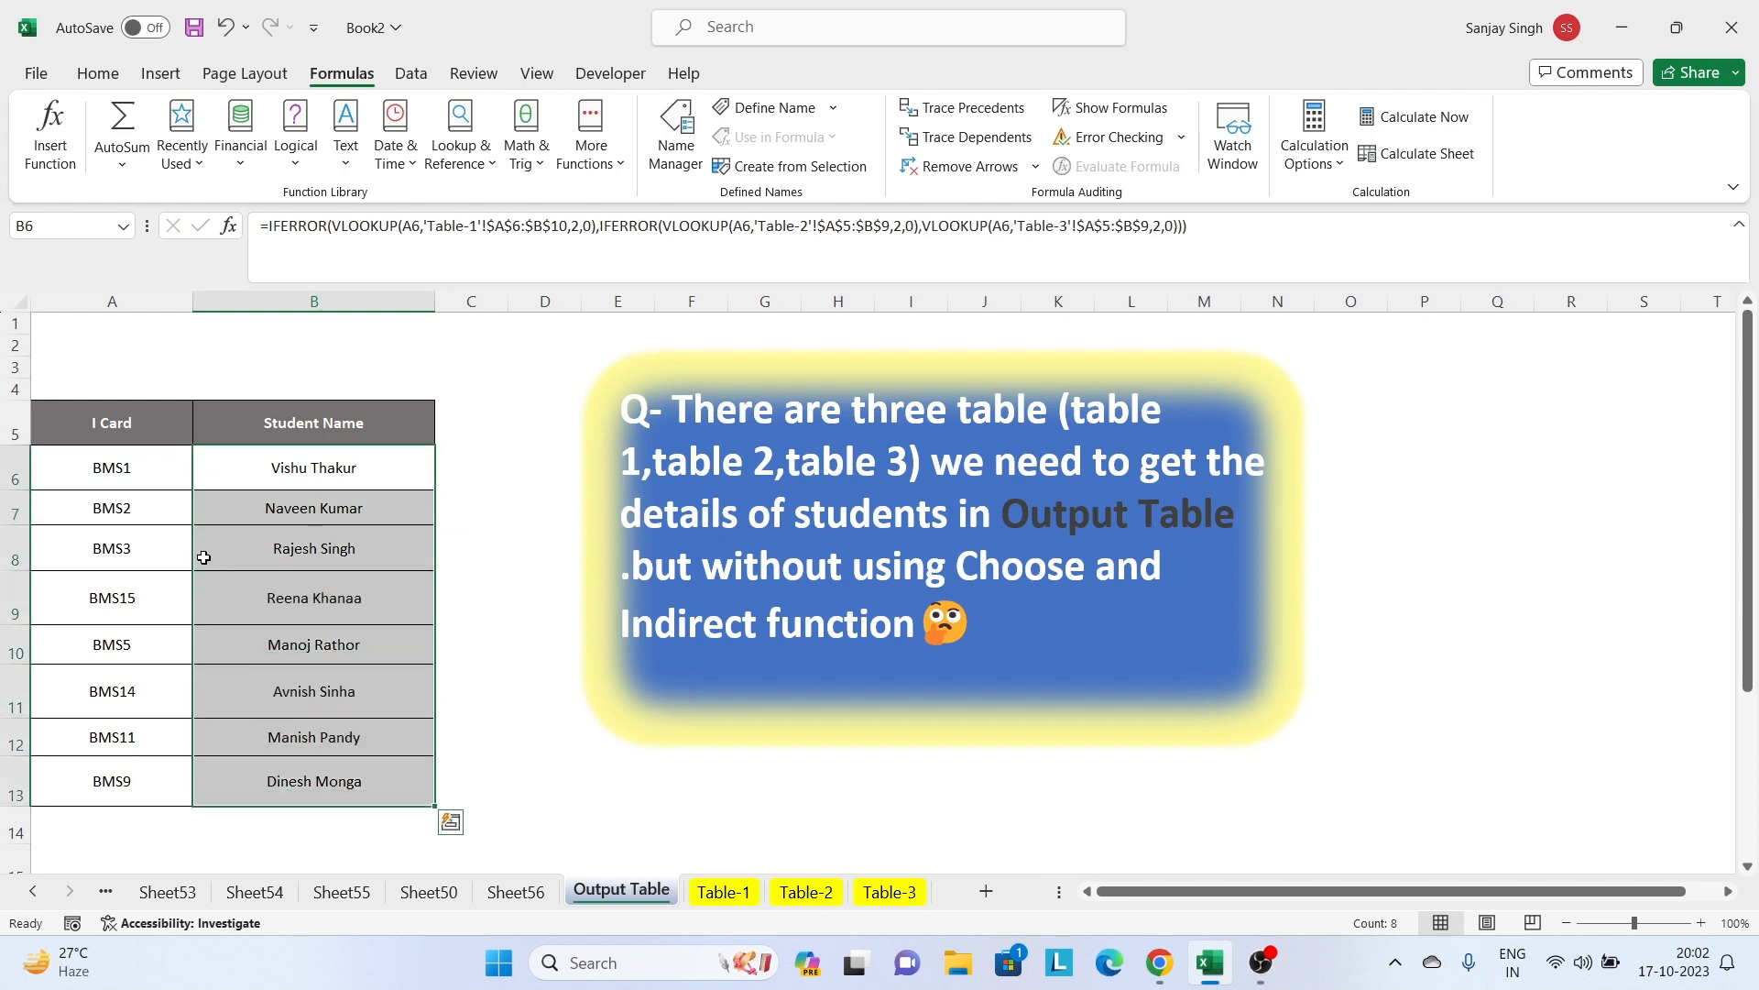
- Check the student name returned for BMS11 in the Output Table against its source record in the Table-3 sheet
click(269, 478)
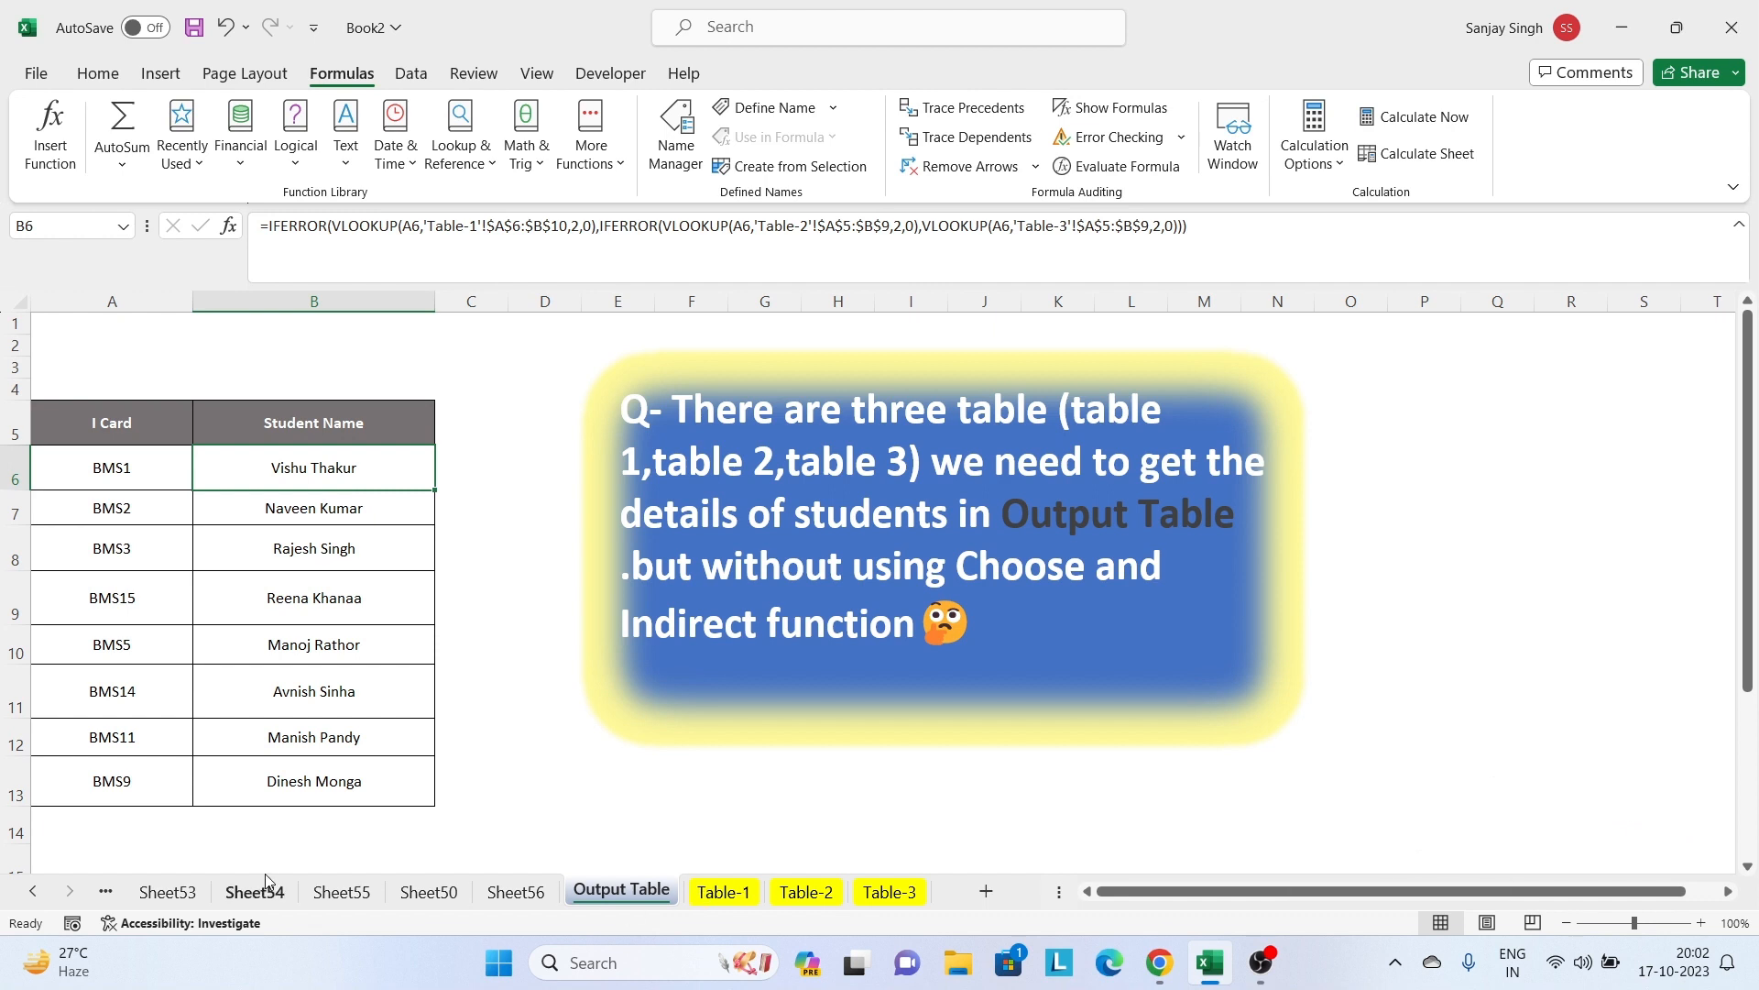
click(155, 740)
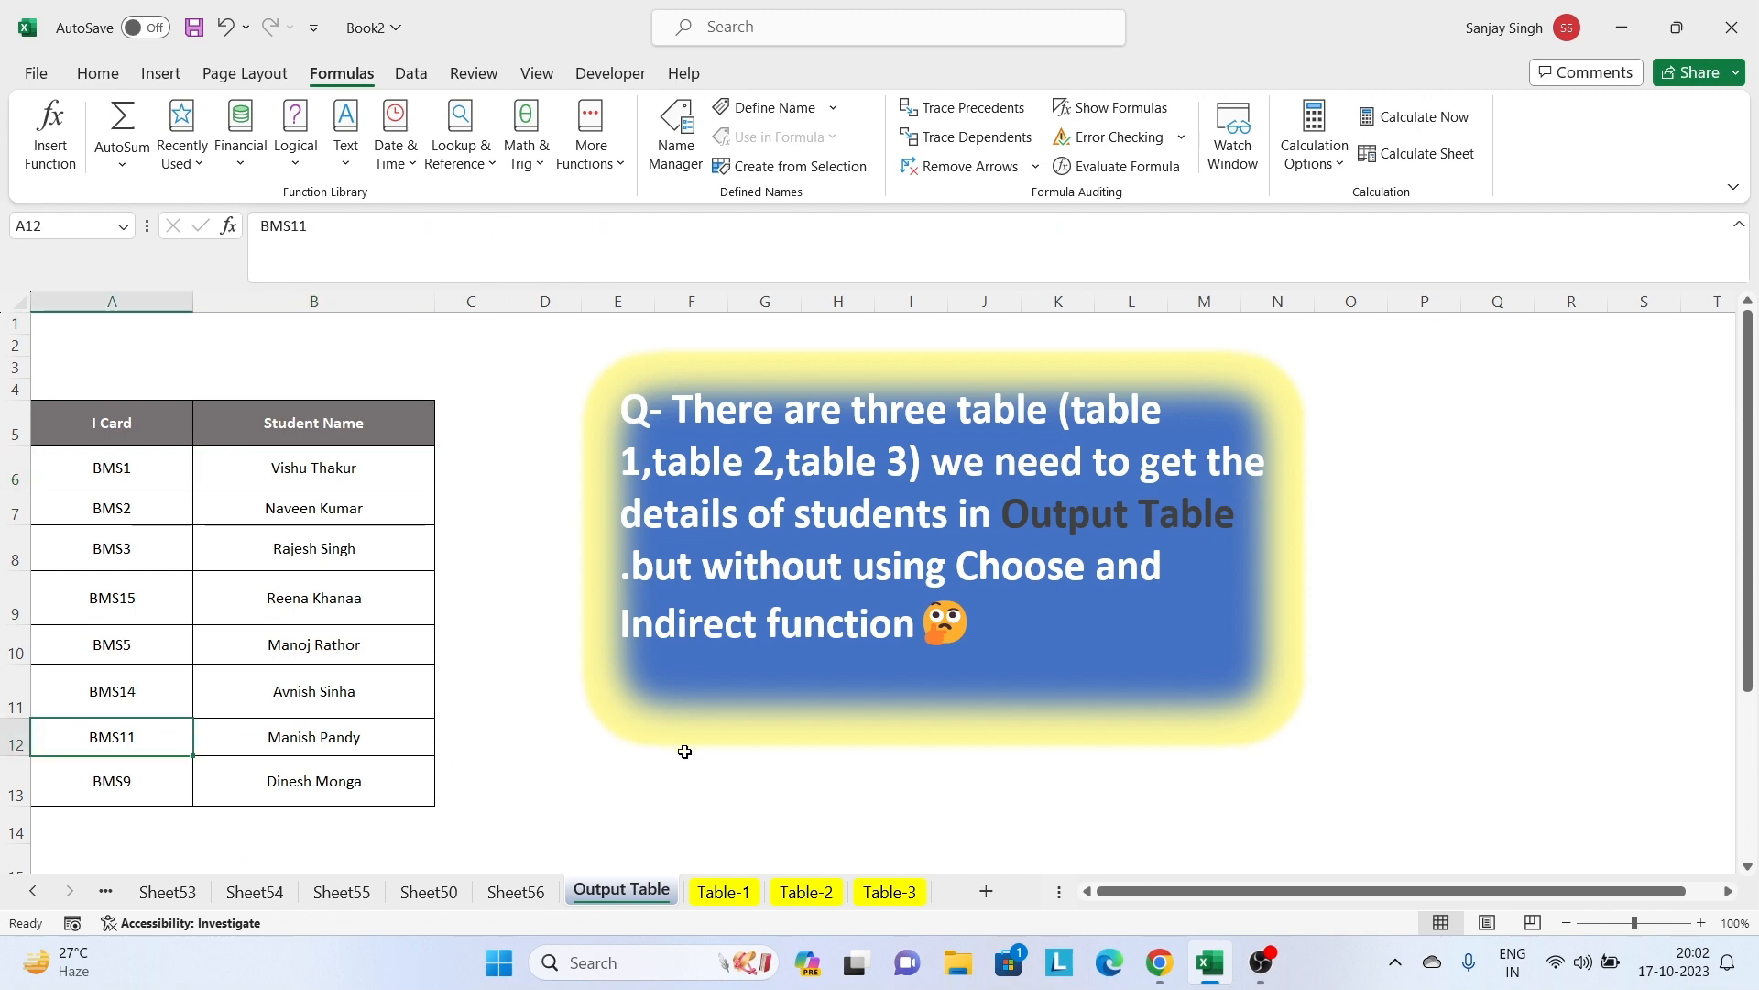
click(747, 894)
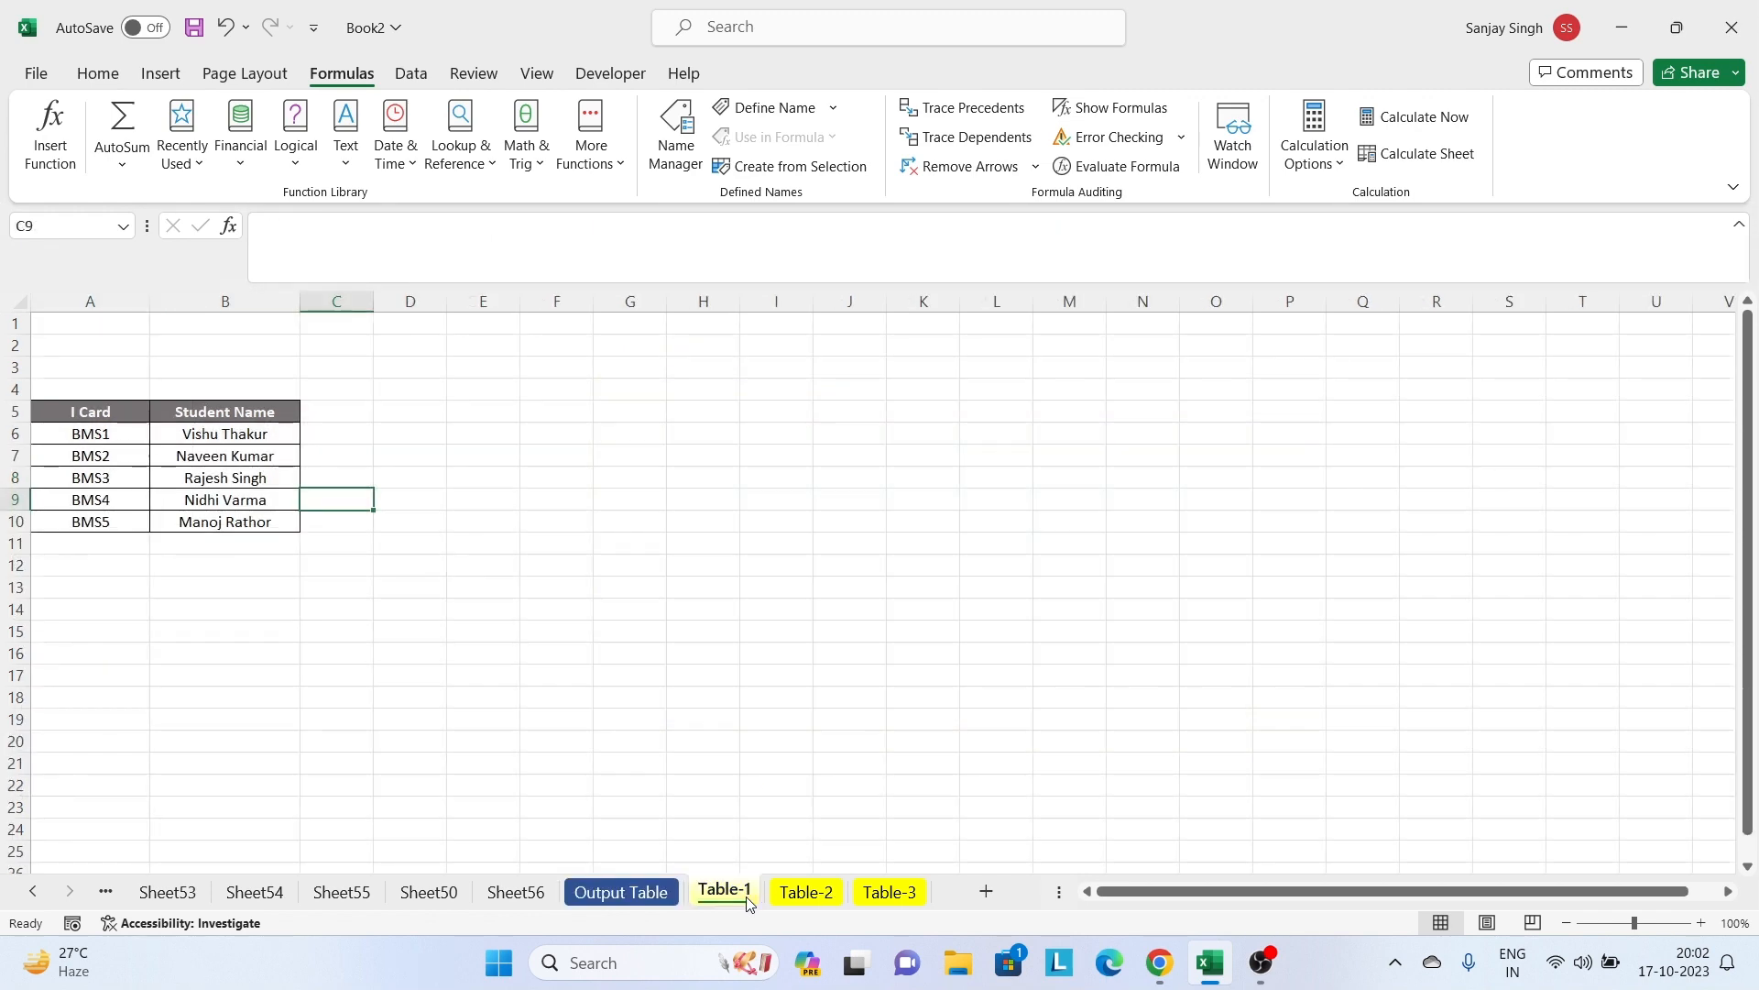
click(806, 894)
click(873, 894)
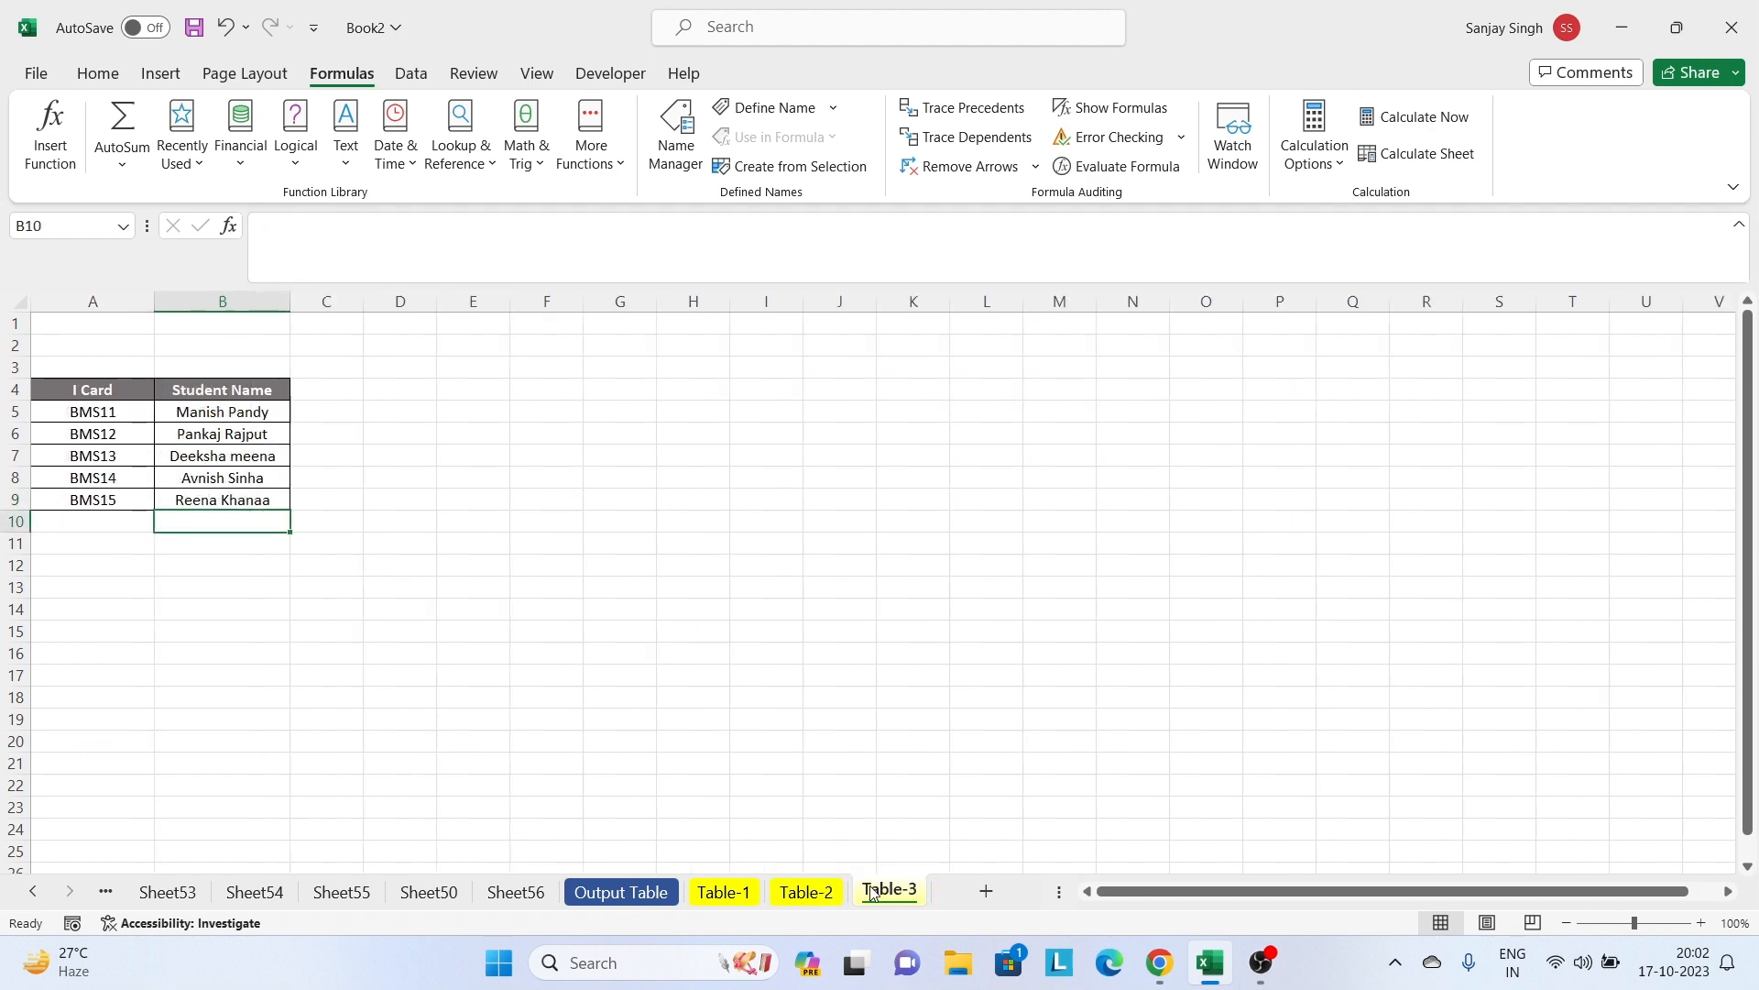
click(217, 413)
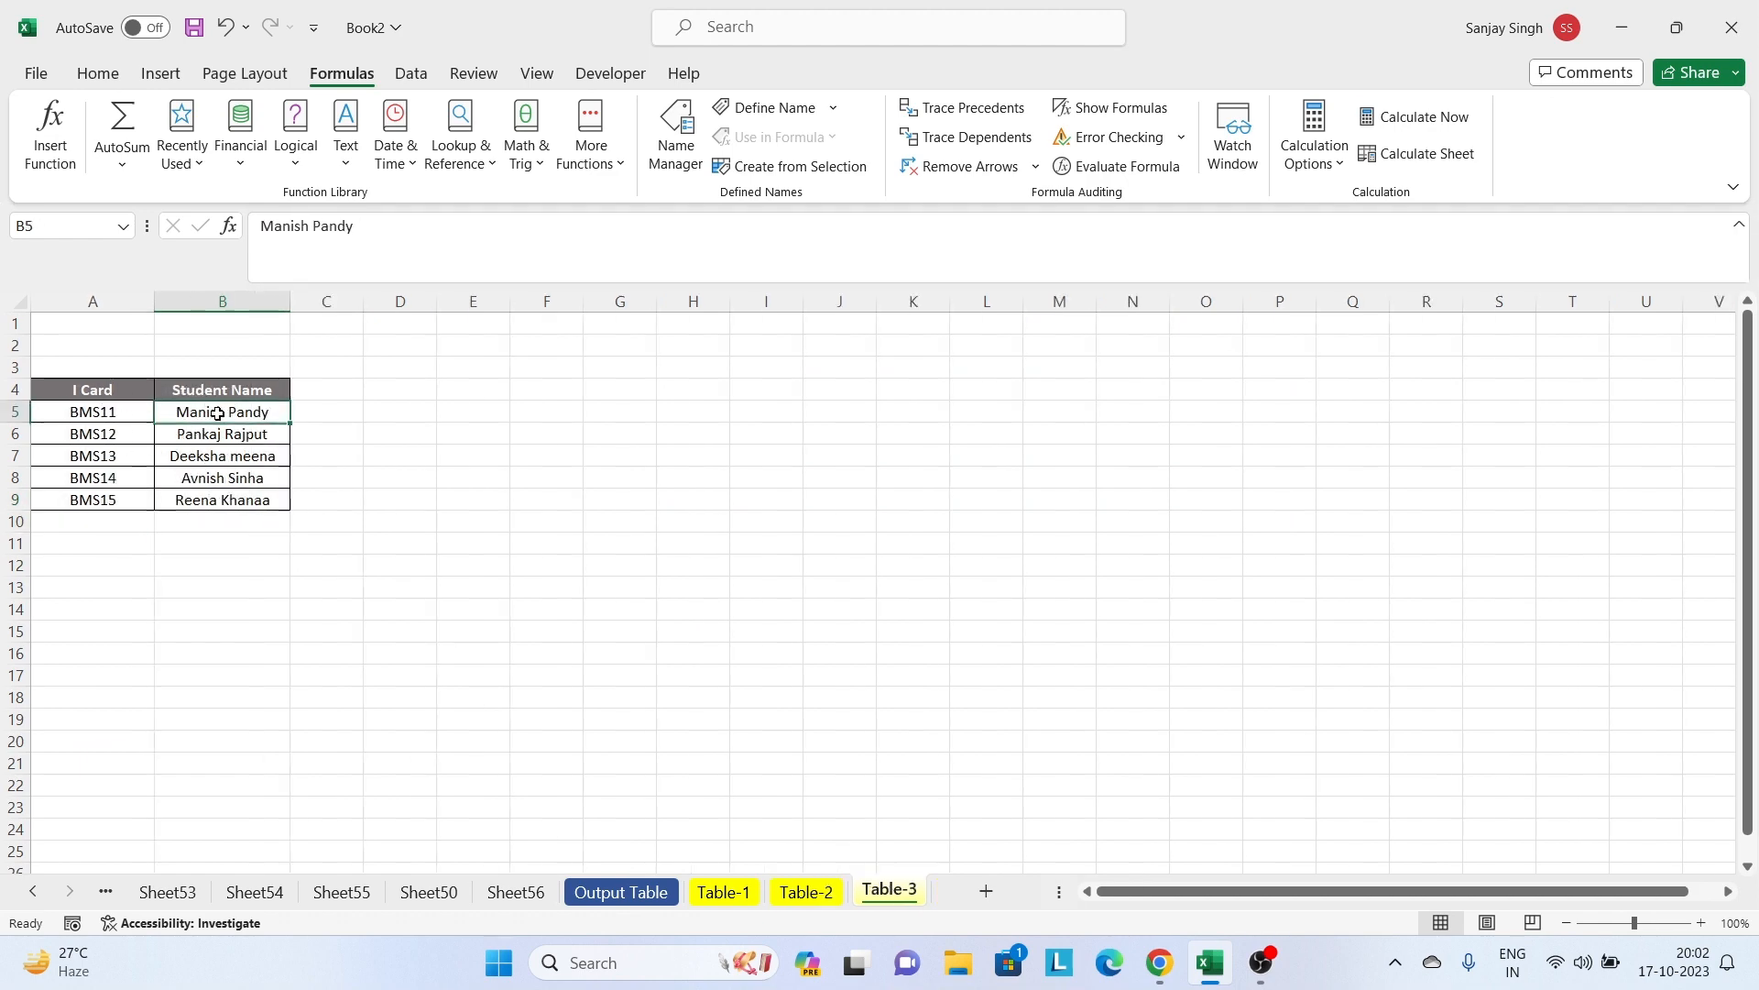
click(606, 891)
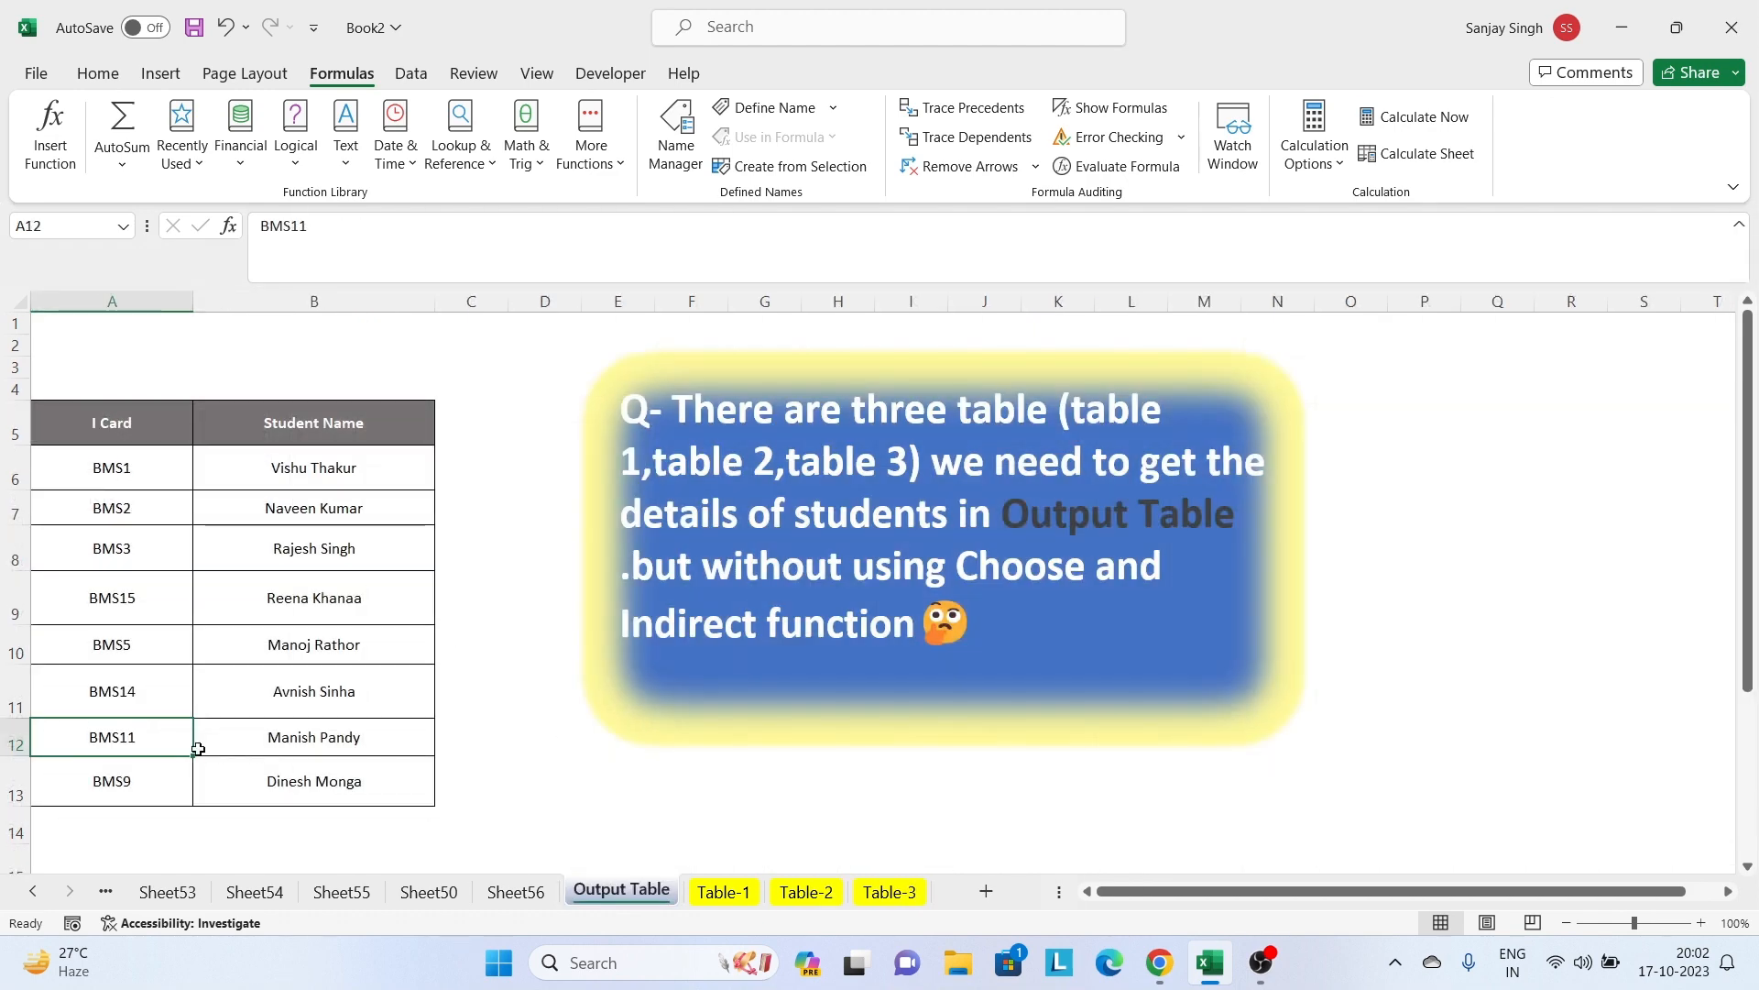
click(310, 736)
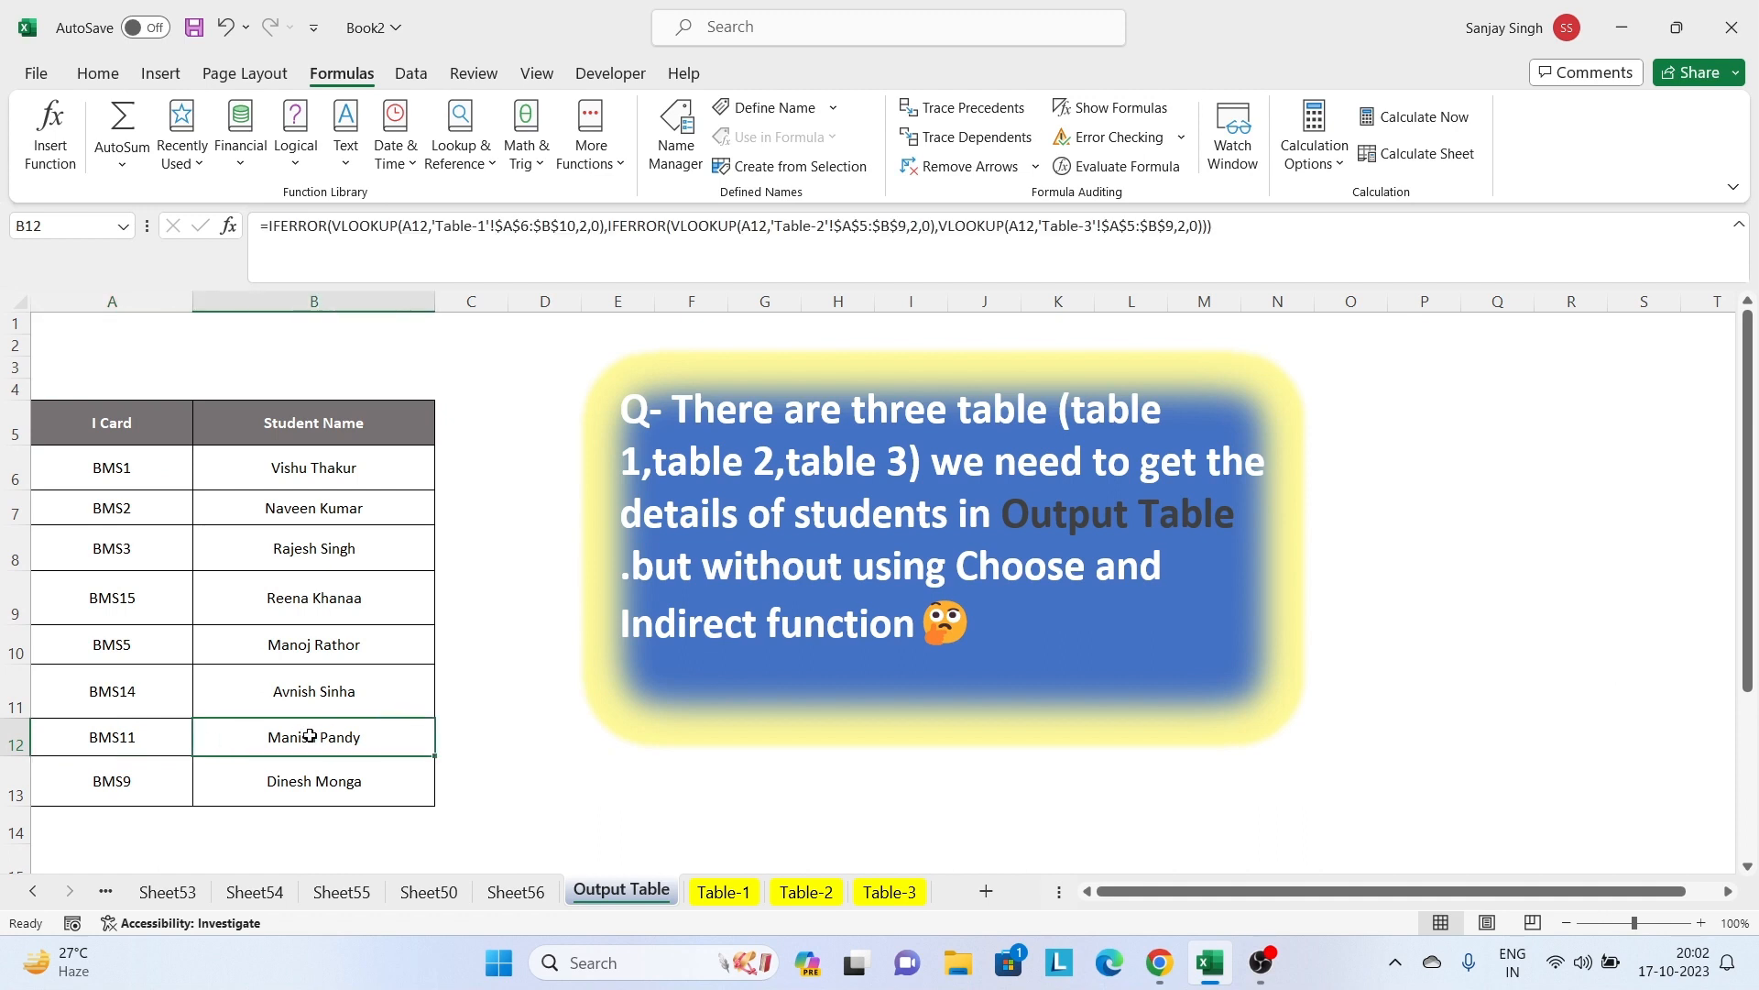